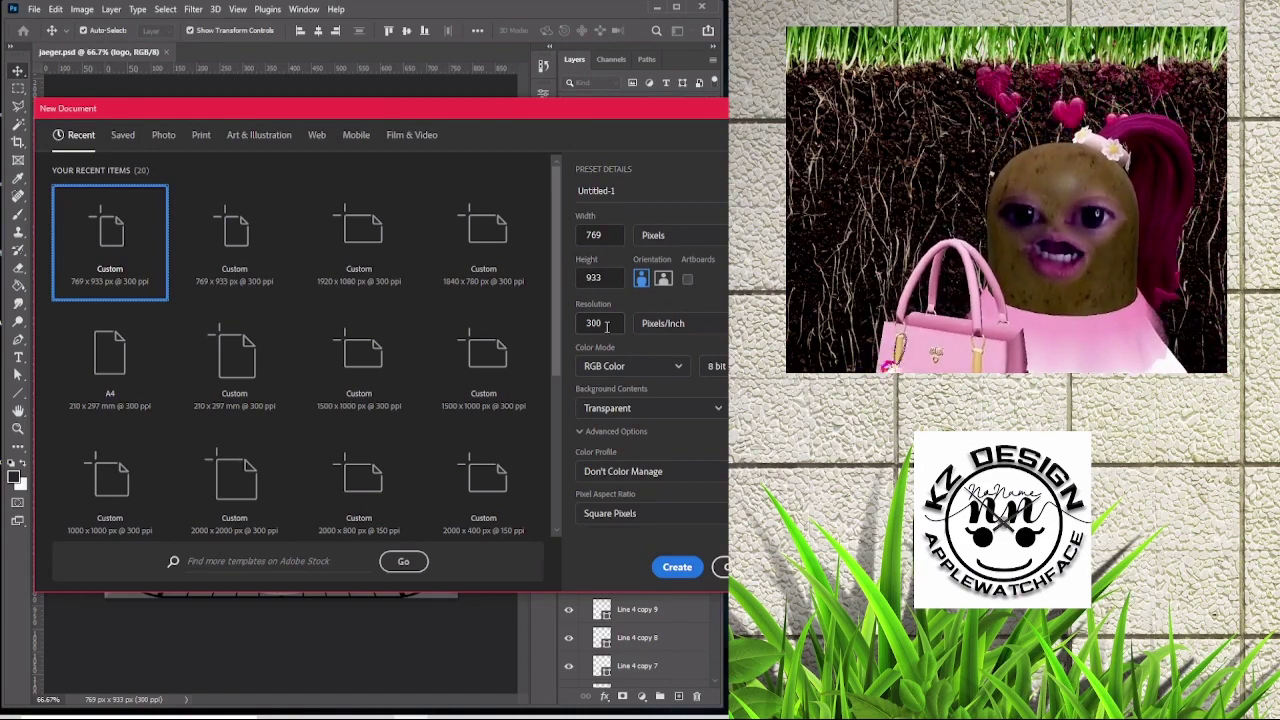
Create a transparent 769 x 933 px document at 300 ppi and draw a rectangle covering the whole canvas.
click(677, 567)
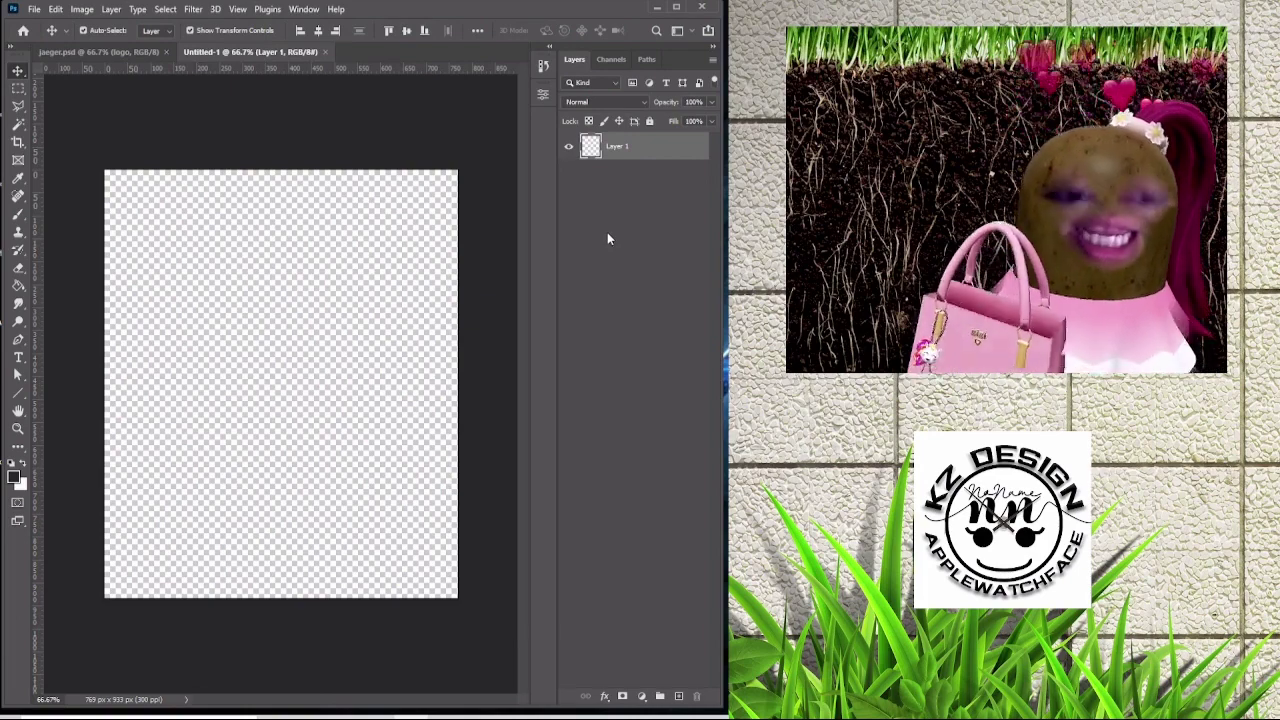
click(20, 397)
click(57, 396)
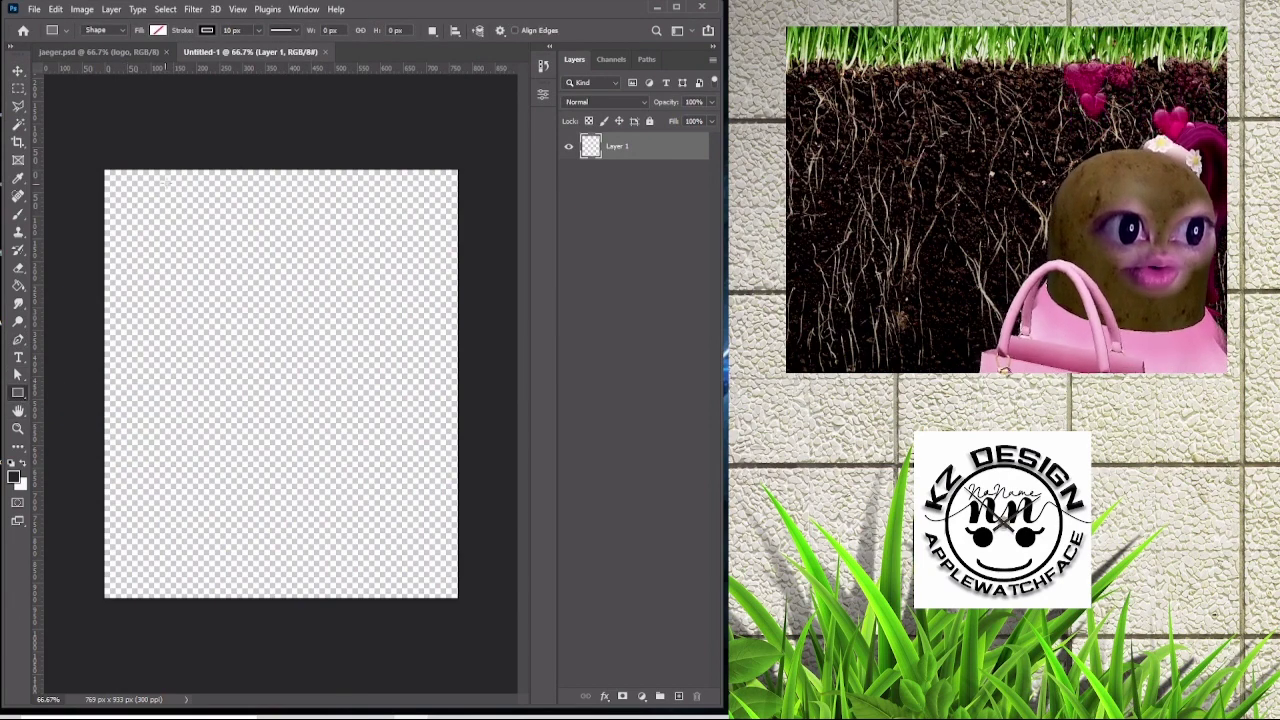
drag(127, 218, 460, 601)
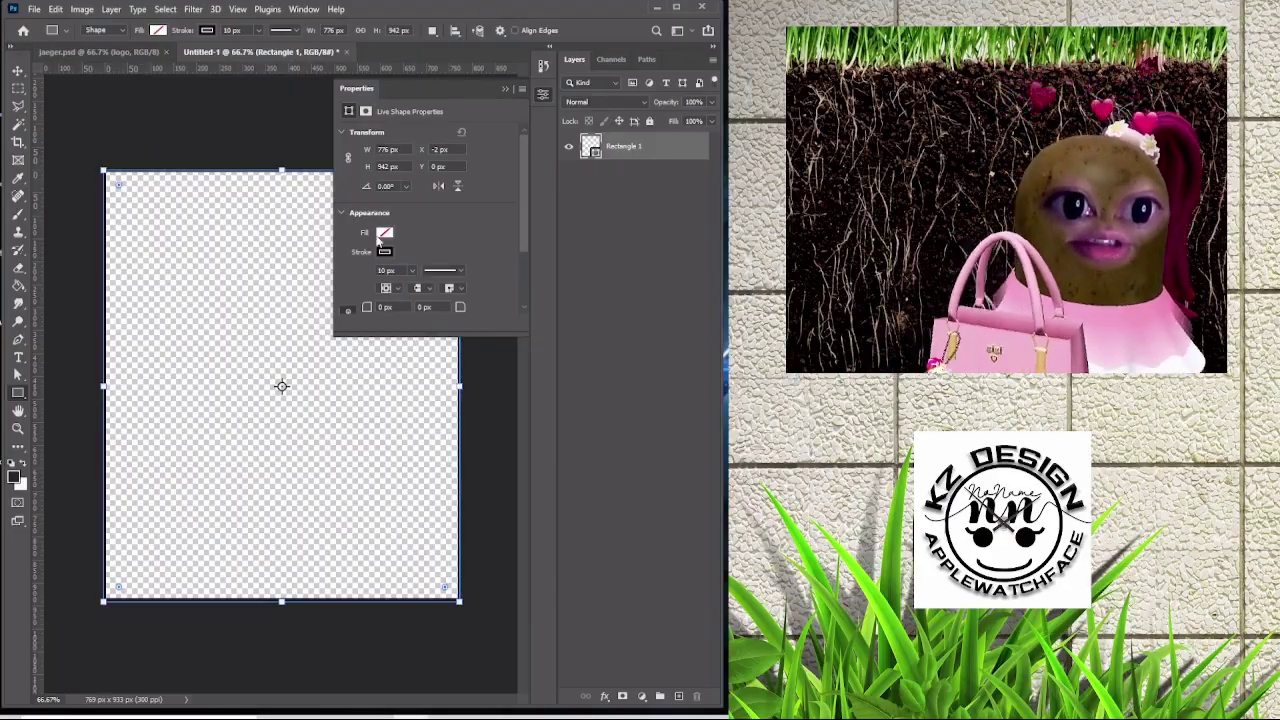
Fill the rectangle with black and give it the silver bevel, gradient overlay and drop shadow effects of the reference dial.
click(385, 232)
click(357, 300)
click(504, 89)
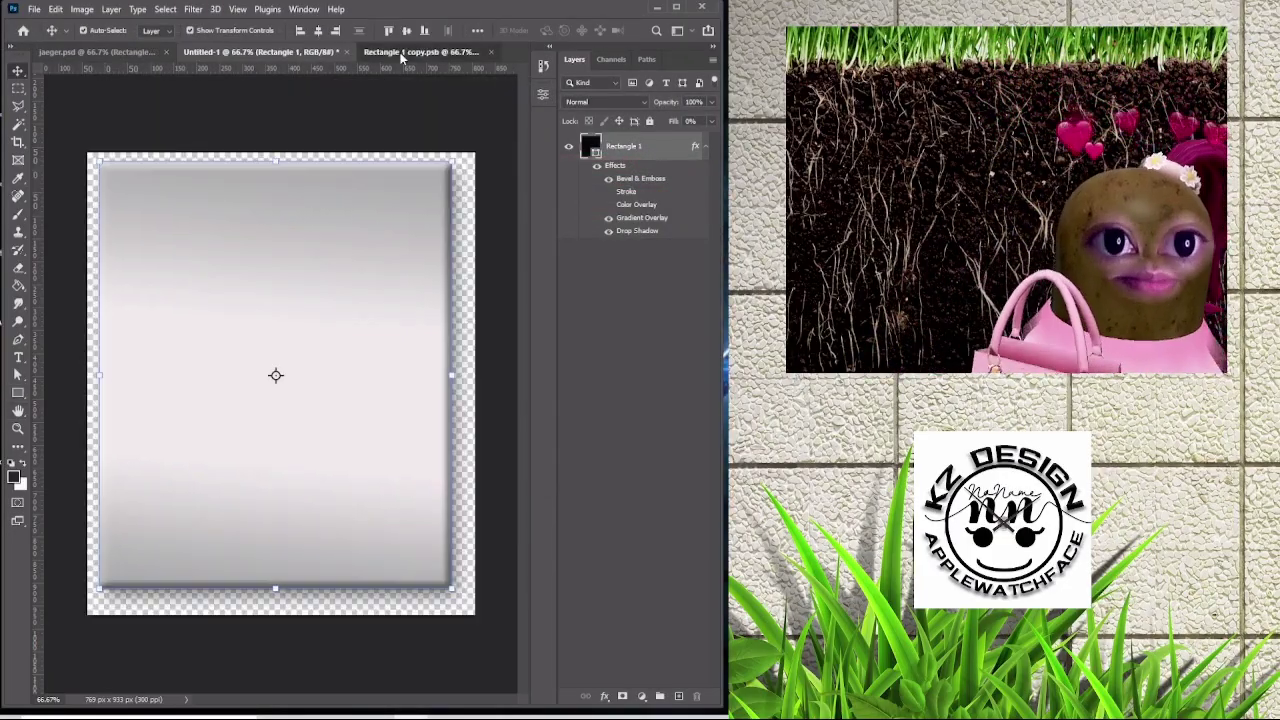
drag(274, 371, 375, 185)
click(280, 55)
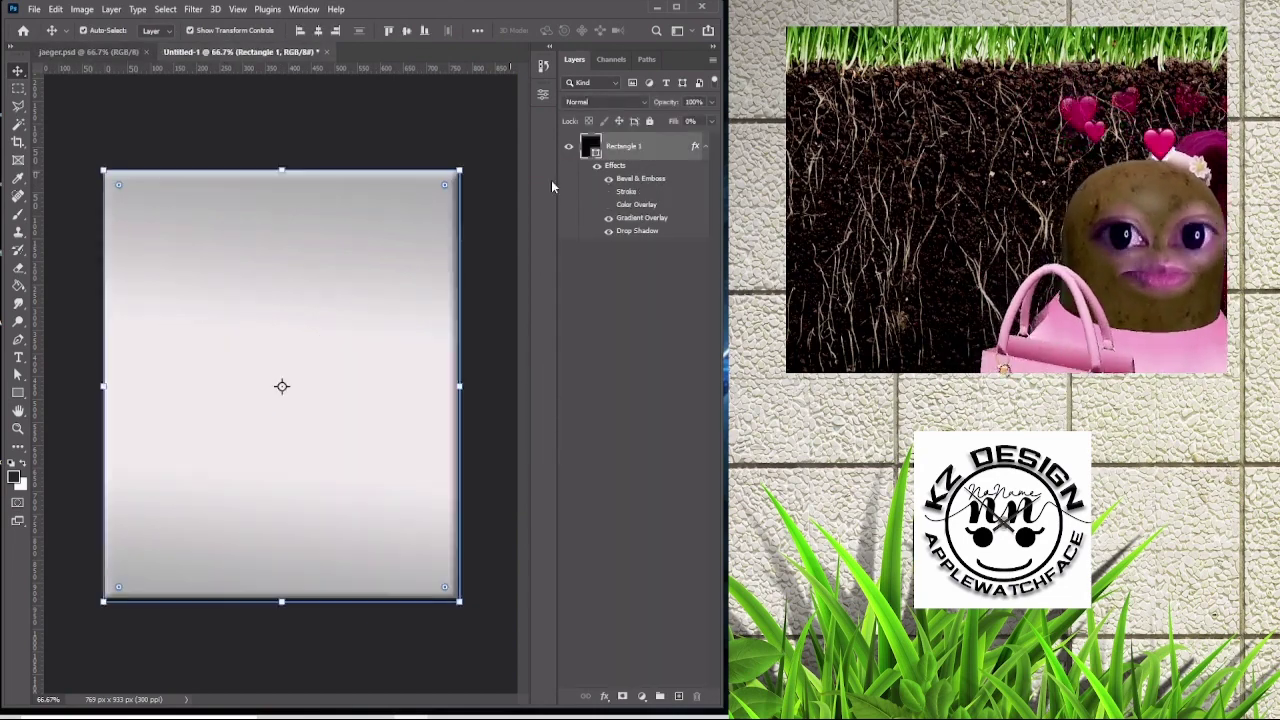
Draw an unfilled, black-stroked rounded rectangle over the background and set its size to 769 x 933 px.
key(u)
drag(118, 180, 445, 588)
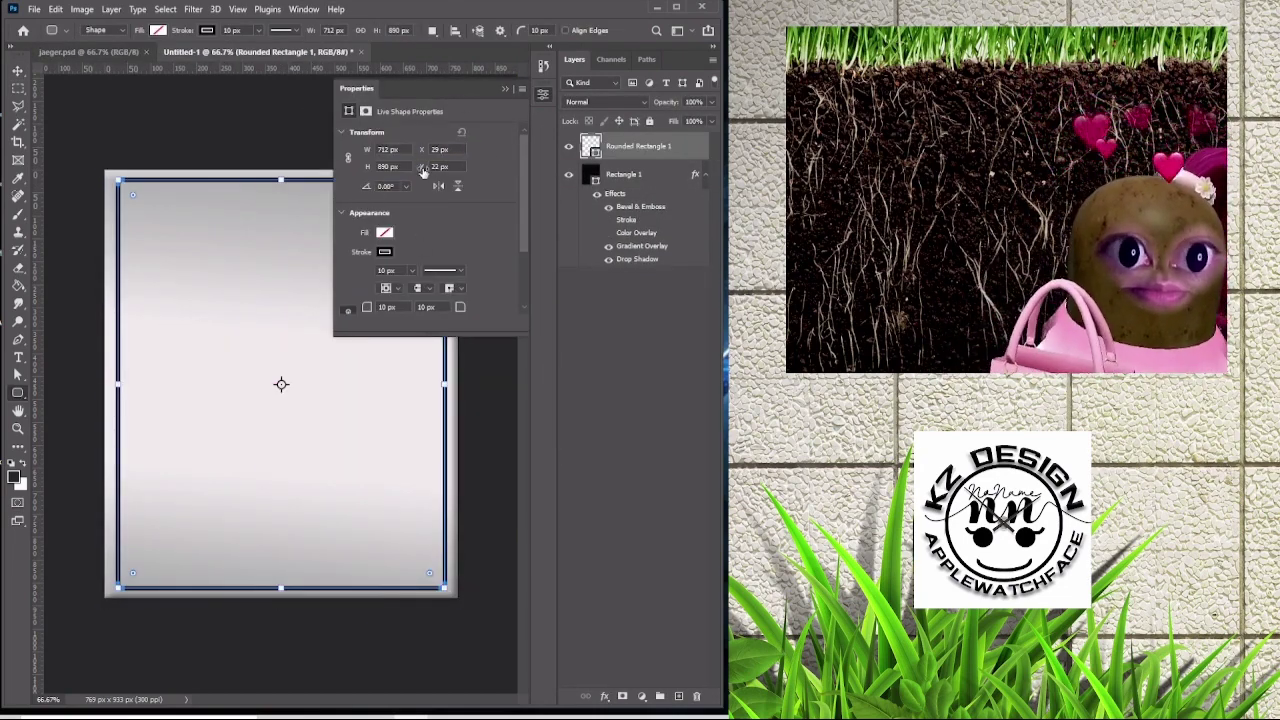
key(Tab)
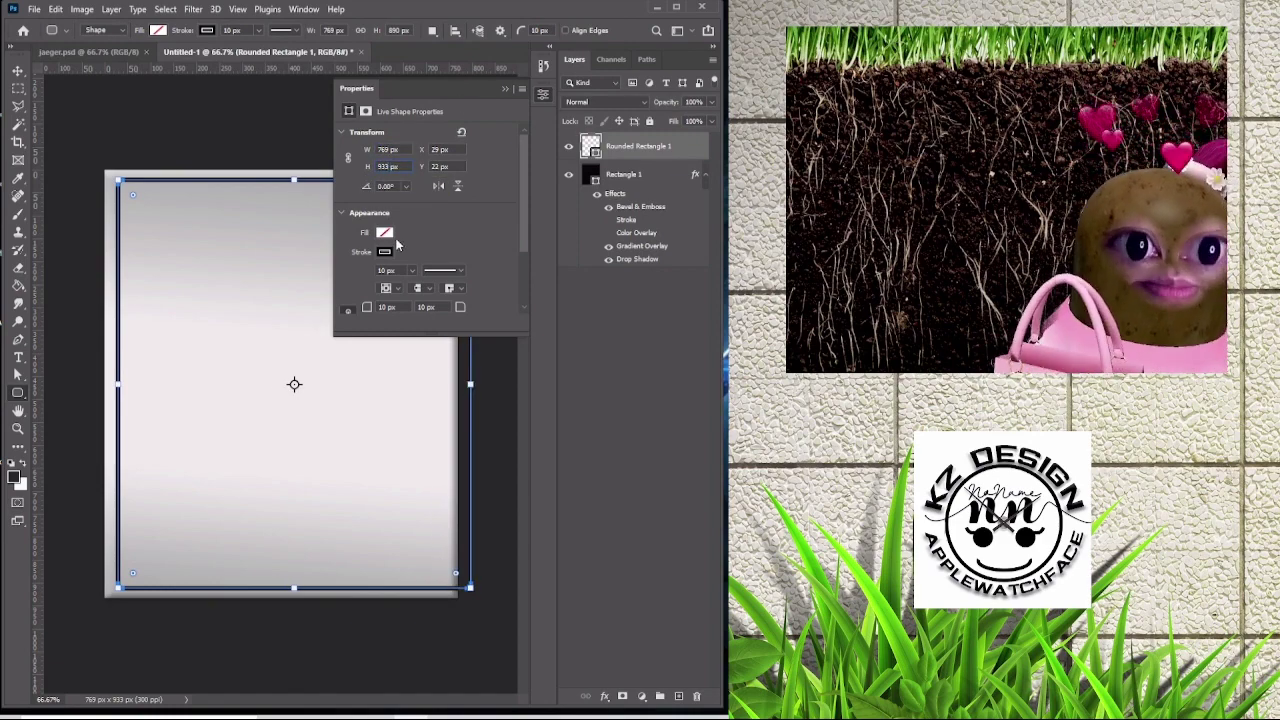
key(Return)
Give the rounded rectangle much larger corner radii and scale it to about 759 x 923 px, centred on the canvas.
scroll(427, 270, down, 2)
scroll(427, 270, down, 1)
text(80)
key(Return)
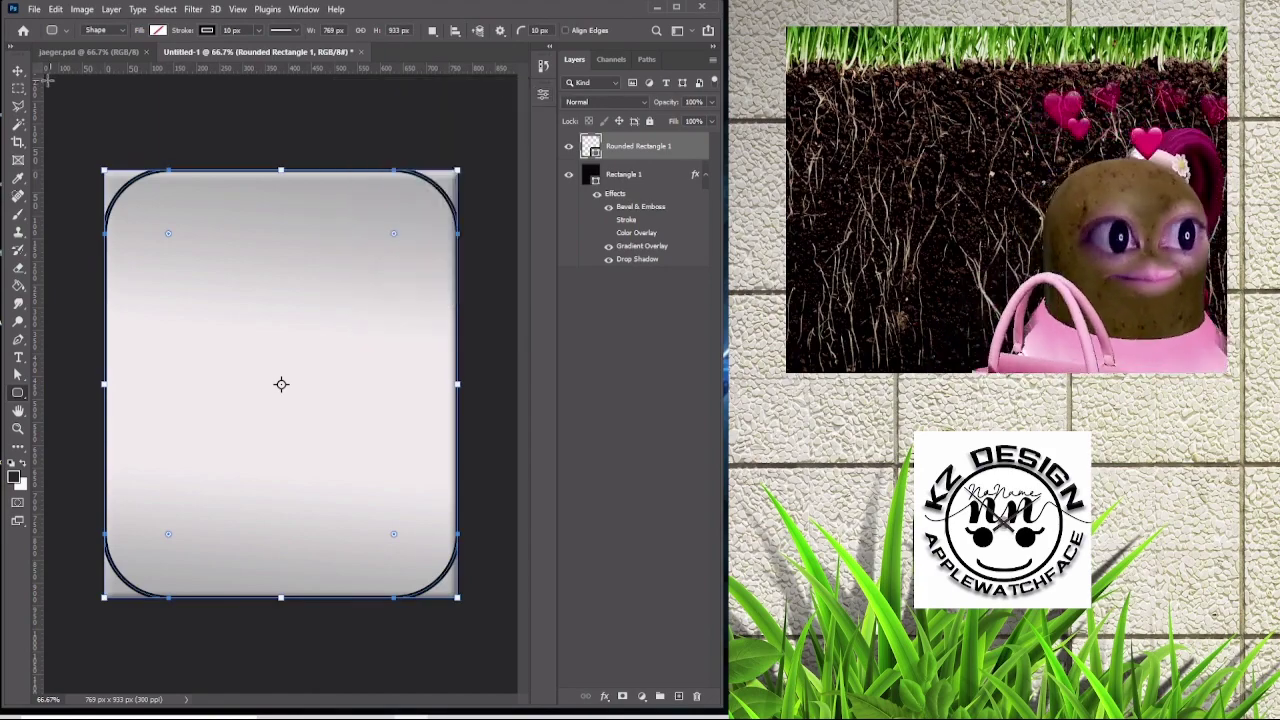
key(ctrl+t)
key(Return)
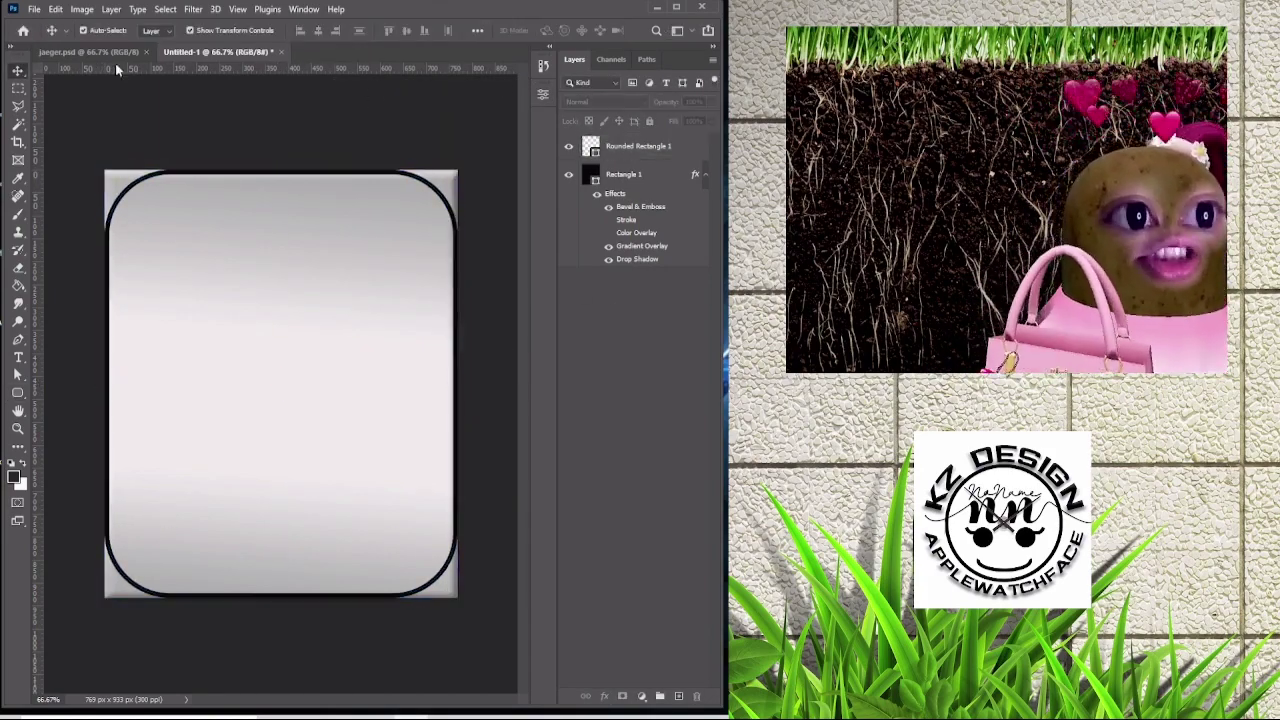
Duplicate the rounded rectangle and scale the copy down about its centre to form the inner edge of the minute track.
click(114, 51)
click(258, 51)
key(ctrl+j)
drag(457, 597, 443, 582)
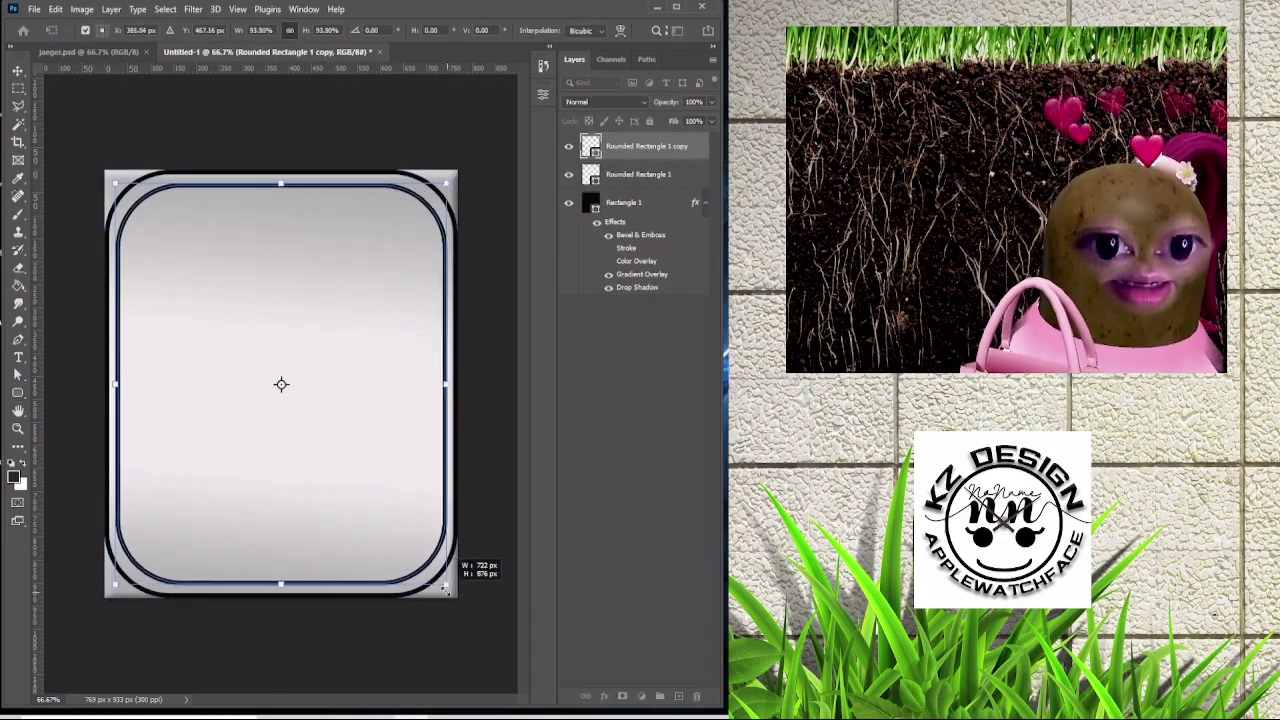
key(Return)
click(408, 32)
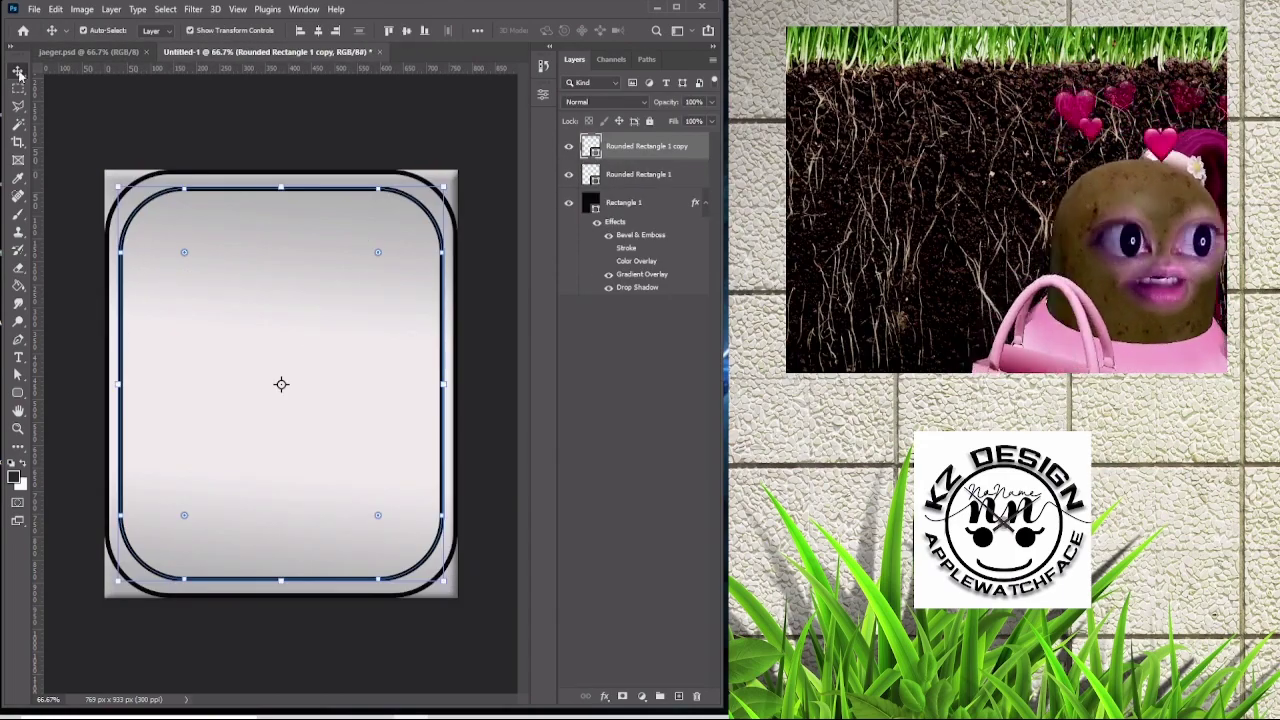
Reduce the stroke width of both the outer and the inner rounded rectangle to match the thin reference outlines.
click(543, 94)
key(Return)
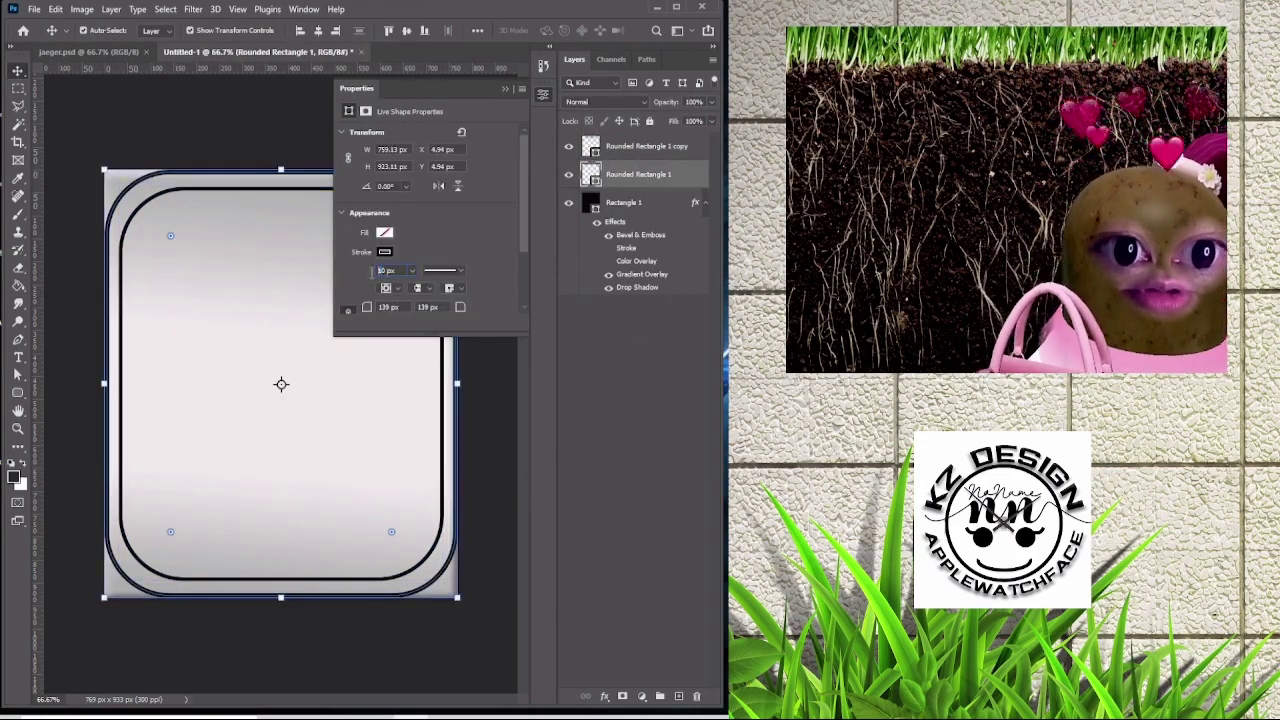
key(ctrl+Tab)
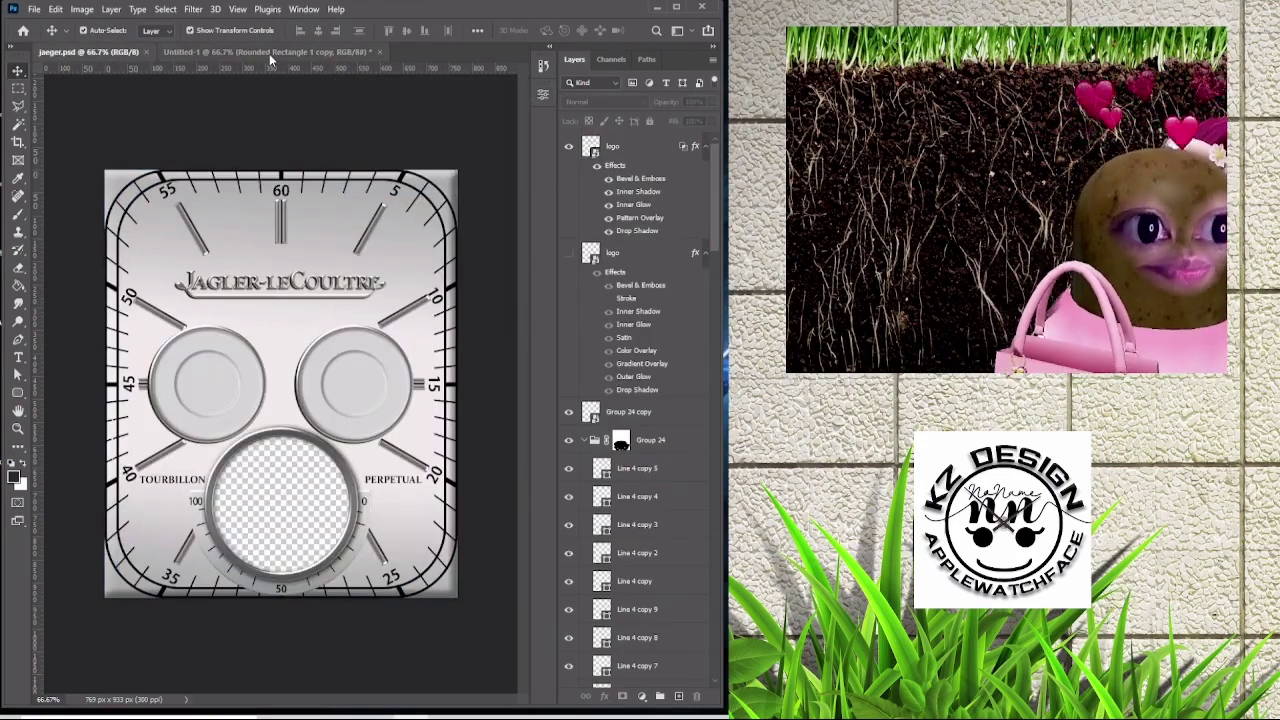
key(ctrl+Tab)
click(370, 196)
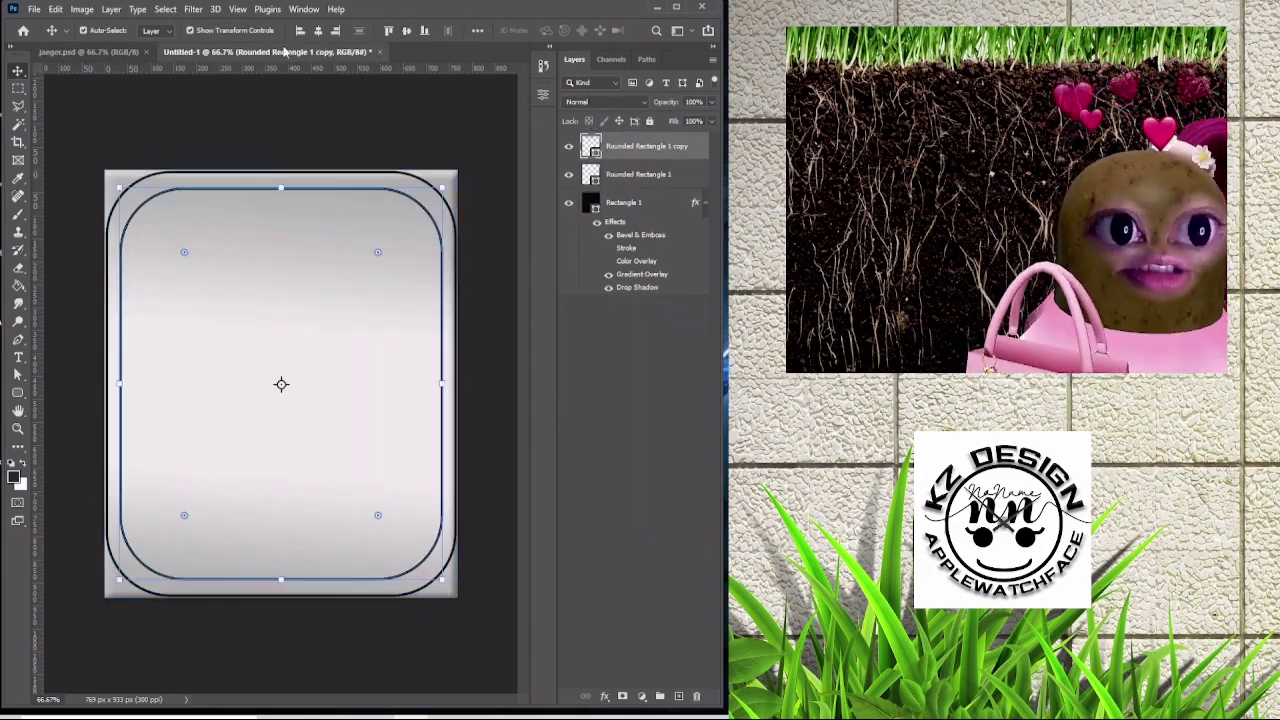
Draw a black vertical line through the dial's centre, extending past the canvas at both ends, and put it in a group.
click(97, 52)
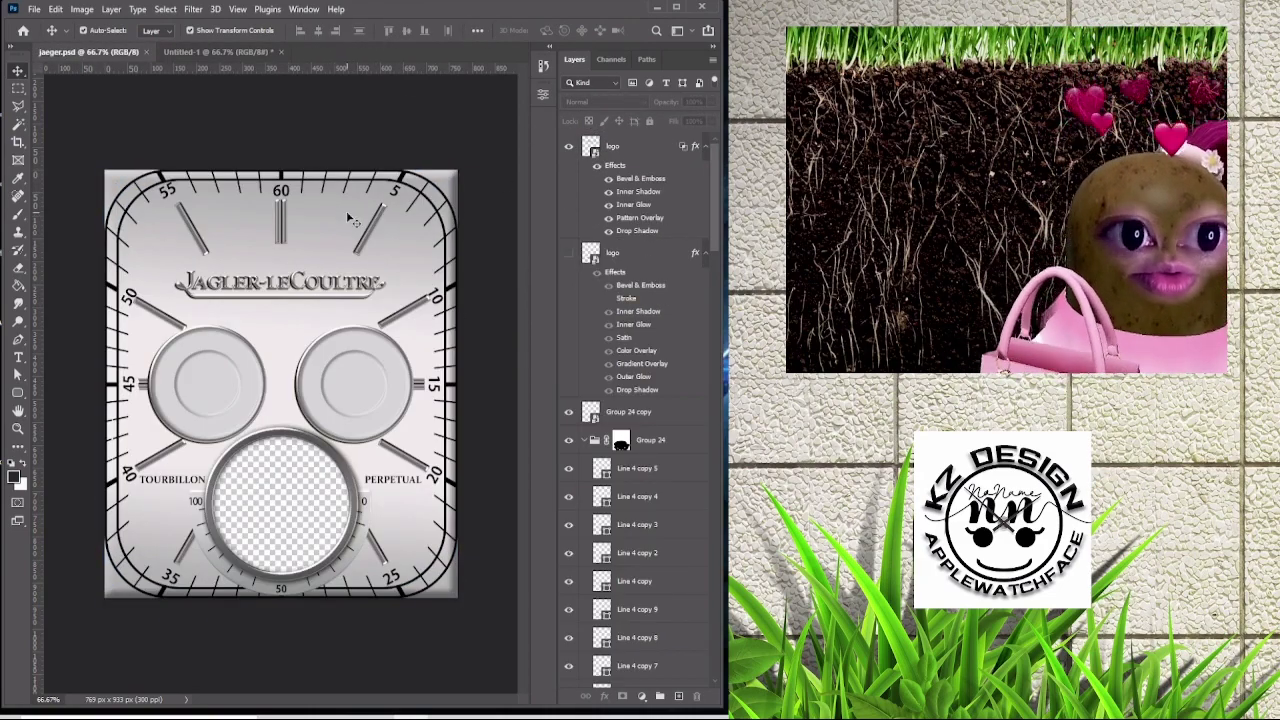
key(ctrl+Tab)
key(u)
drag(275, 134, 275, 620)
key(Escape)
key(v)
key(shift+Right)
key(shift+Down)
key(ctrl+g)
Duplicate the vertical line and rotate the copy 30 degrees about the dial's centre.
key(ctrl+j)
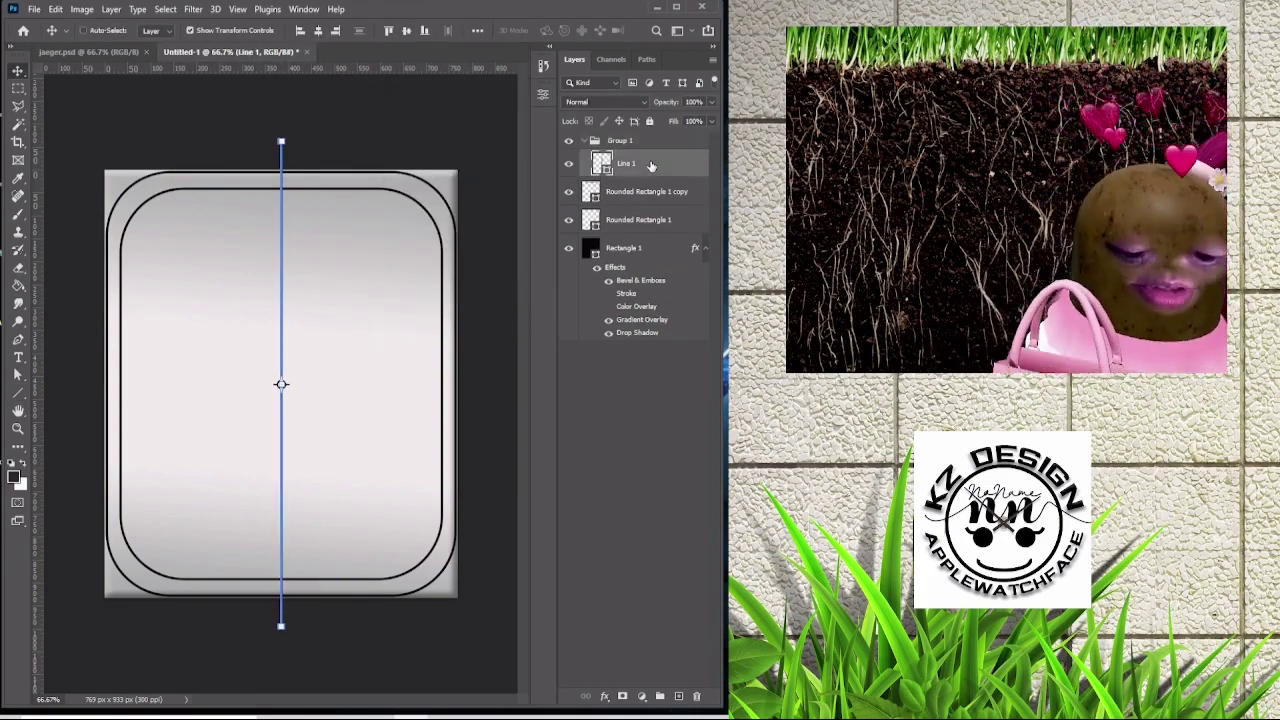
key(ctrl+t)
click(373, 30)
text(30)
key(Return)
key(Return)
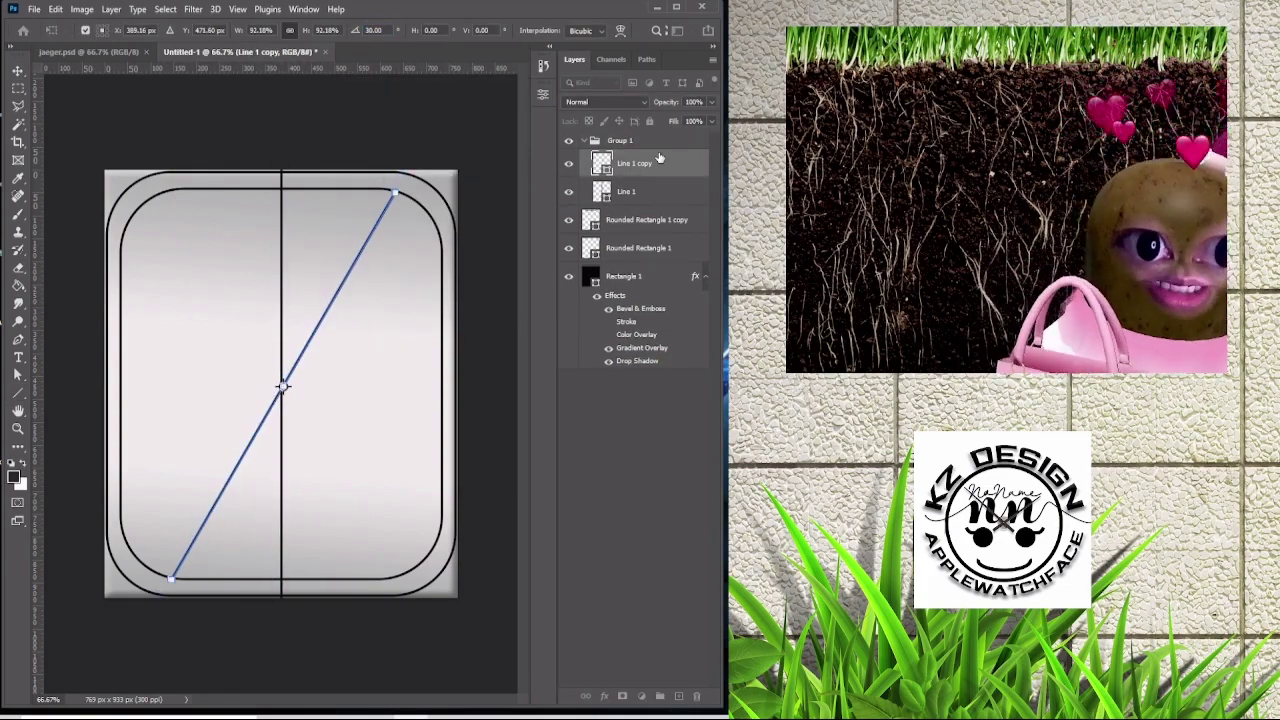
Repeat the 30-degree rotated copy until six lines mark all the five-minute positions, and name their group 30.
key(ctrl+j)
key(ctrl+shift+t)
key(ctrl+j)
key(Return)
key(ctrl+shift+alt+t)
key(ctrl+shift+alt+t)
key(ctrl+shift+alt+t)
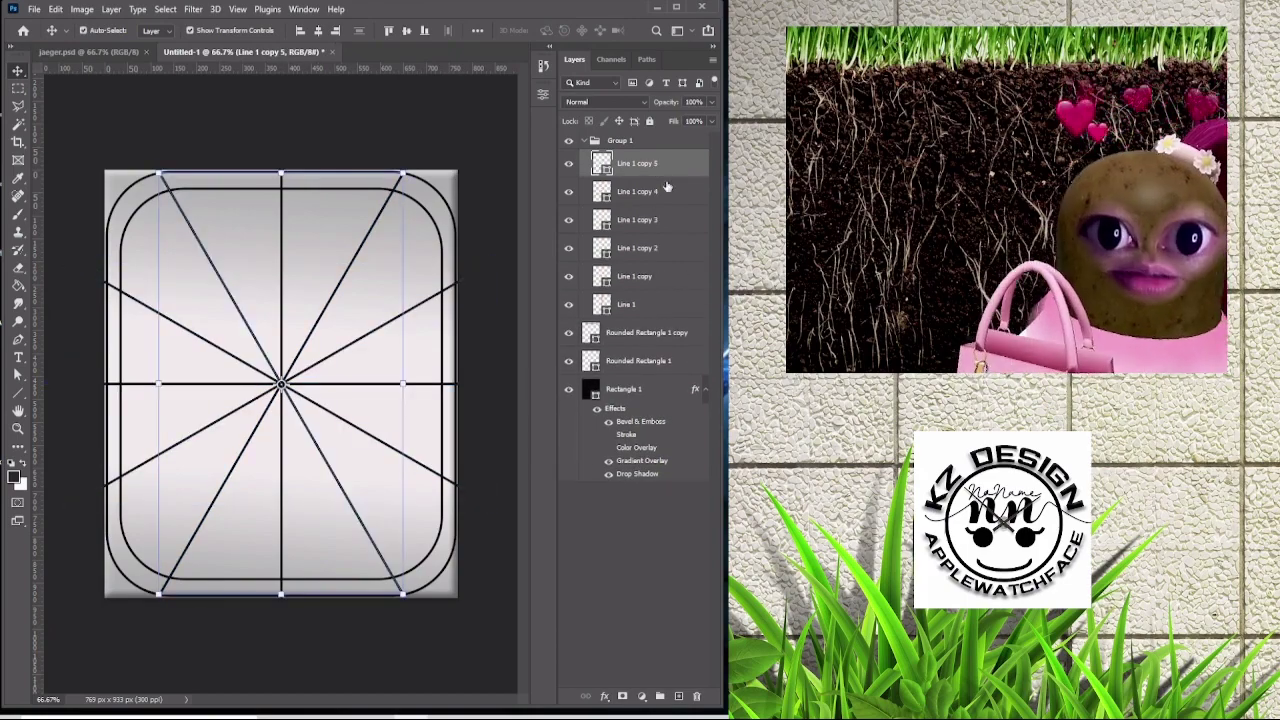
double_click(622, 140)
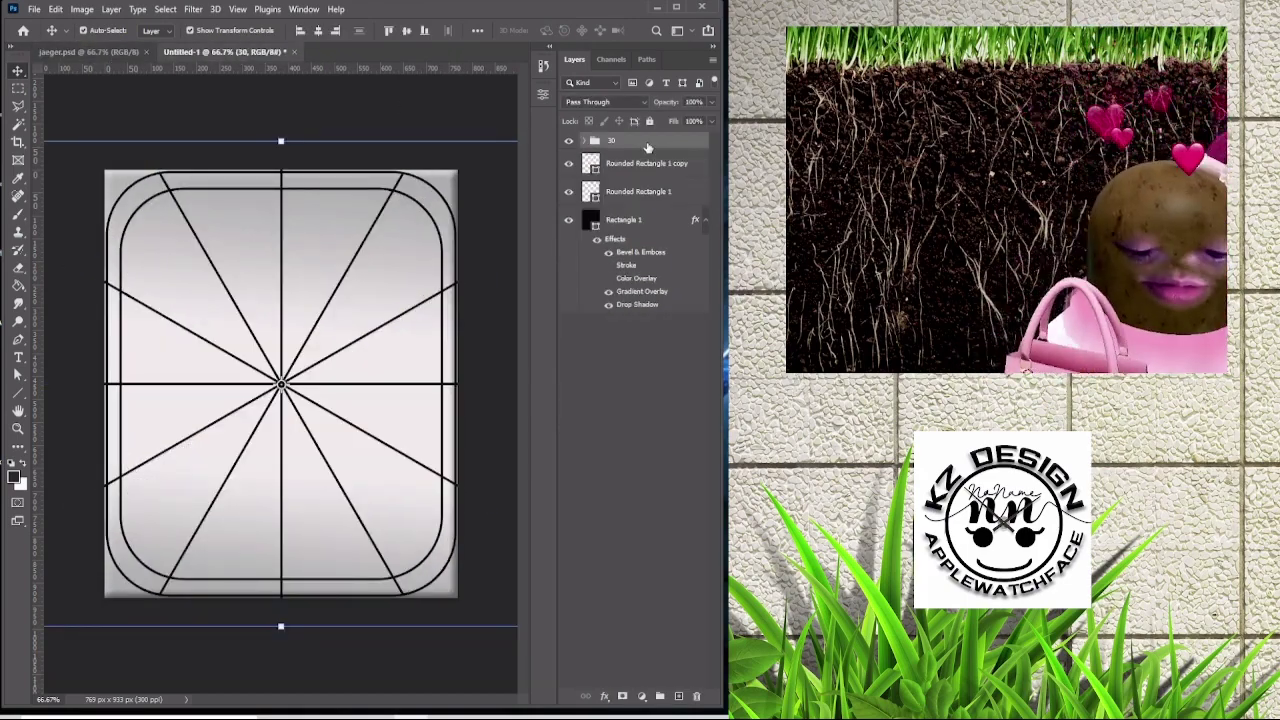
Make a copy of the line group named 6, and duplicate its six lines rotated by 6 degrees.
shift+click(645, 304)
key(ctrl+j)
key(ctrl+t)
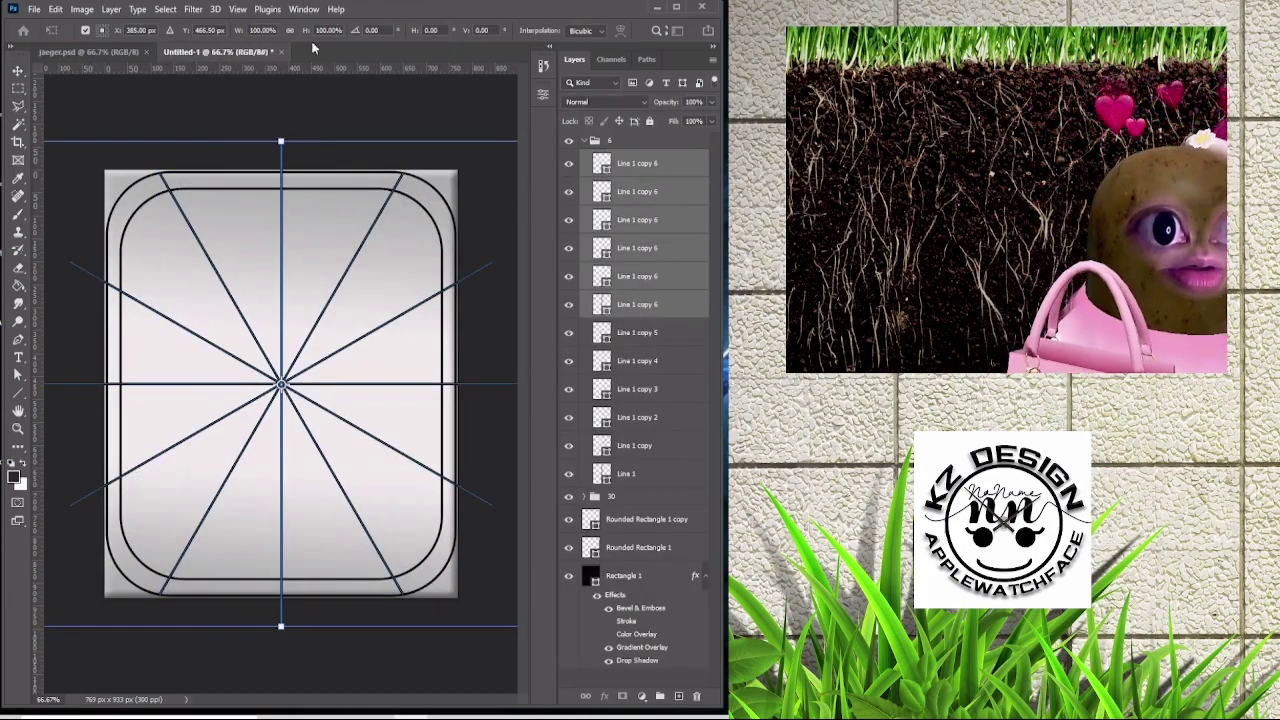
click(365, 31)
text(6)
key(Return)
key(Return)
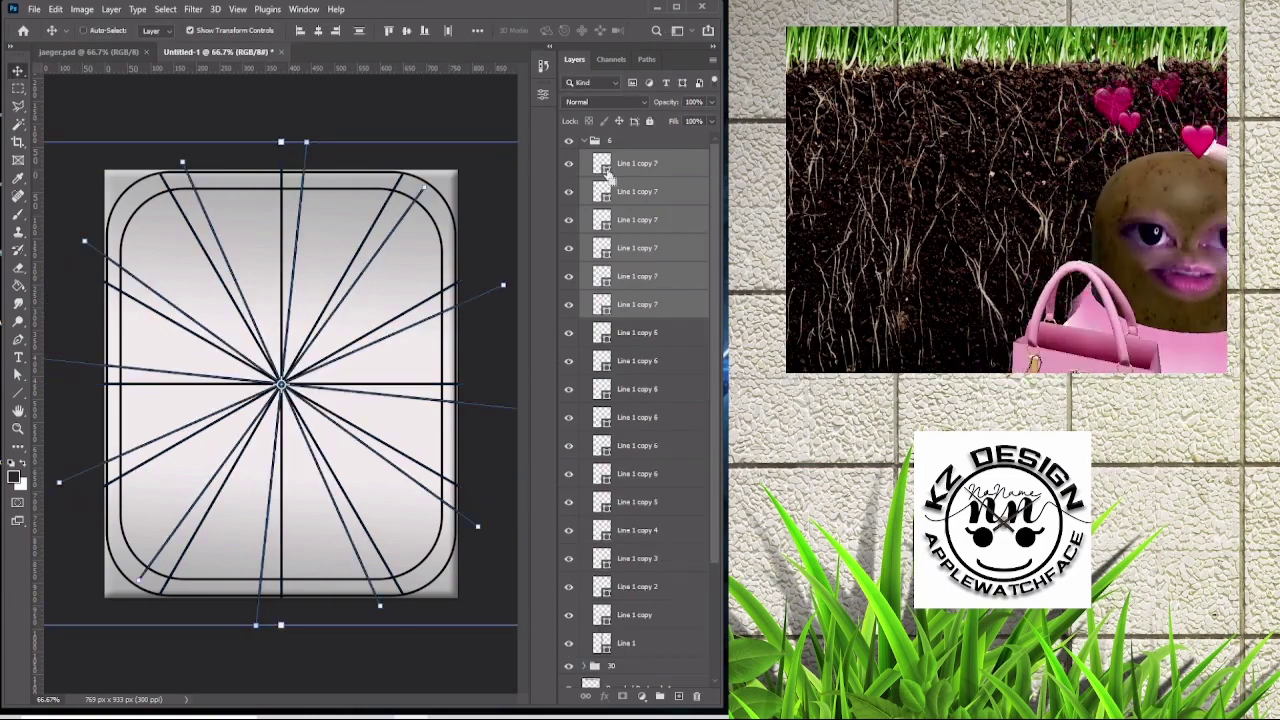
Repeat the 6-degree rotated copies in group 6 until lines mark every minute around the dial.
key(ctrl+shift+alt+t)
key(ctrl+shift+alt+t)
key(ctrl+shift+alt+t)
click(583, 140)
Hide the six original five-minute lines inside group 6 with group 30 turned off, and turn group 30 back on.
click(569, 158)
click(569, 158)
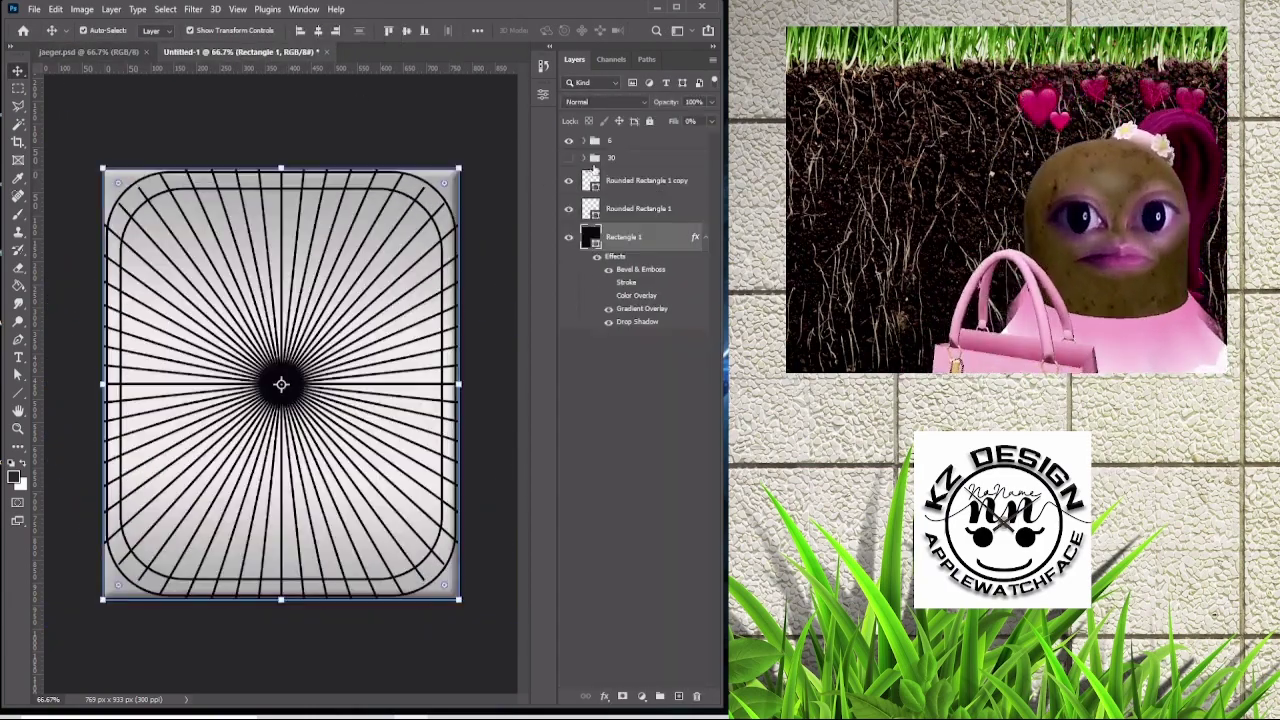
click(583, 158)
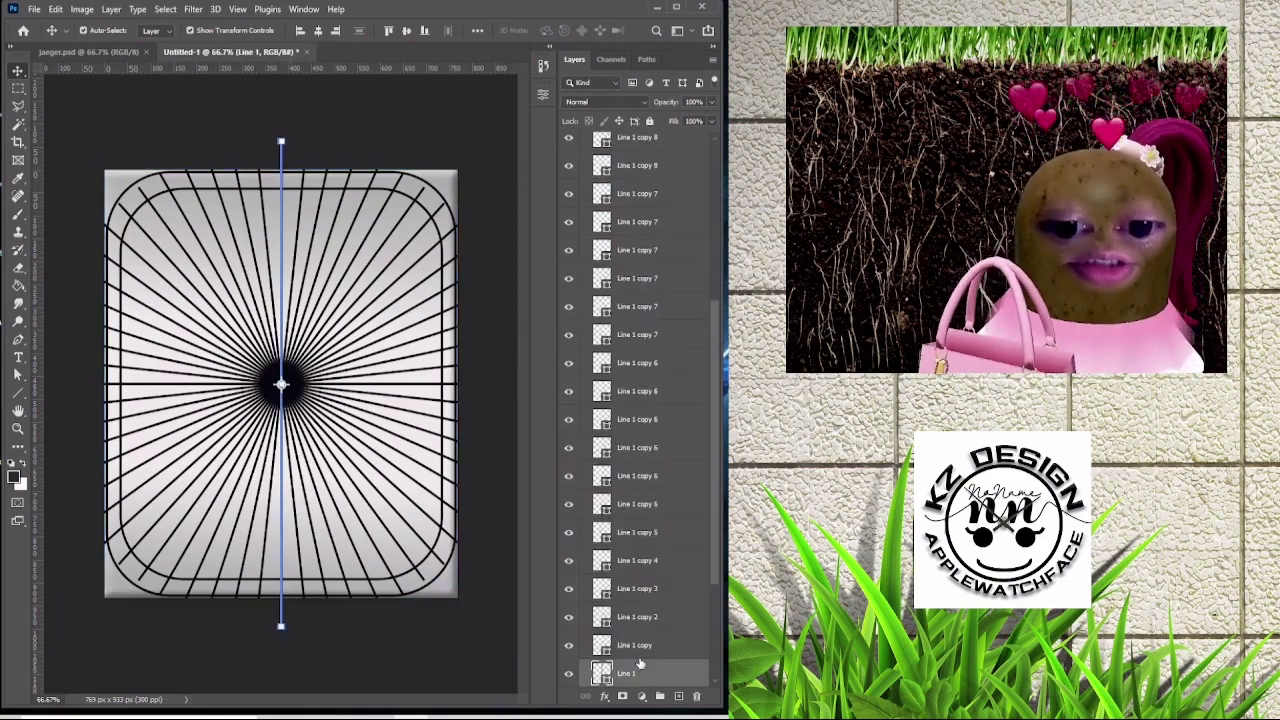
click(414, 313)
click(569, 582)
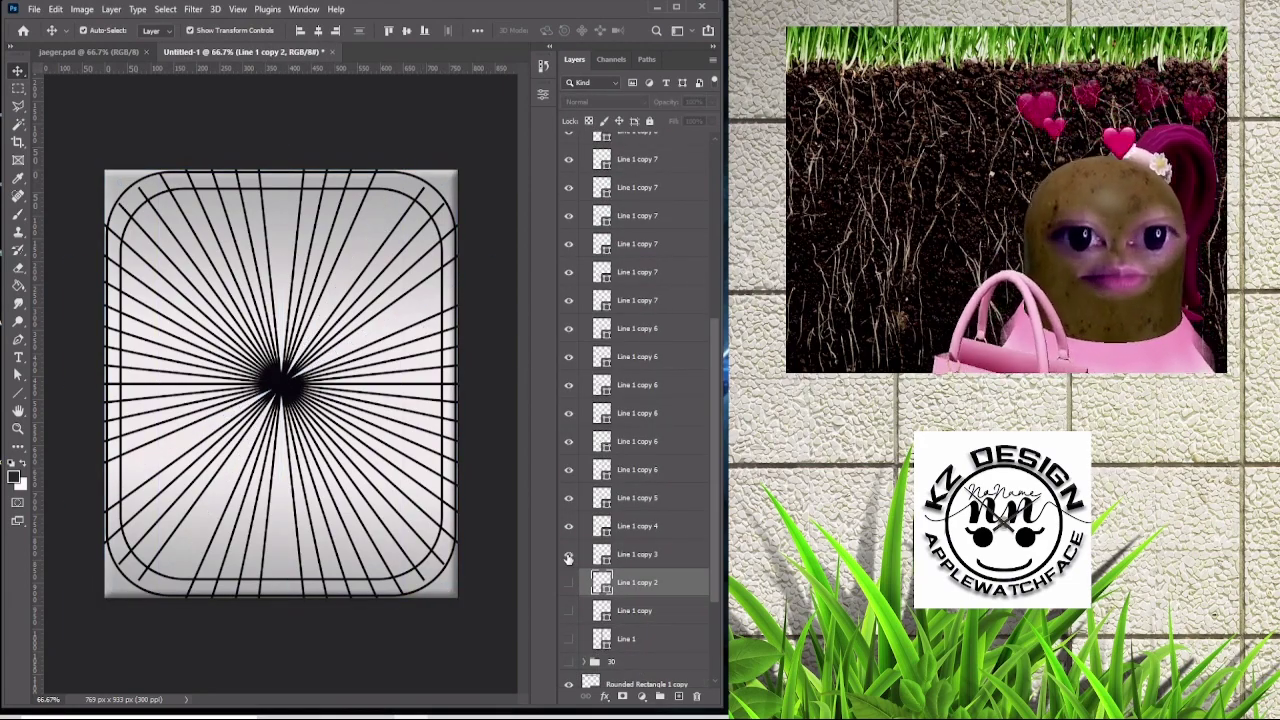
click(575, 497)
click(569, 497)
scroll(570, 510, down, 5)
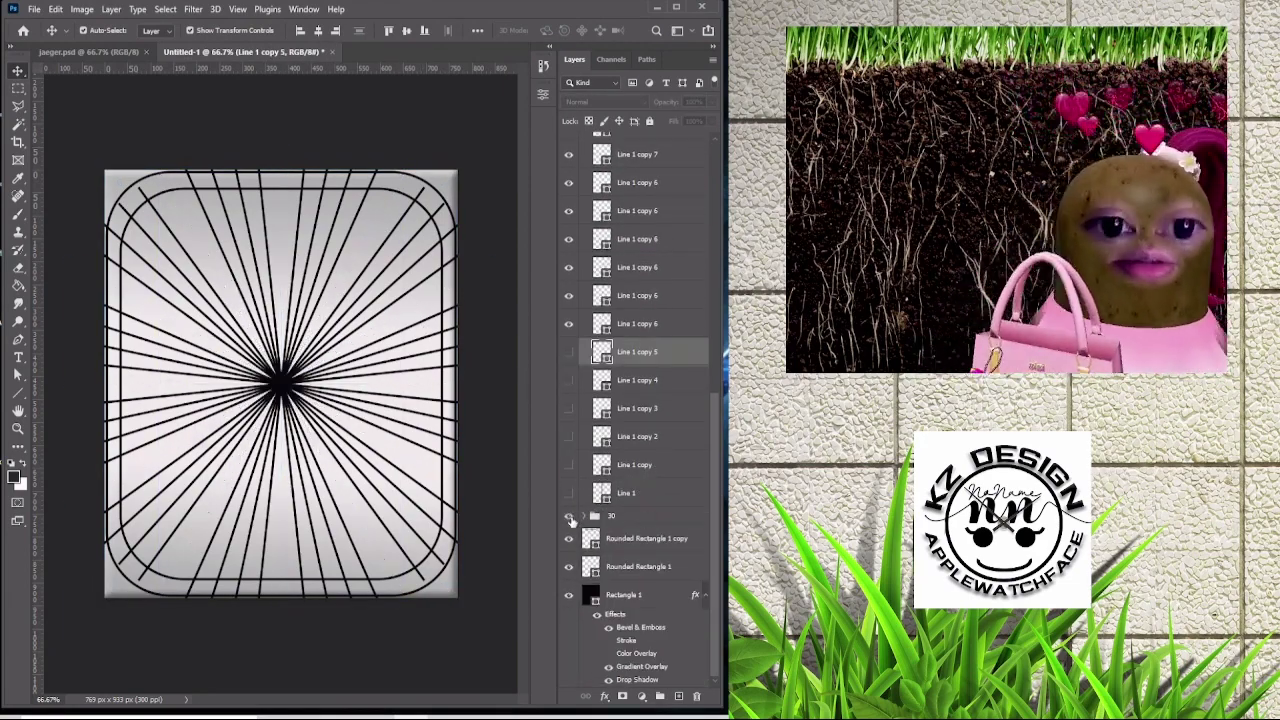
click(573, 519)
Select all the visible minute lines in group 6 and make their stroke thinner than the five-minute lines.
click(80, 51)
click(200, 51)
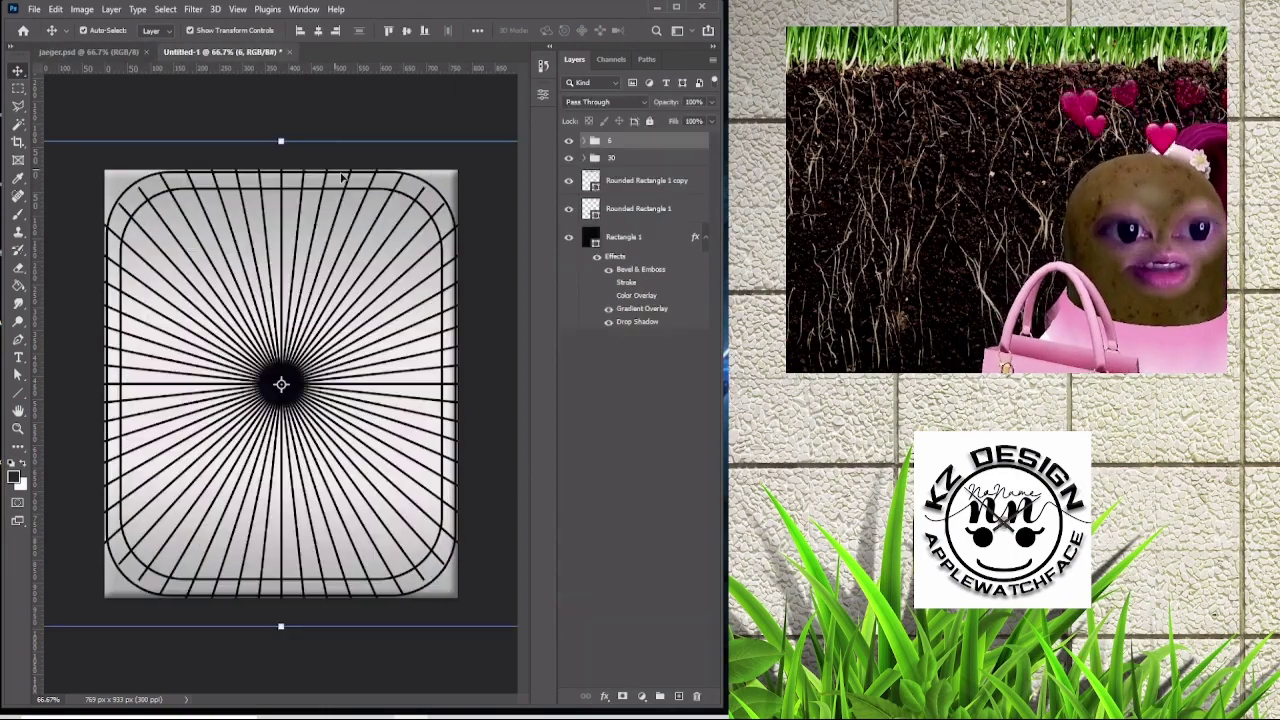
scroll(634, 528, down, 5)
shift+click(634, 528)
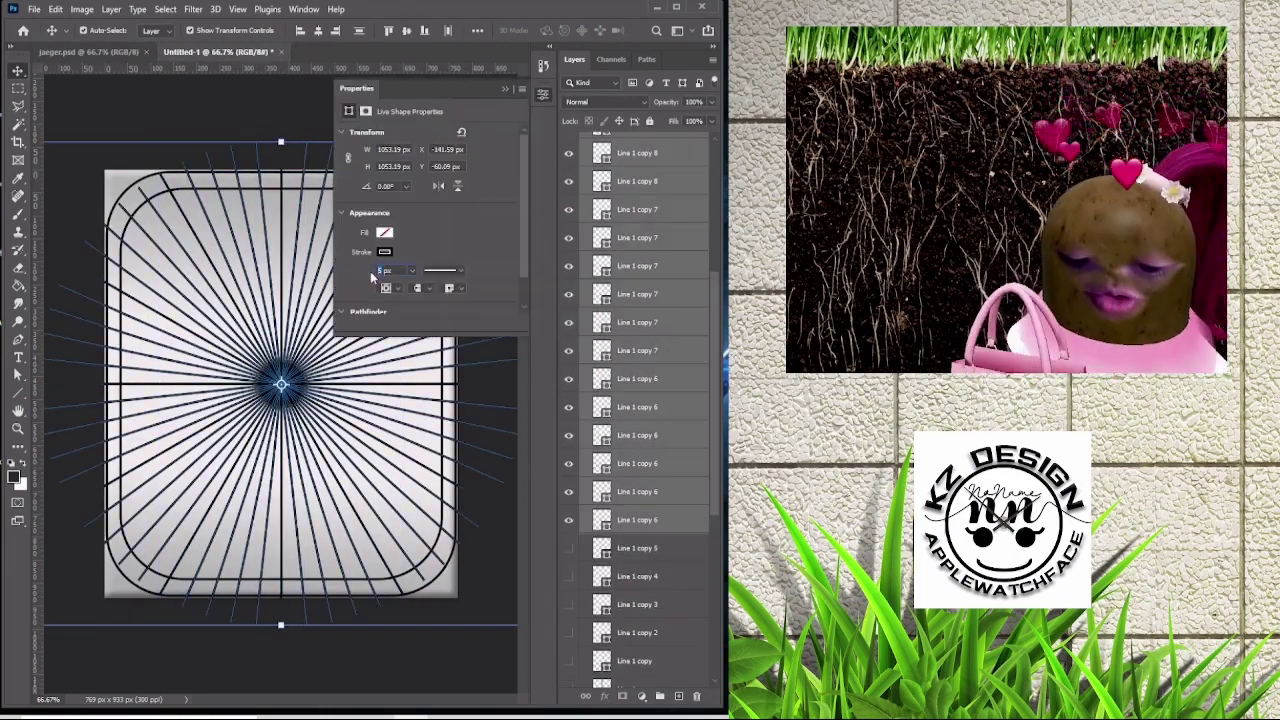
click(504, 89)
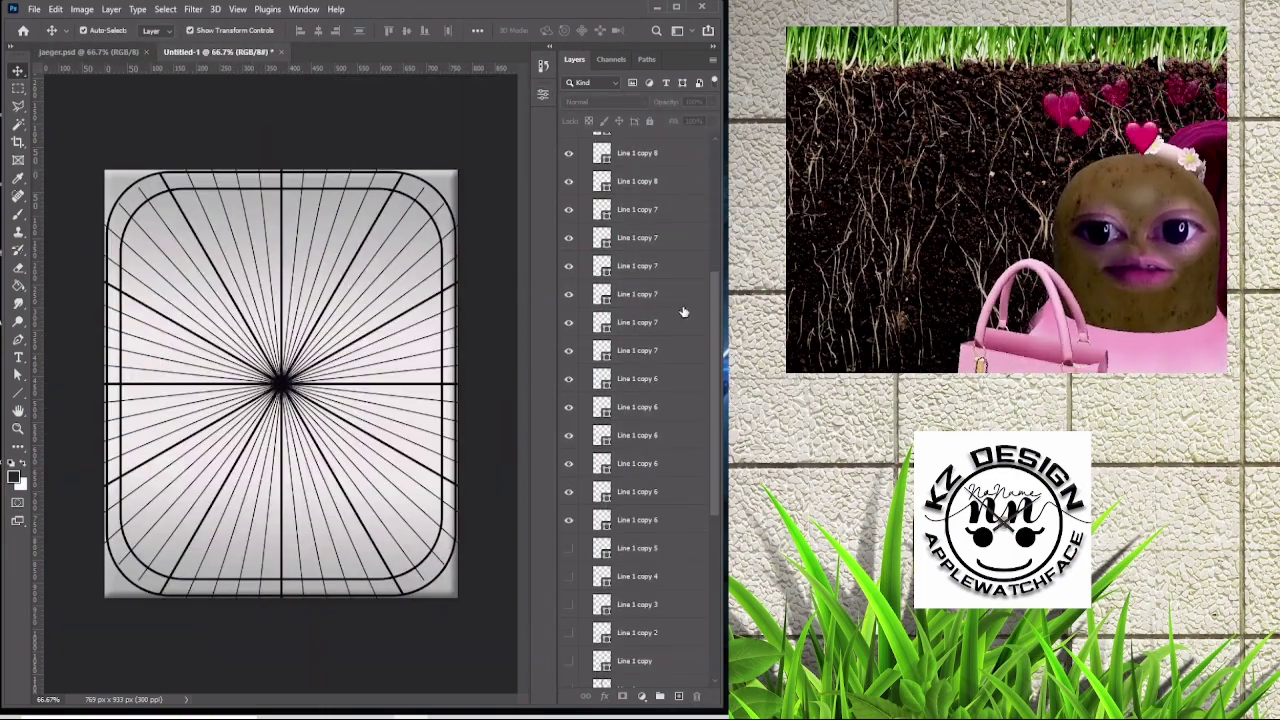
key(ctrl+Tab)
key(ctrl+Tab)
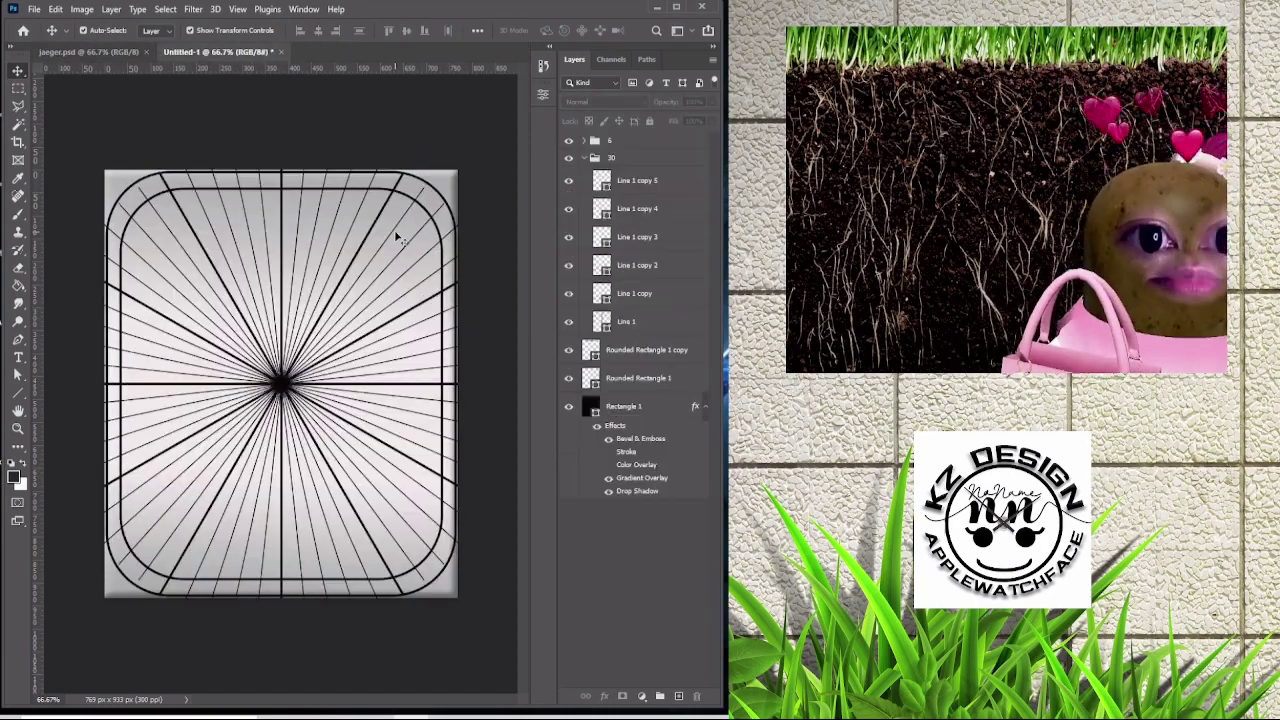
Add layer masks to groups 6 and 30, and mask out the five-minute lines inside the inner rounded rectangle.
click(632, 143)
key(ctrl+minus)
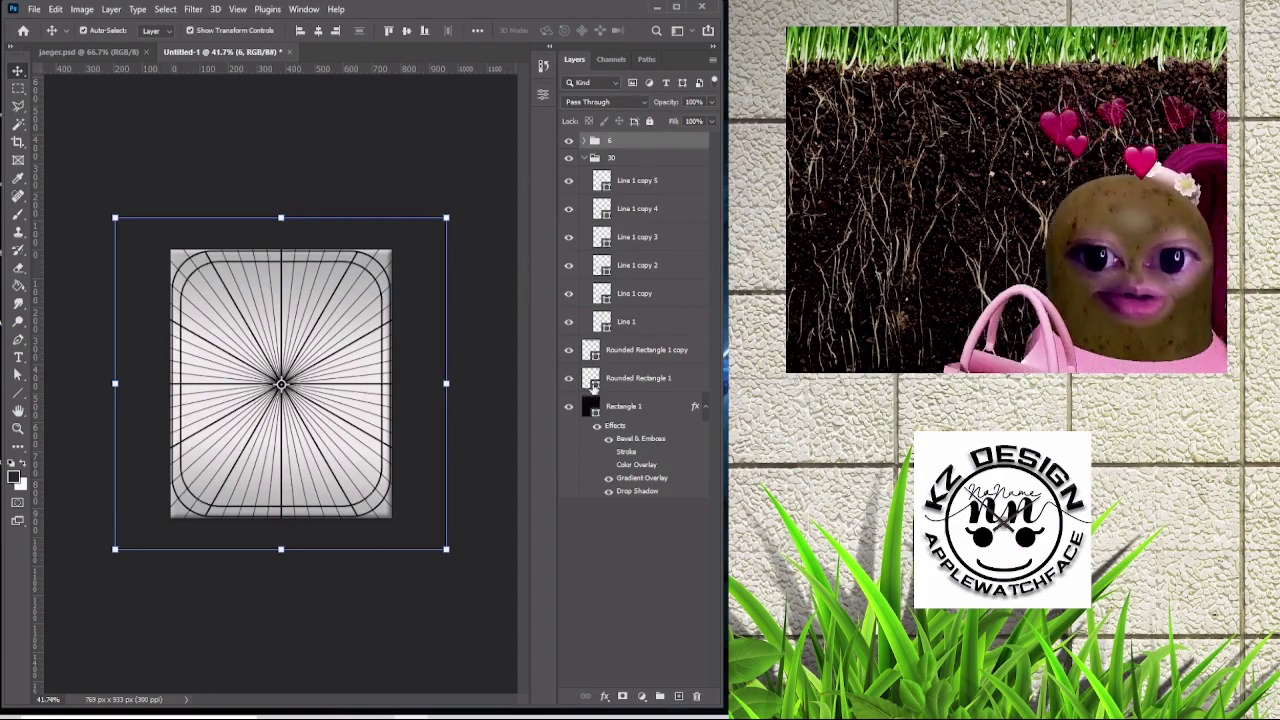
key(ctrl+0)
click(608, 168)
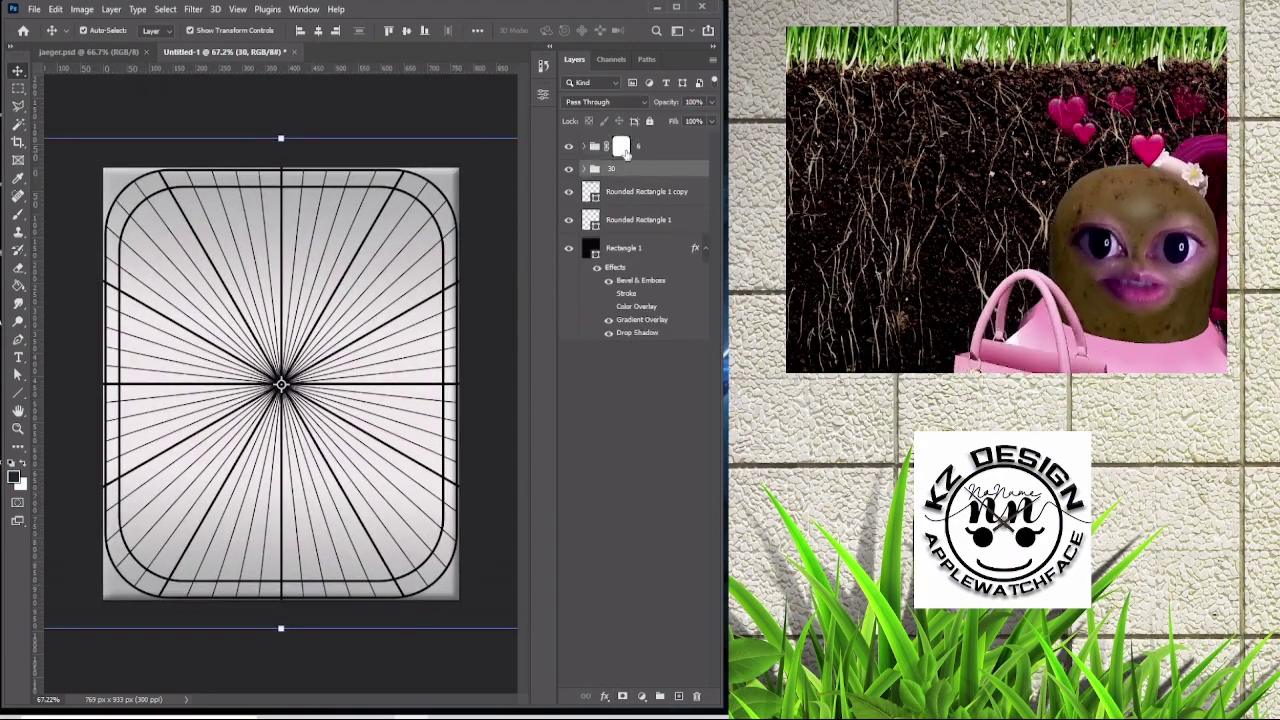
click(642, 696)
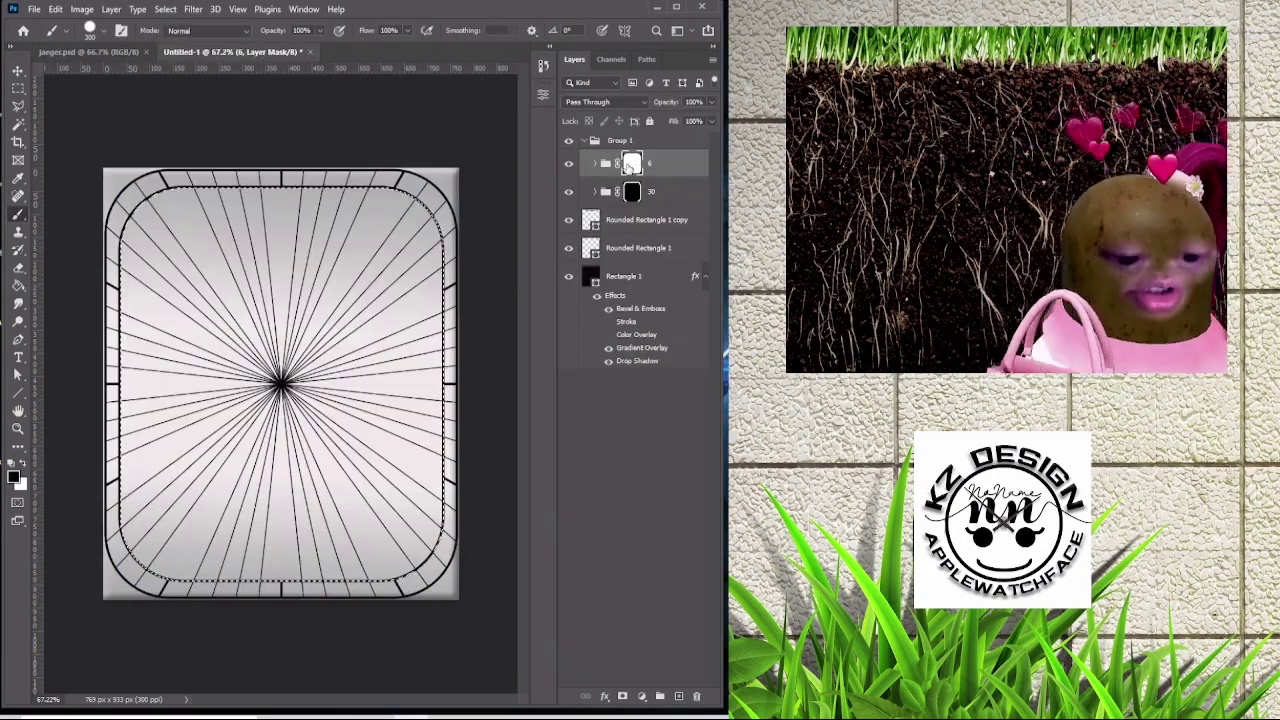
Contract the inner selection and paint black on group 6's mask within it, leaving only short minute ticks at the edge.
click(165, 9)
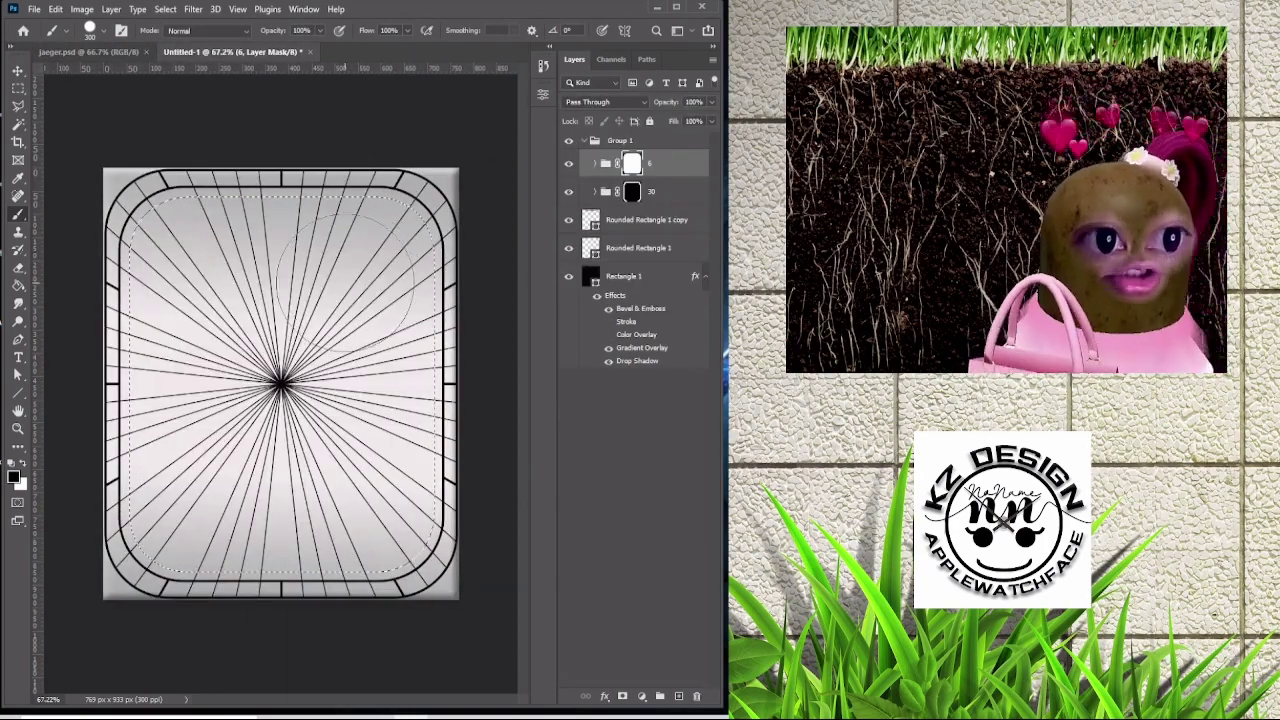
drag(345, 275, 165, 380)
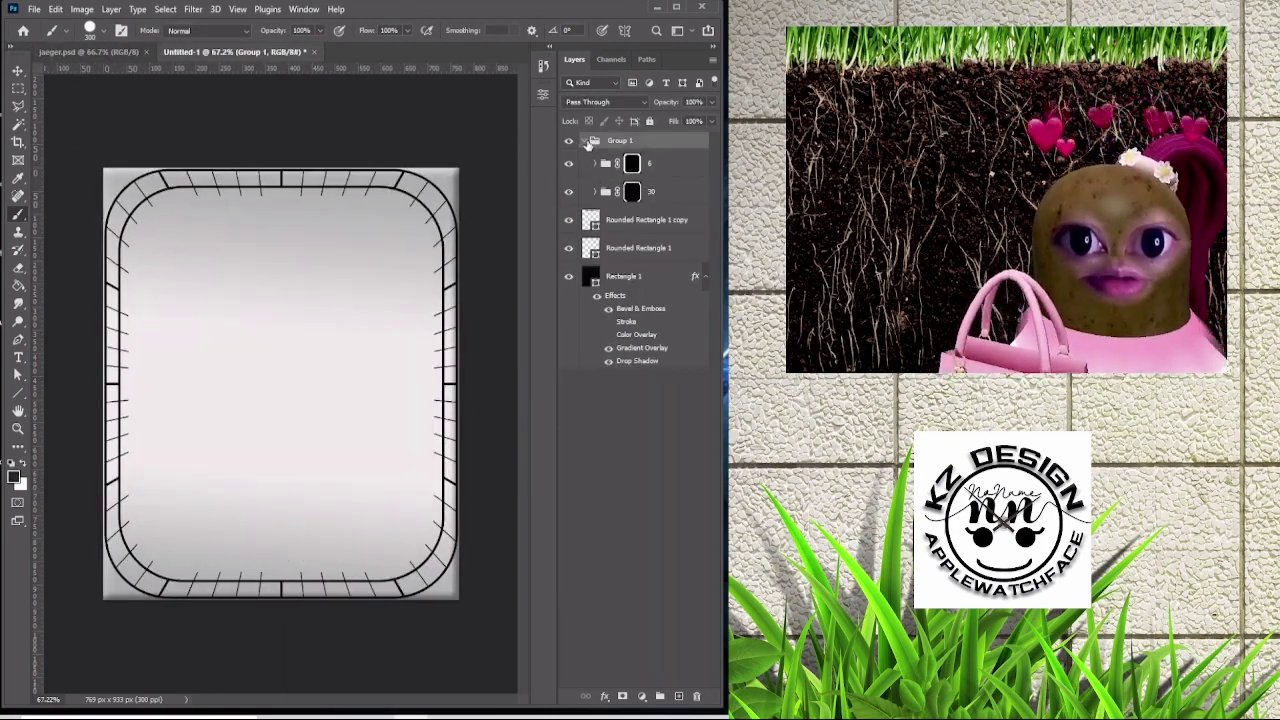
click(630, 145)
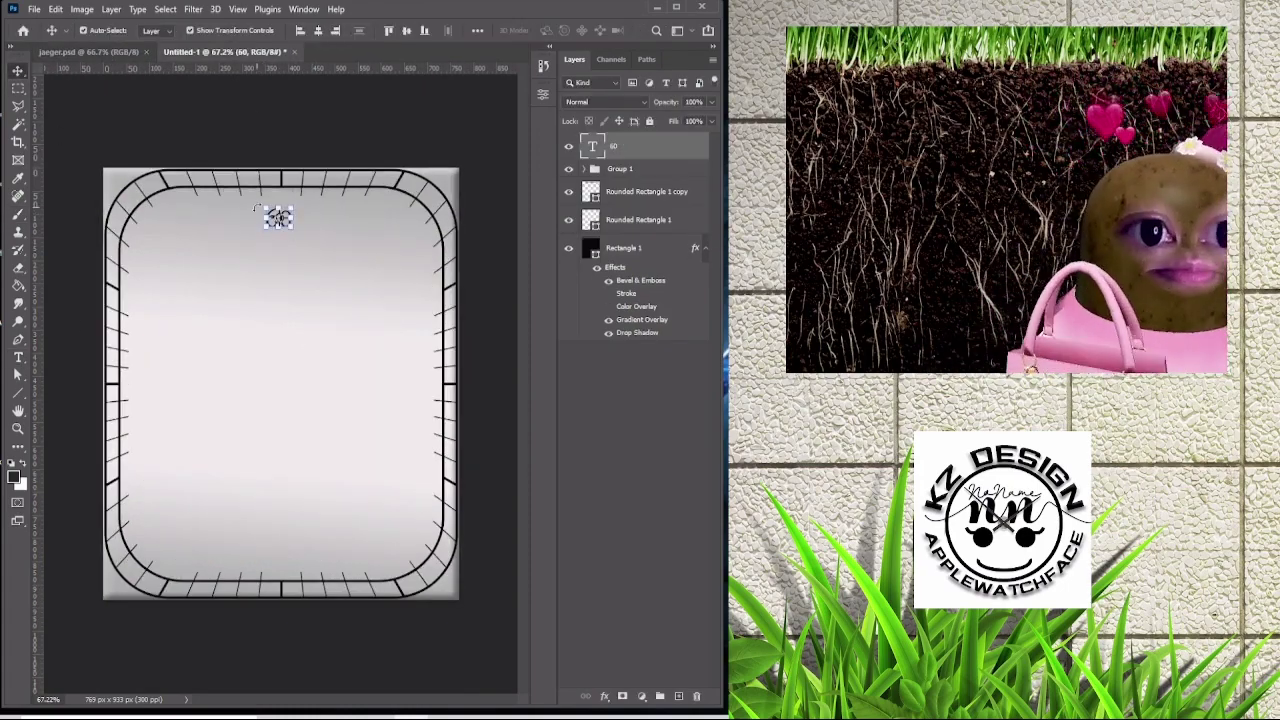
Set the 60 numeral's font to Verdana and place it centred just below the top five-minute line.
scroll(278, 218, up, 3)
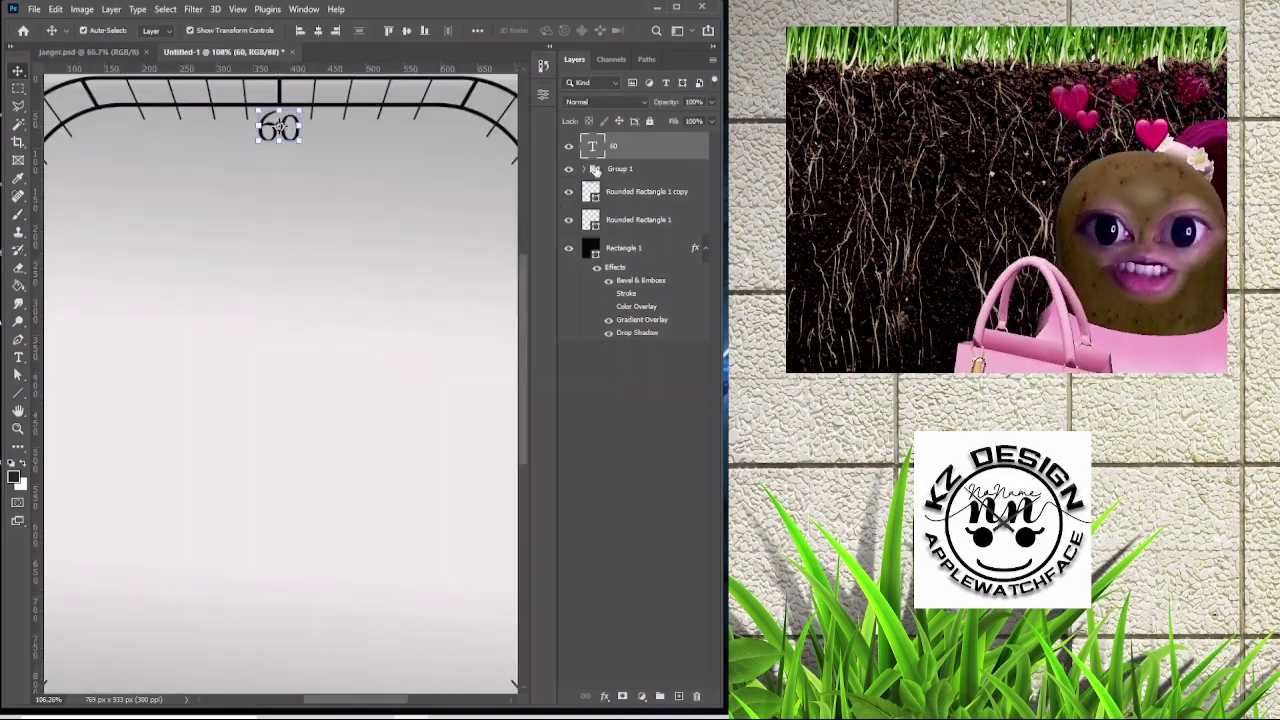
click(543, 94)
click(466, 230)
click(309, 229)
scroll(309, 229, down, 2)
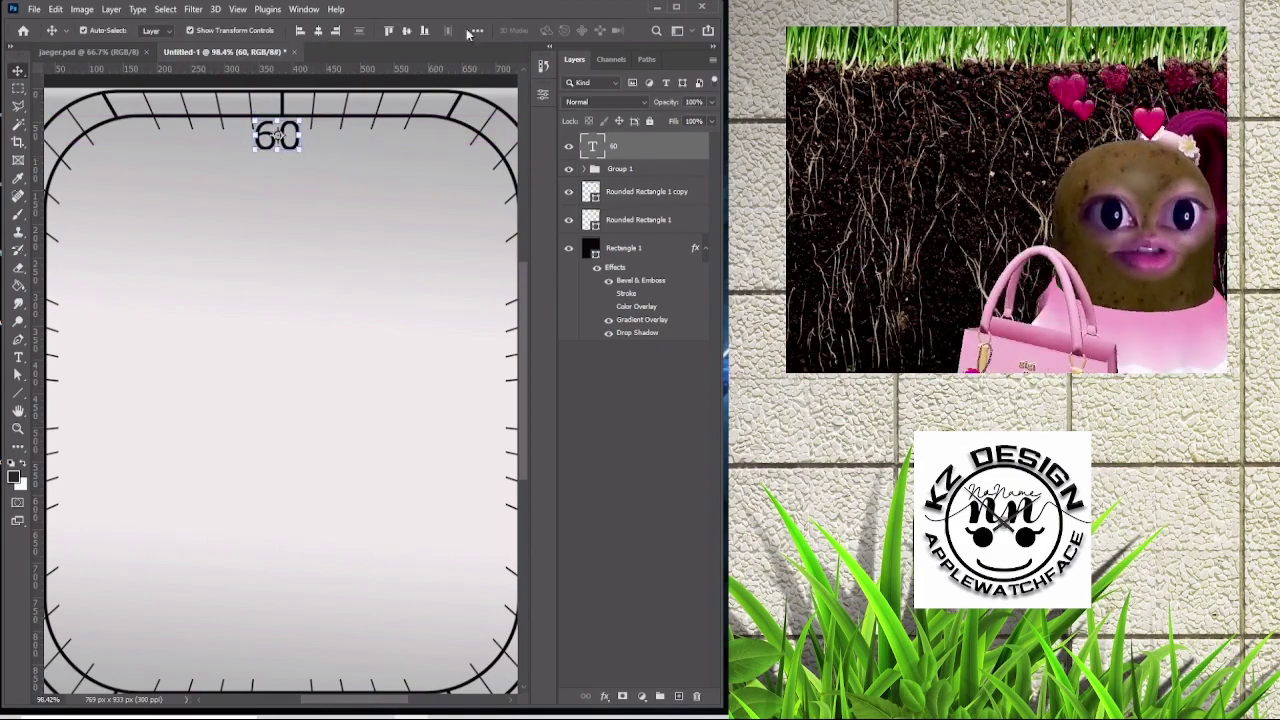
key(ctrl+0)
Duplicate and group the 60 numeral, rotate the copy beside the five-minute mark, and change its text to 5.
drag(290, 208, 290, 209)
key(ctrl+g)
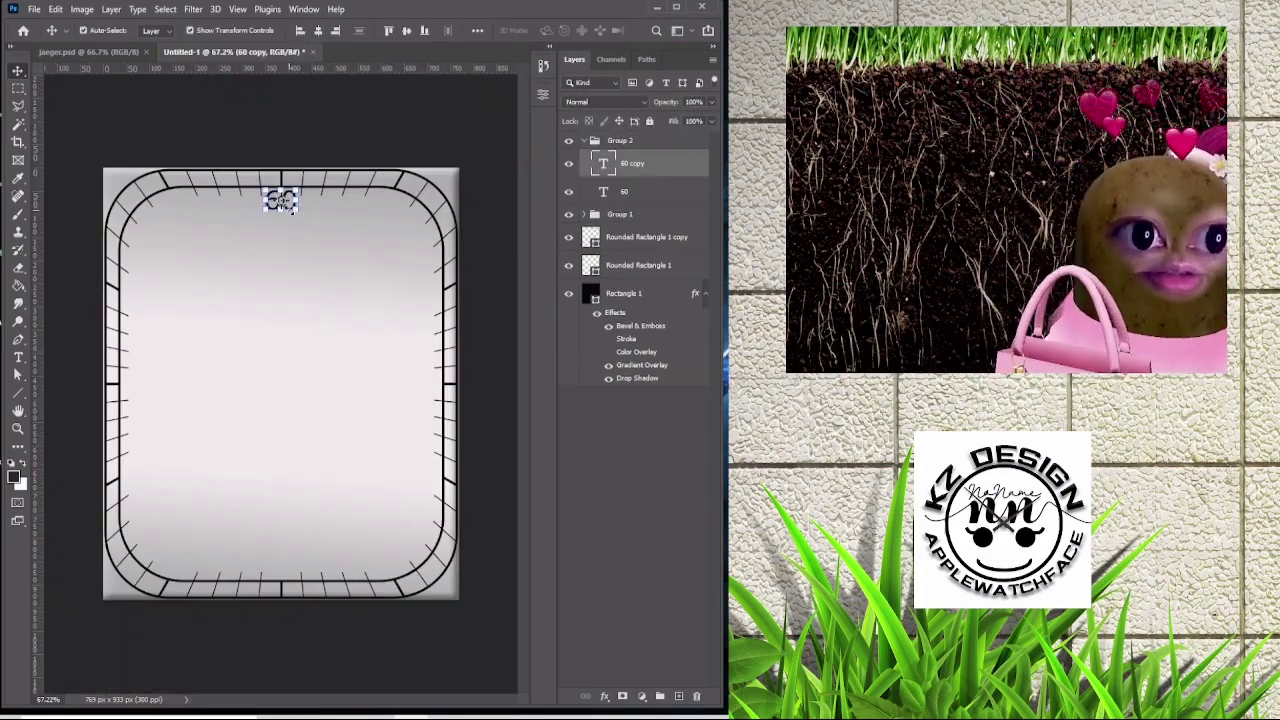
scroll(339, 200, up, 2)
key(ctrl+Tab)
key(ctrl+Tab)
key(ctrl+t)
drag(355, 30, 360, 37)
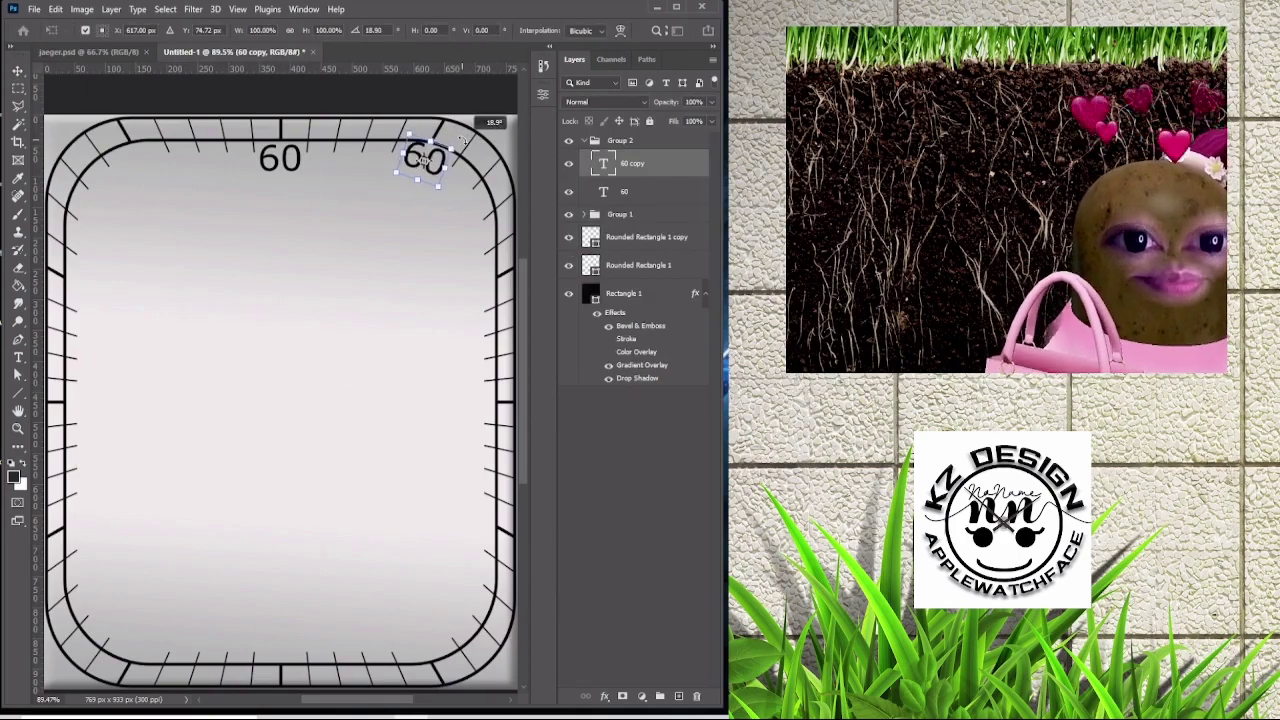
mouse_move(428, 160)
mouse_down()
mouse_move(455, 140)
mouse_move(445, 162)
mouse_up()
key(Return)
key(t)
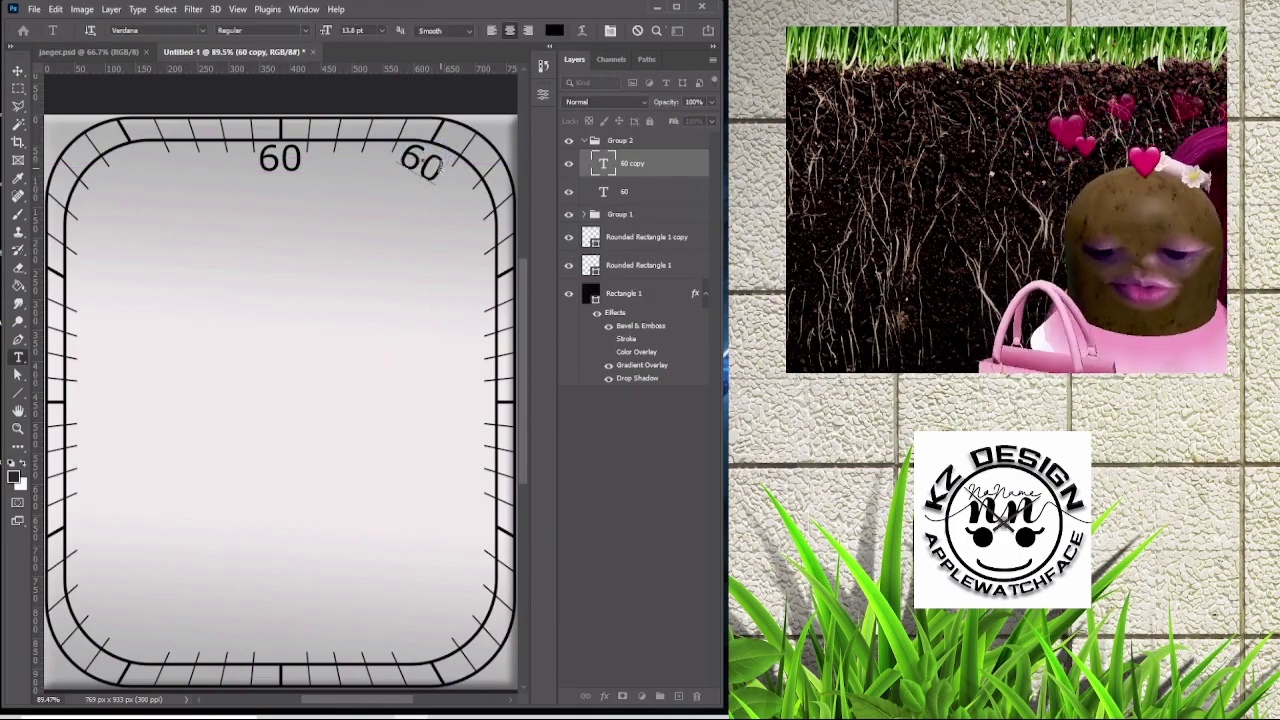
key(ctrl+Tab)
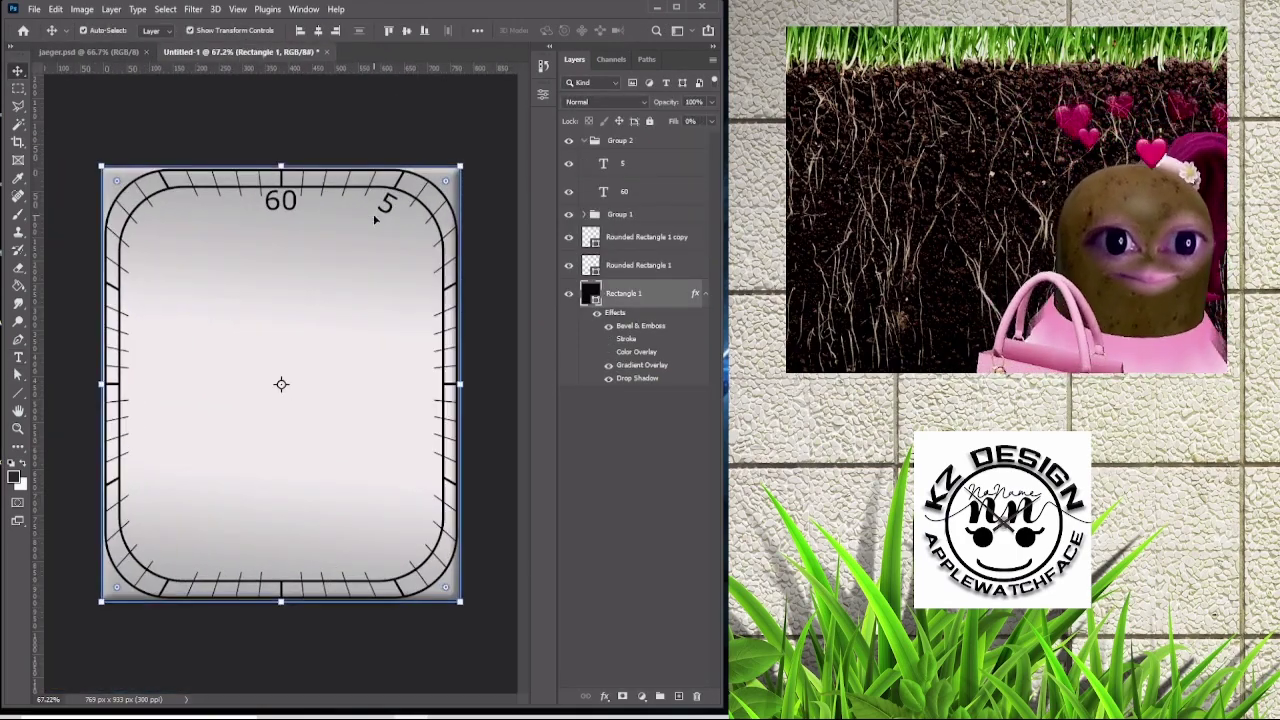
Copy the 5 numeral to the ten-minute mark, rotate it to follow the dial, and change its text to 10.
drag(408, 163, 457, 272)
key(ctrl+t)
drag(355, 30, 368, 33)
key(Return)
key(t)
double_click(452, 282)
text(10)
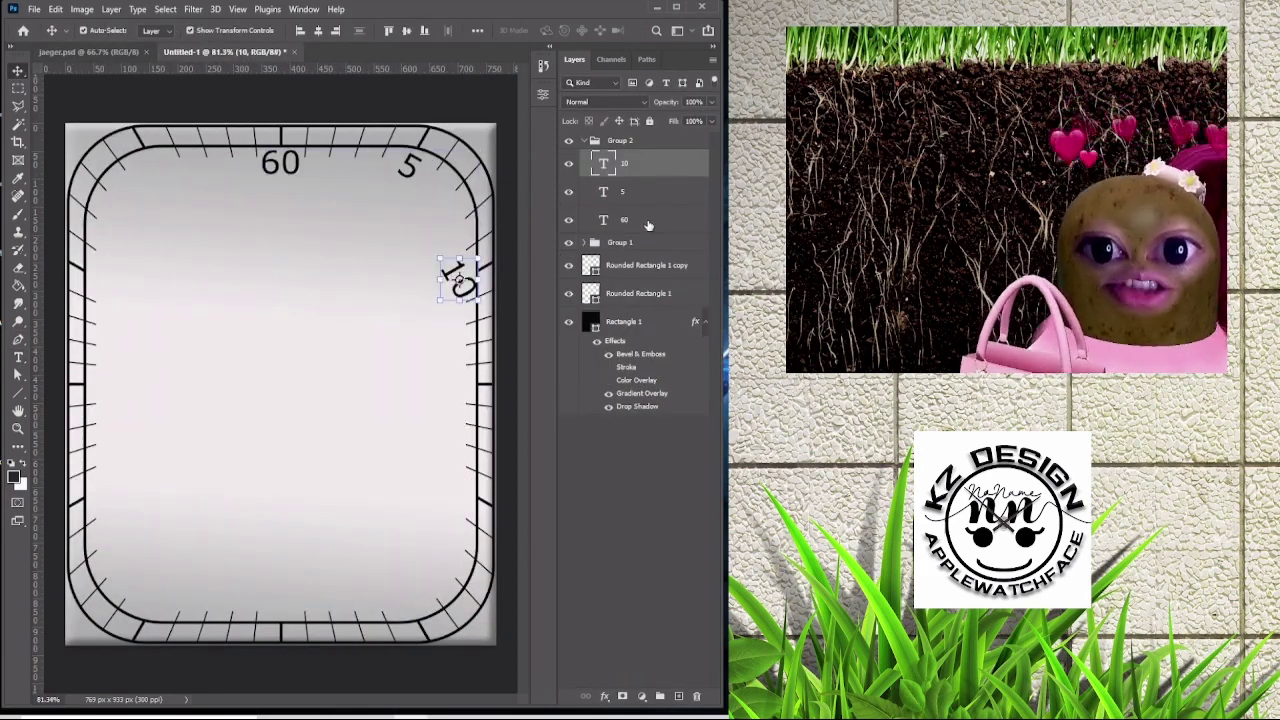
Try other fonts on the 60, 5 and 10 numerals together and apply BIZ UDPGothic Bold.
click(543, 93)
click(467, 231)
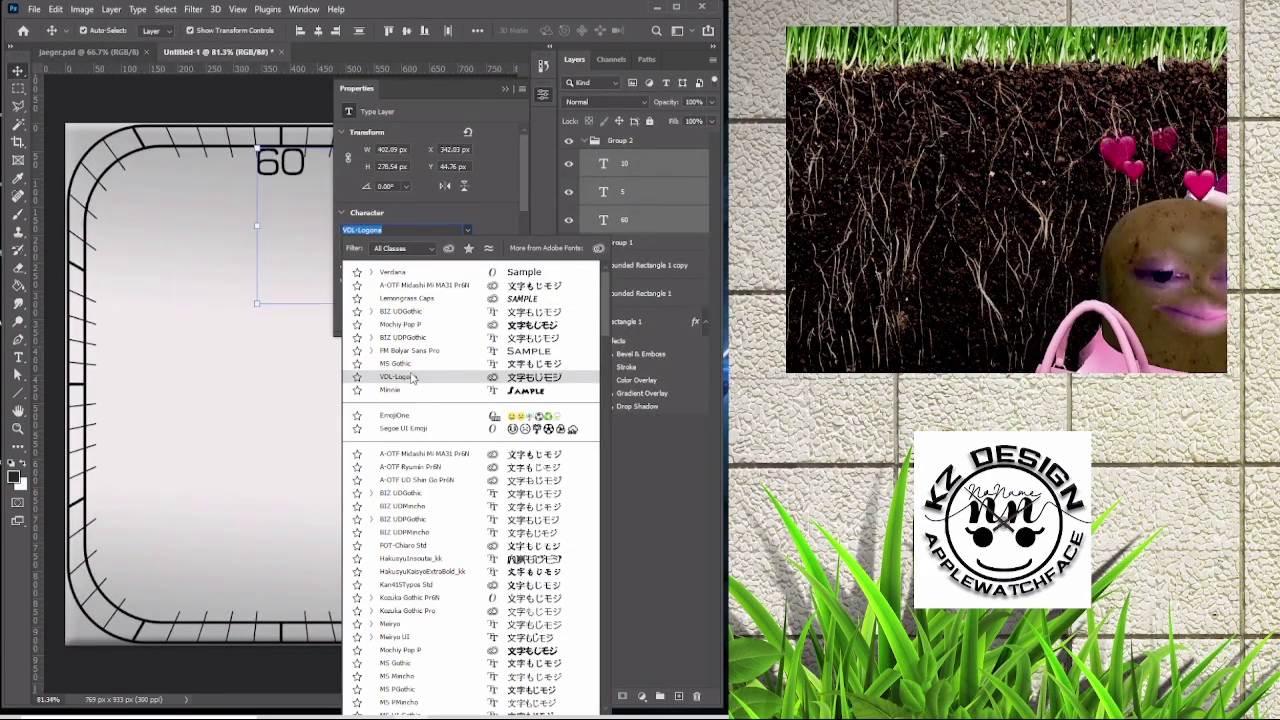
click(228, 320)
scroll(228, 320, up, 2)
scroll(228, 320, right, 4)
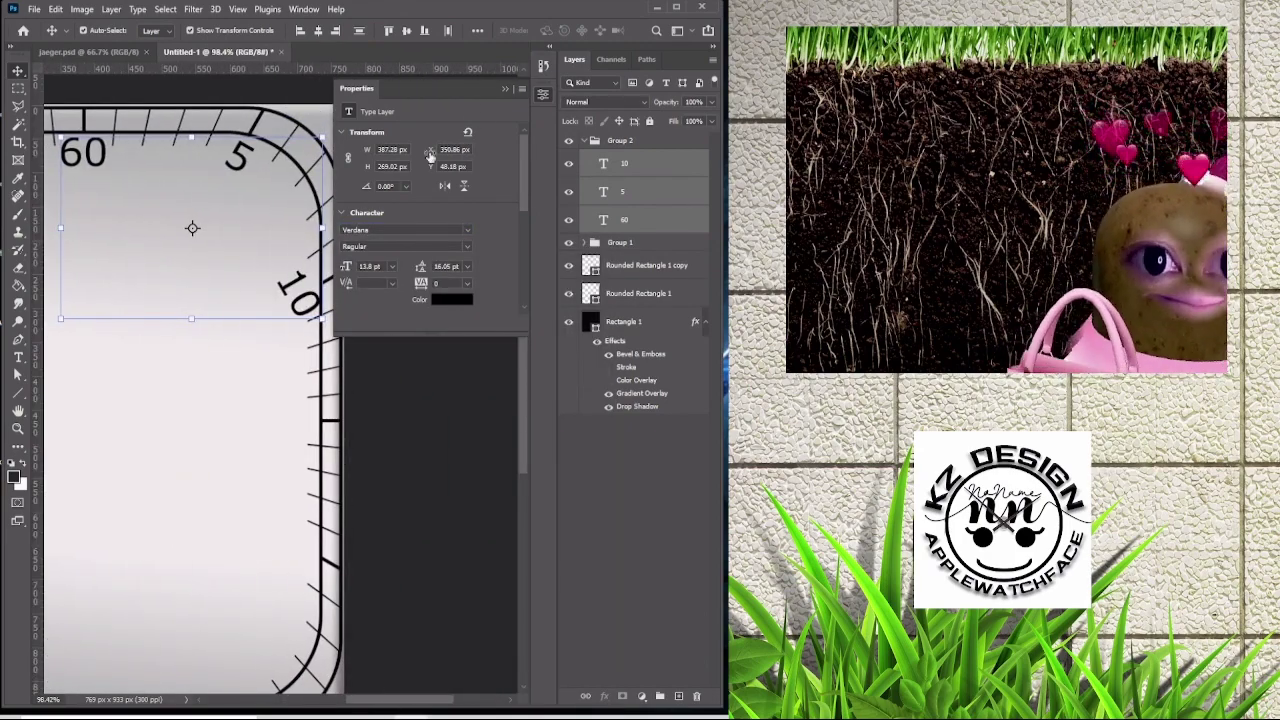
click(467, 231)
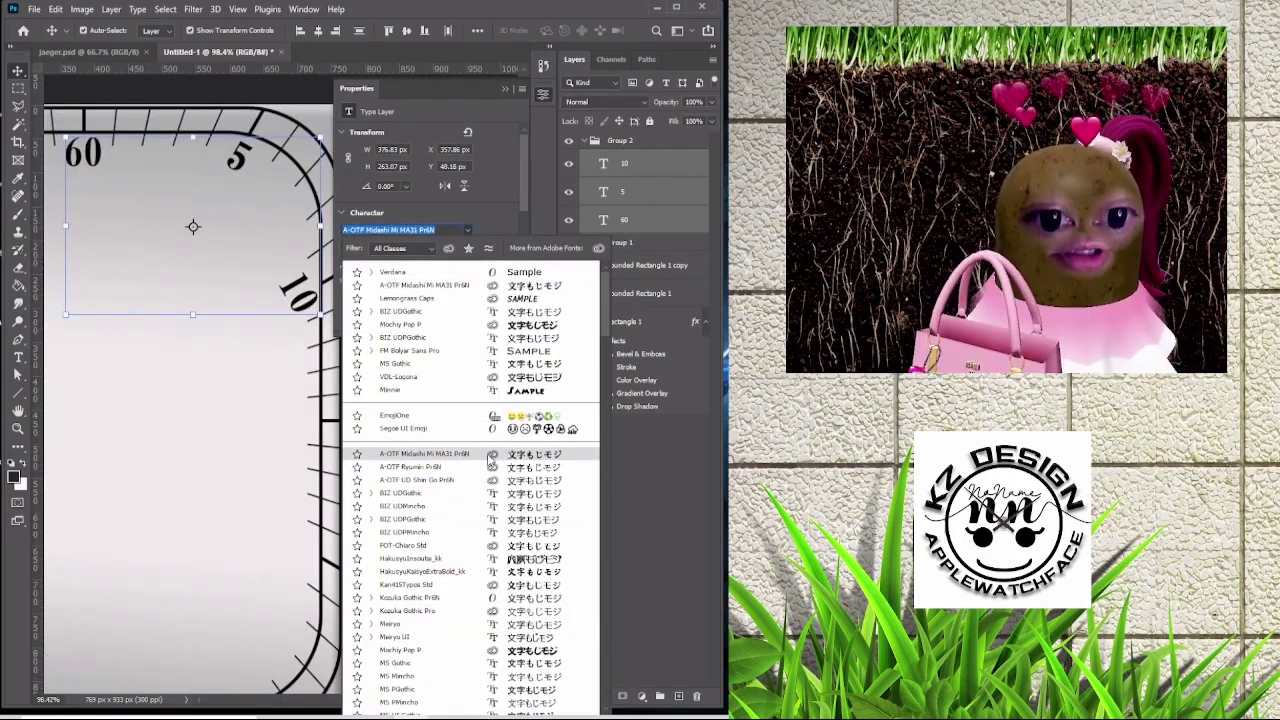
click(440, 519)
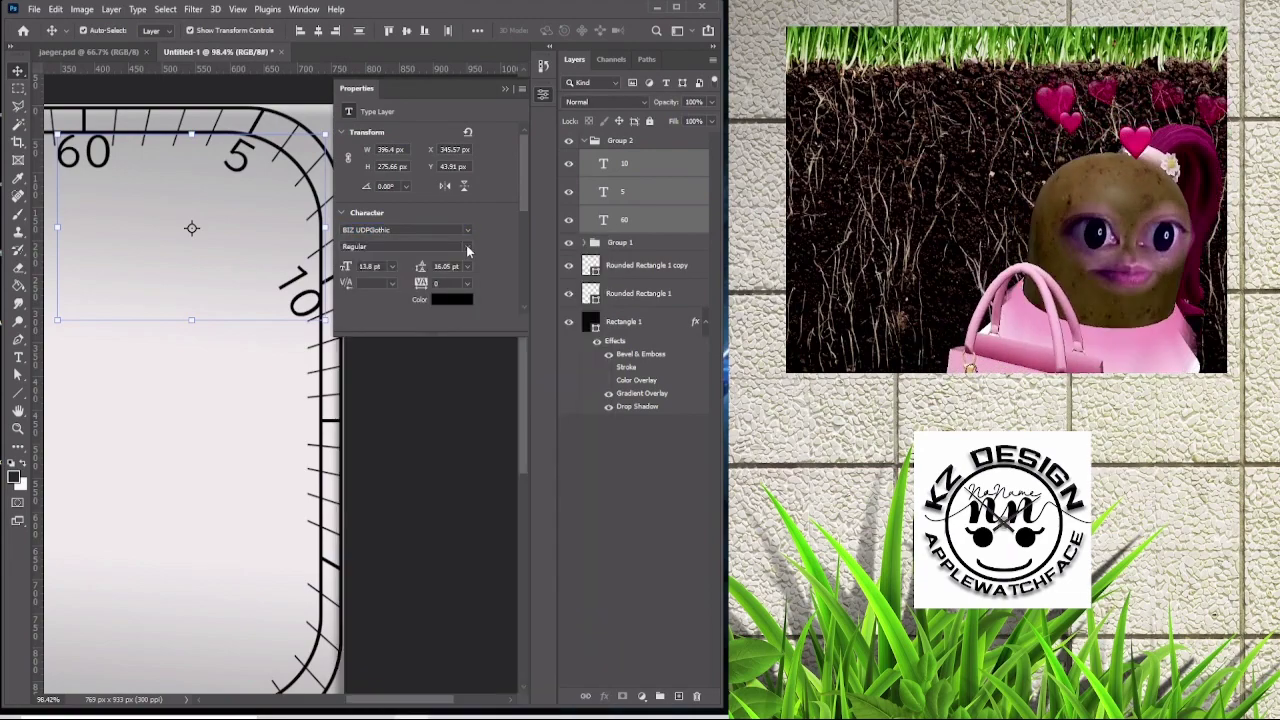
Copy the 10 numeral to the fifteen-minute mark, rotate it sideways, and change its text to 15.
click(624, 163)
scroll(500, 290, down, 3)
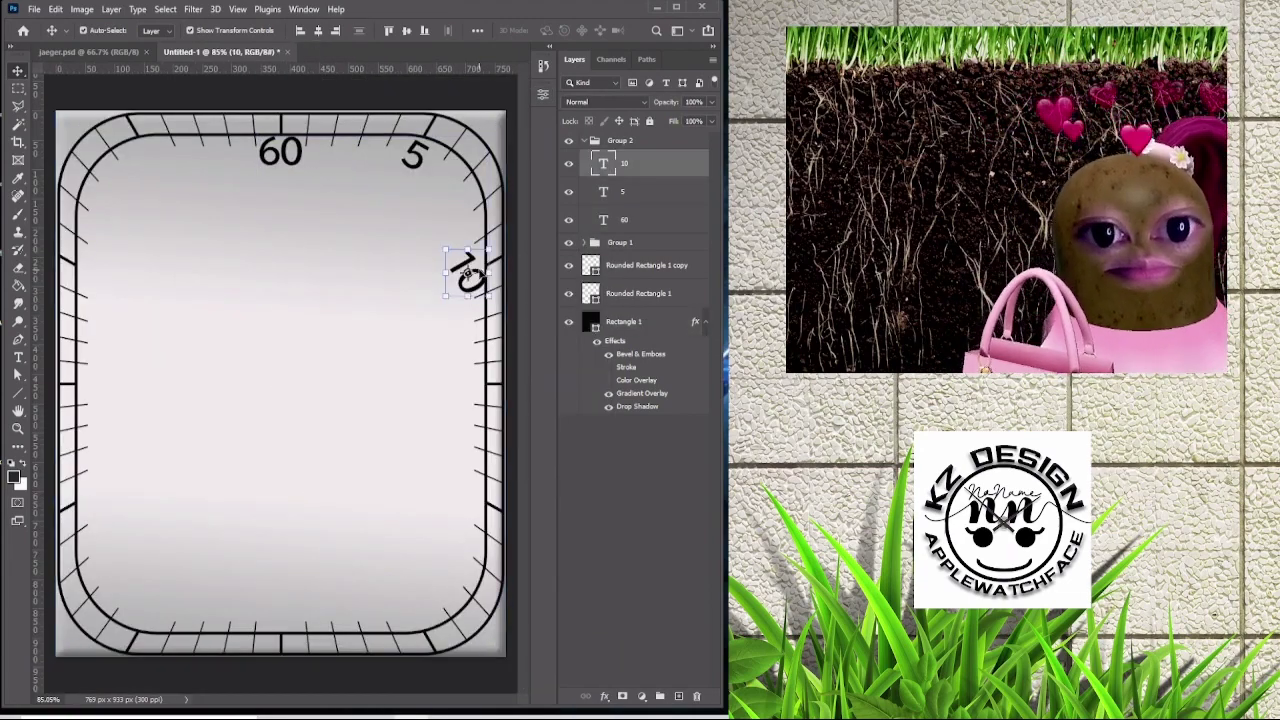
scroll(500, 290, up, 3)
drag(538, 293, 466, 425)
key(ctrl+t)
key(t)
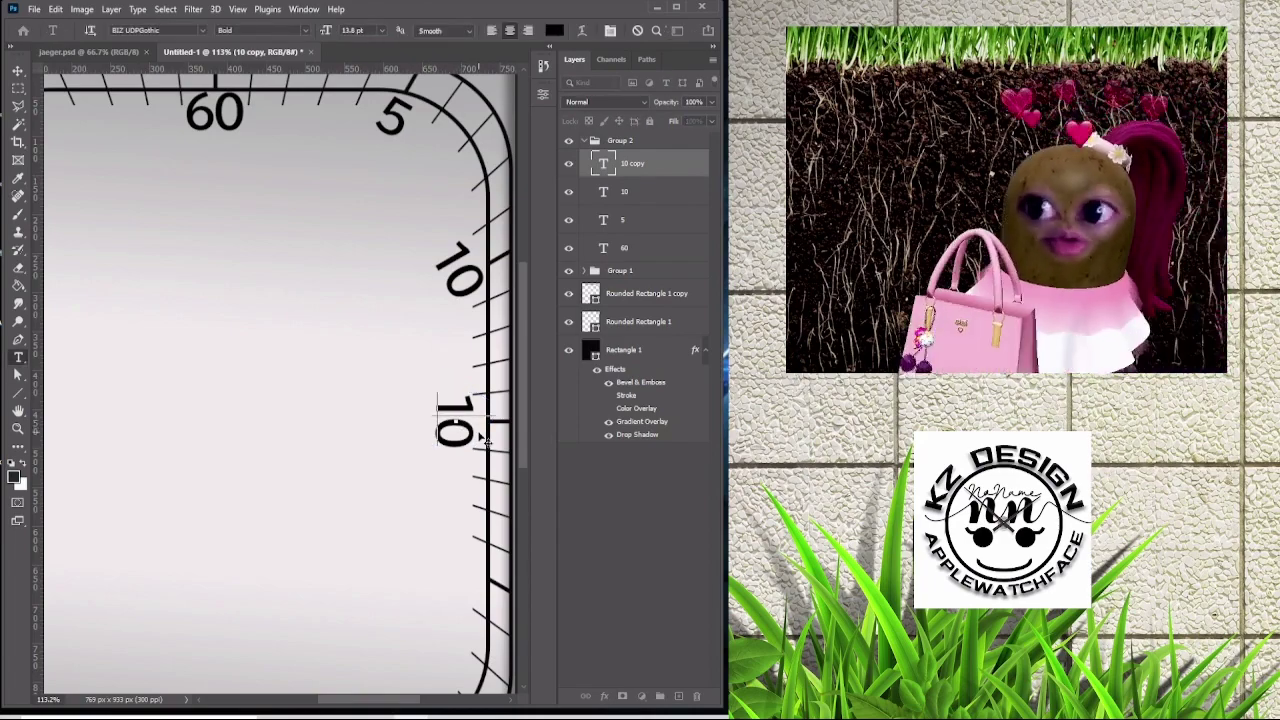
text(5)
key(ctrl+Return)
key(v)
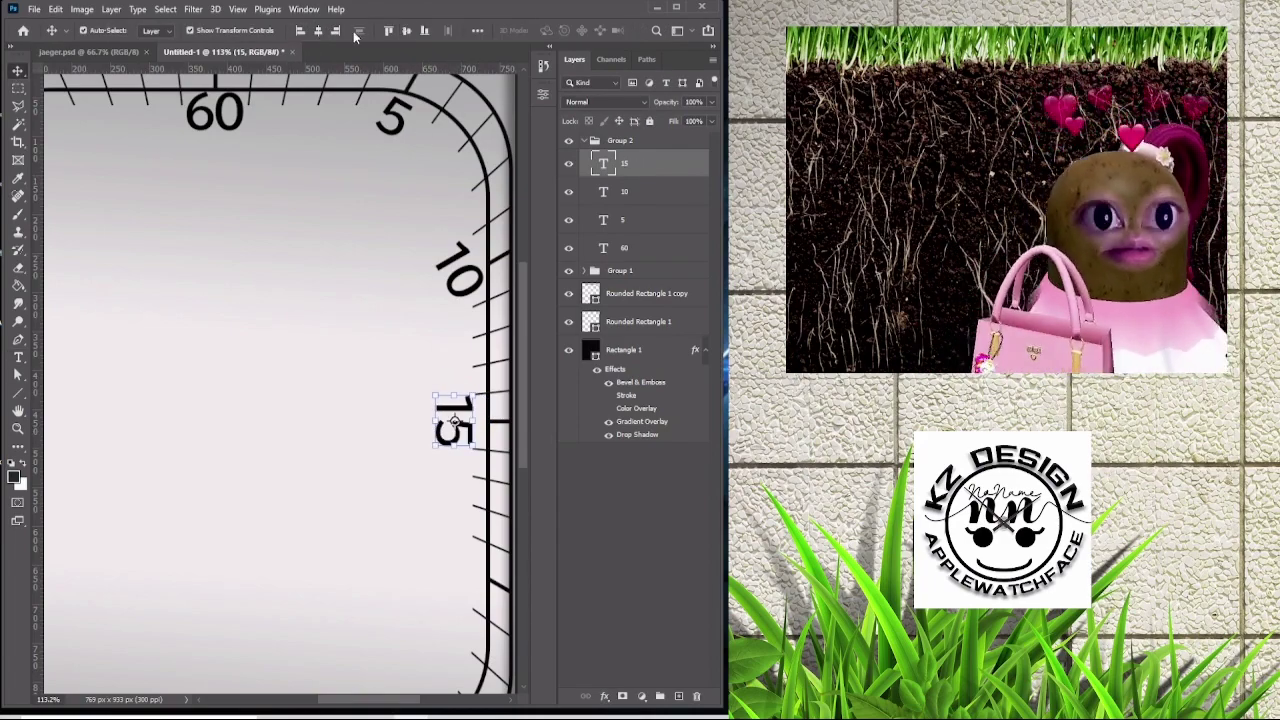
Duplicate the 15 numeral, move the copy to the twenty-minute mark, and rotate it by -150 degrees.
key(ctrl+j)
scroll(381, 308, down, 1)
key(ctrl+t)
drag(447, 363, 420, 505)
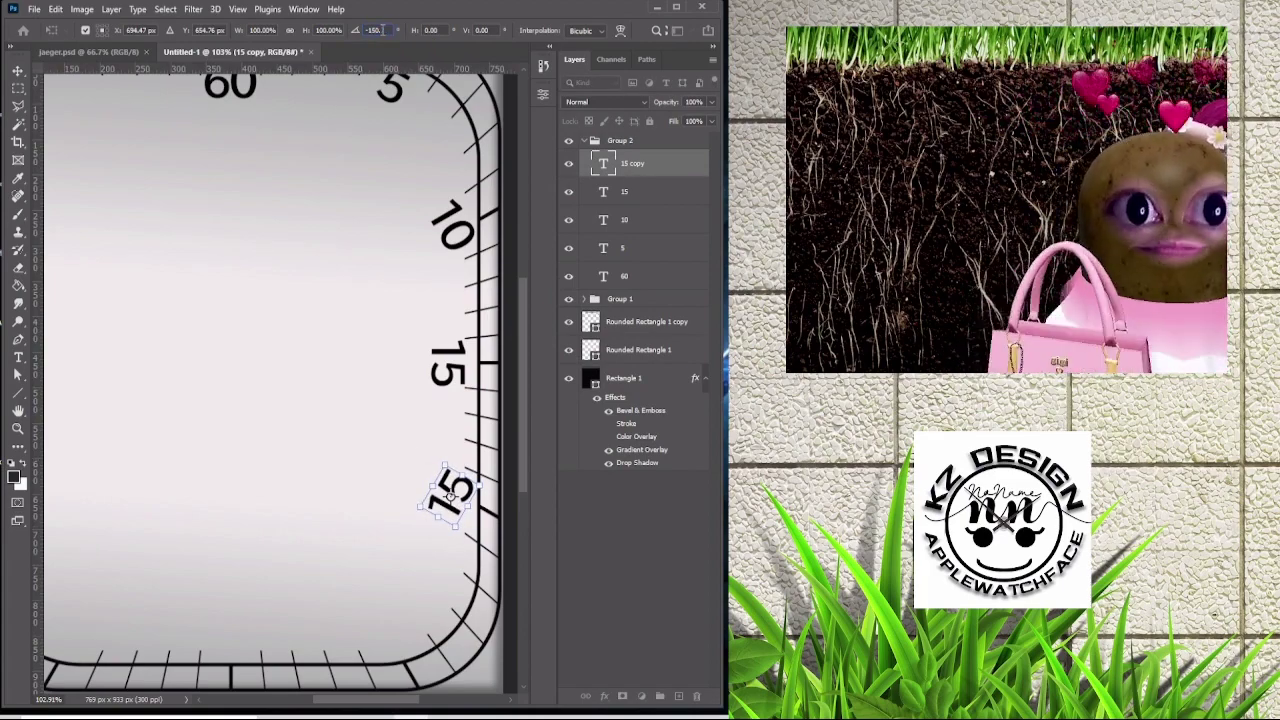
key(Return)
click(280, 380)
scroll(280, 380, down, 2)
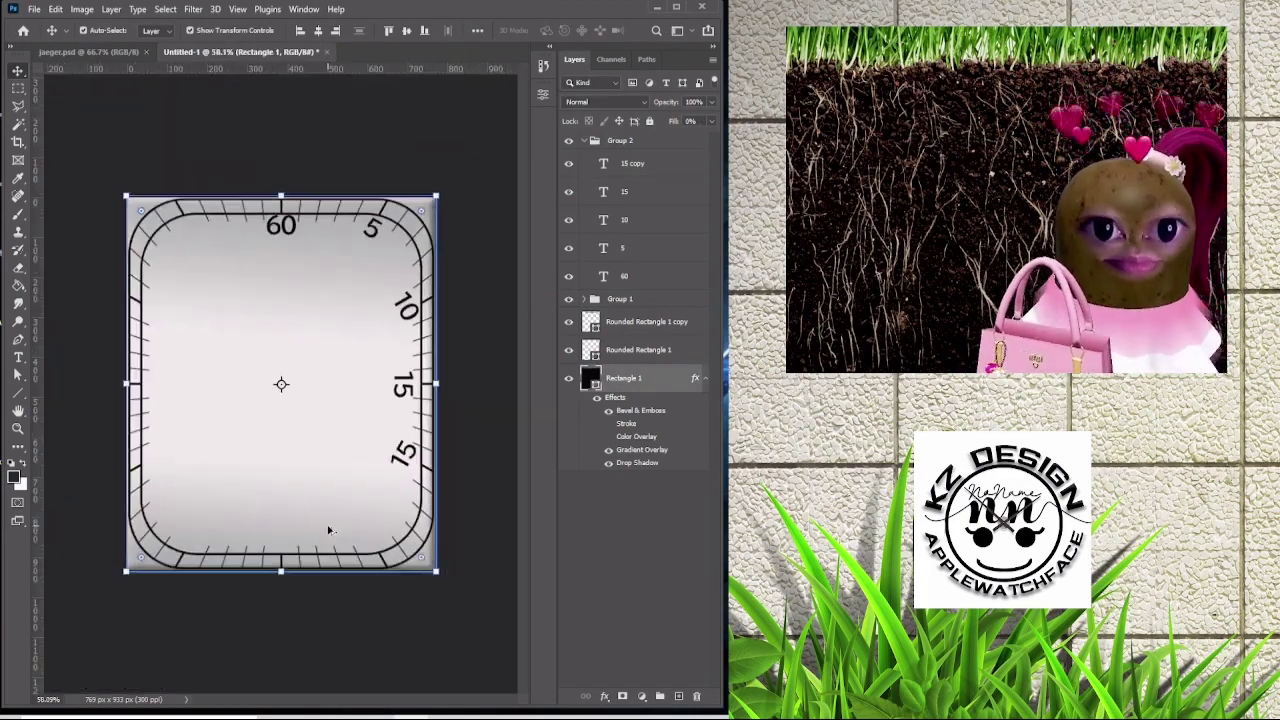
Duplicate the numeral at the twenty-minute mark, move the copy to the twenty-five-minute mark, and rotate it to follow the dial.
scroll(268, 371, up, 1)
click(465, 485)
key(ctrl+j)
drag(465, 485, 390, 107)
key(ctrl+t)
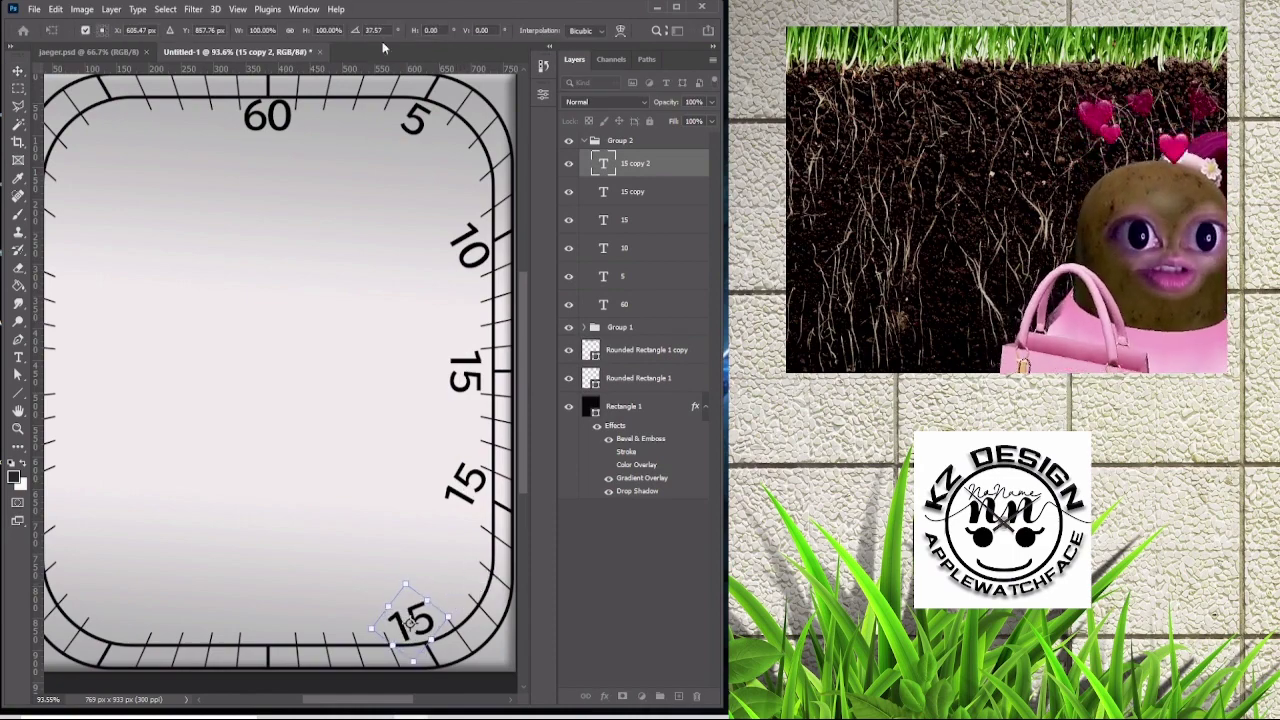
key(Return)
Change the numerals at the twenty- and twenty-five-minute marks to read 20 and 25.
double_click(465, 485)
text(20)
key(ctrl+Return)
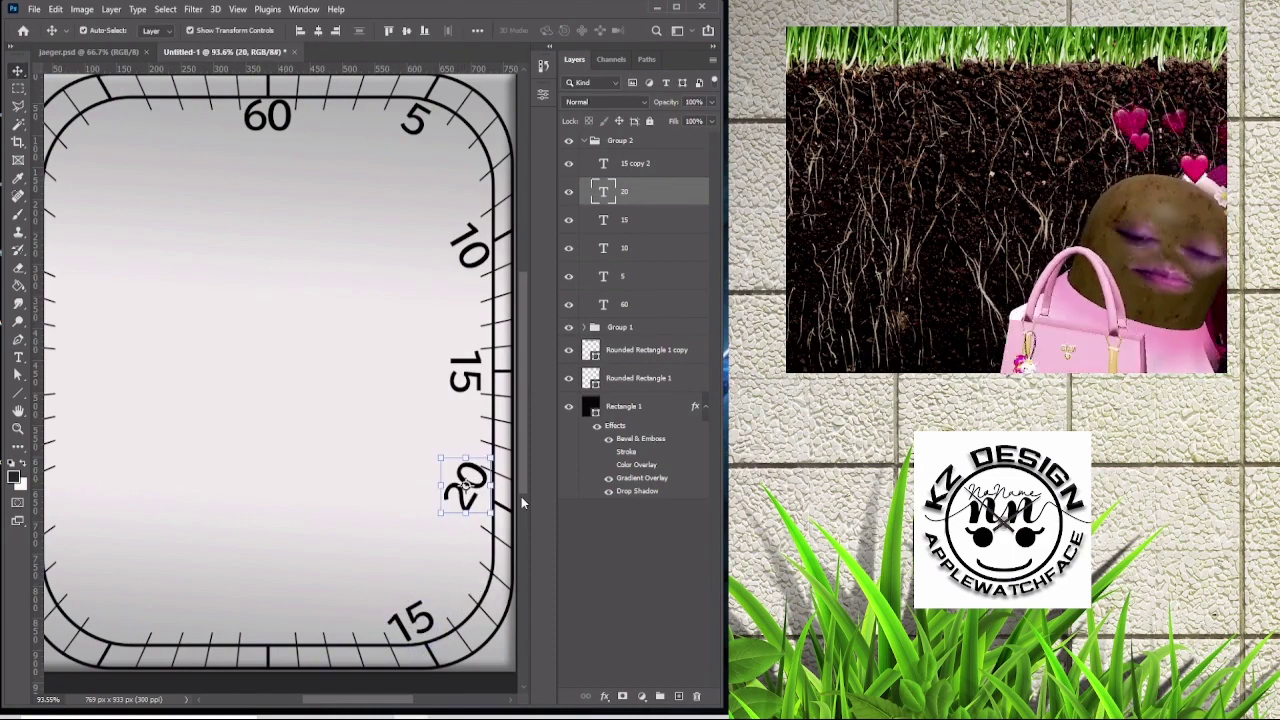
double_click(452, 597)
text(25)
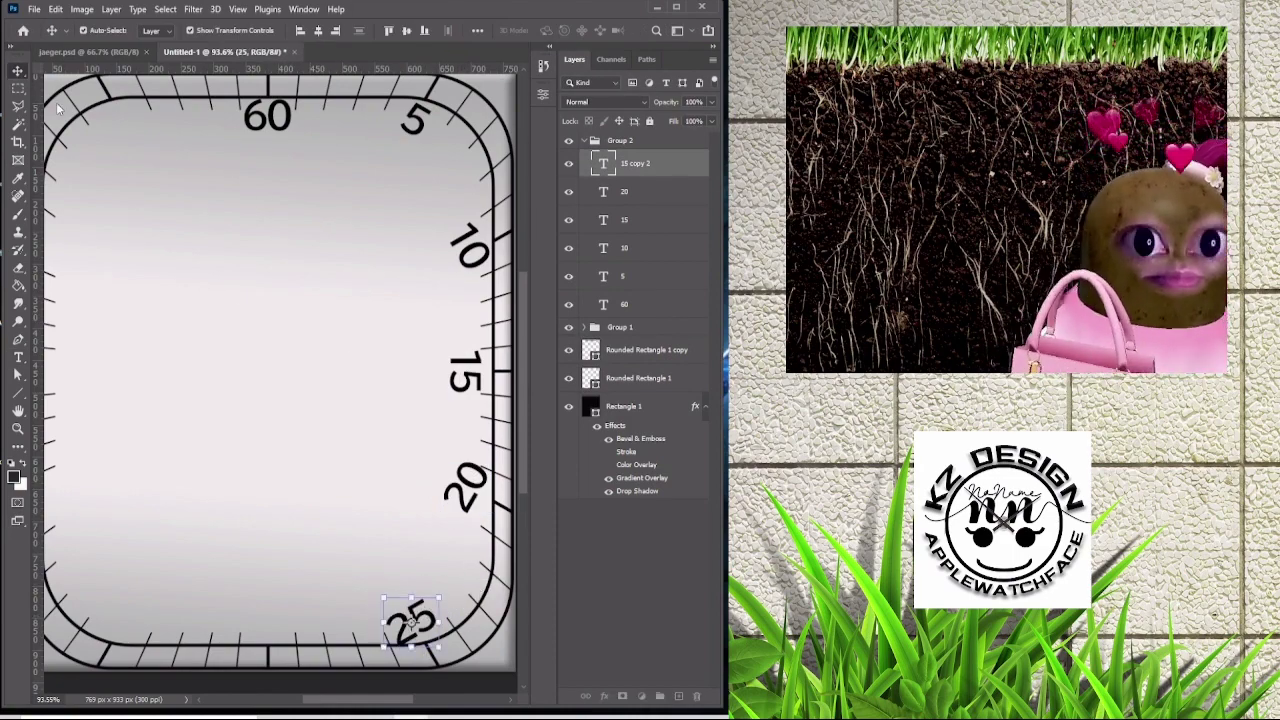
key(ctrl+Return)
Check the numeral font in jaeger.psd and apply Kozuka Gothic Pr6N B to all the numerals in the new document.
key(ctrl+Tab)
click(543, 94)
key(ctrl+Tab)
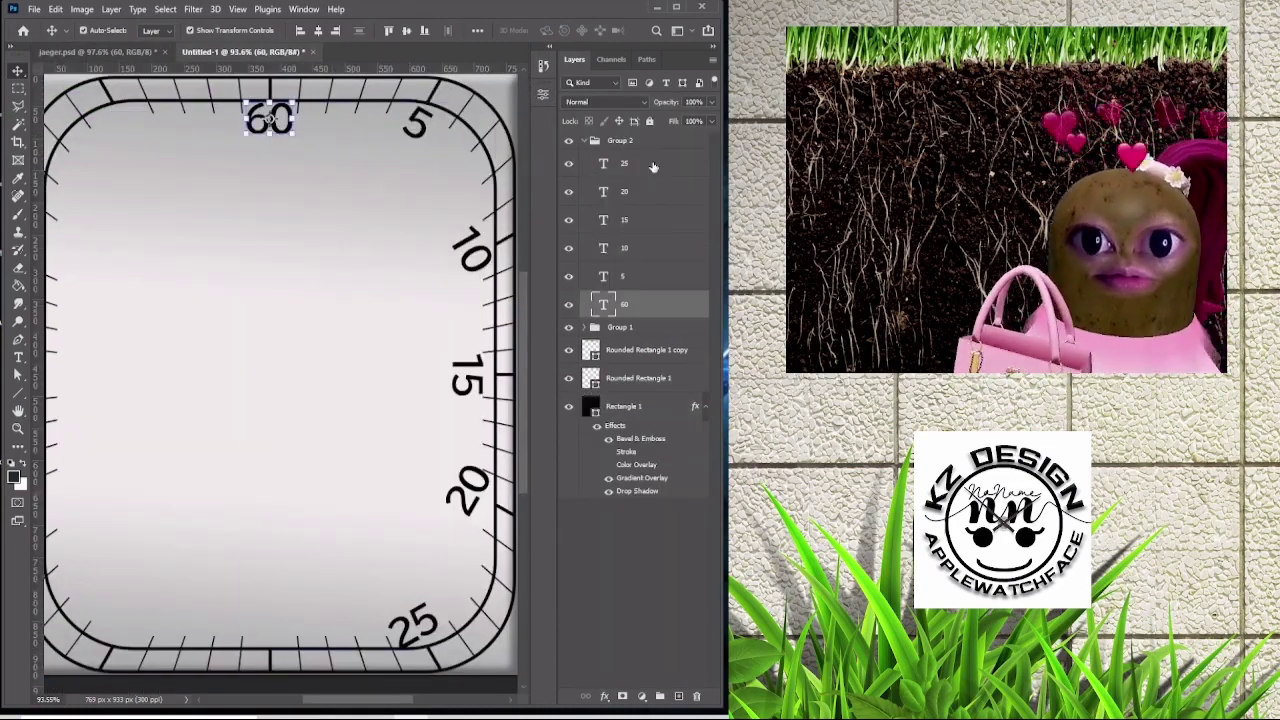
click(438, 229)
key(Escape)
click(334, 220)
scroll(390, 467, down, 1)
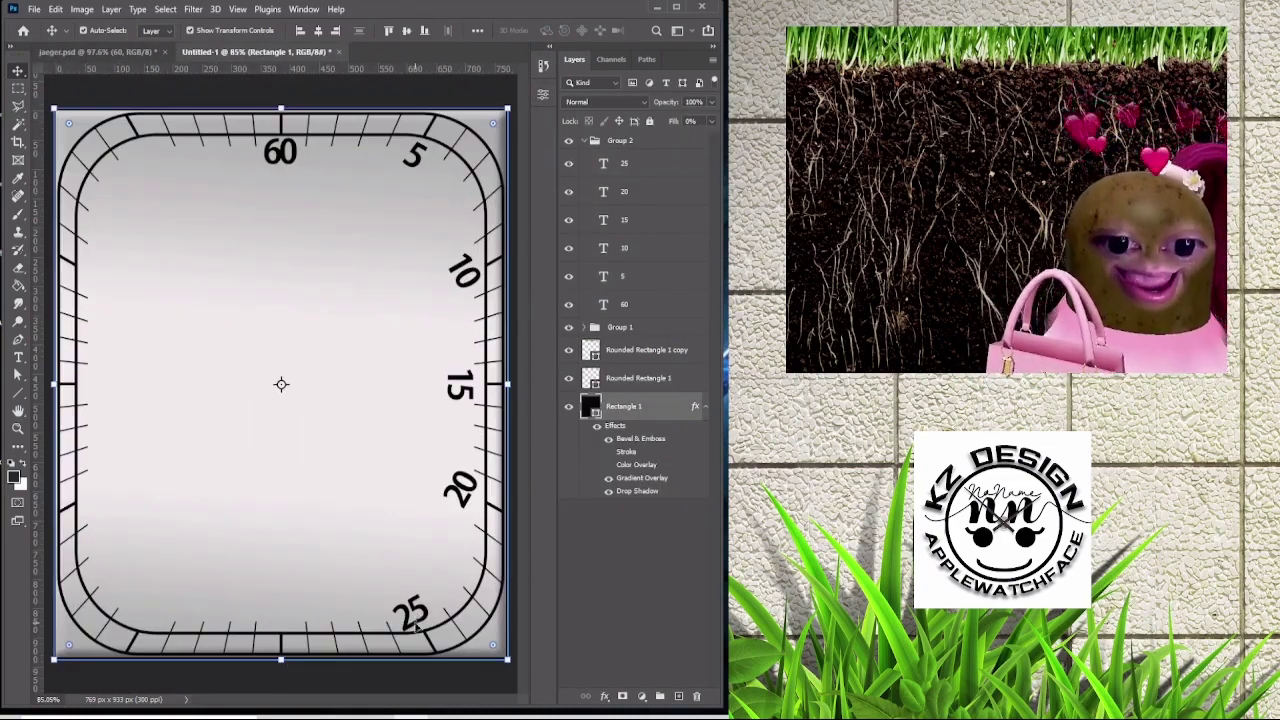
Copy the 25 numeral to the bottom centre mark, set it upright, and change its text to 30.
ctrl+click(410, 613)
drag(410, 613, 282, 606)
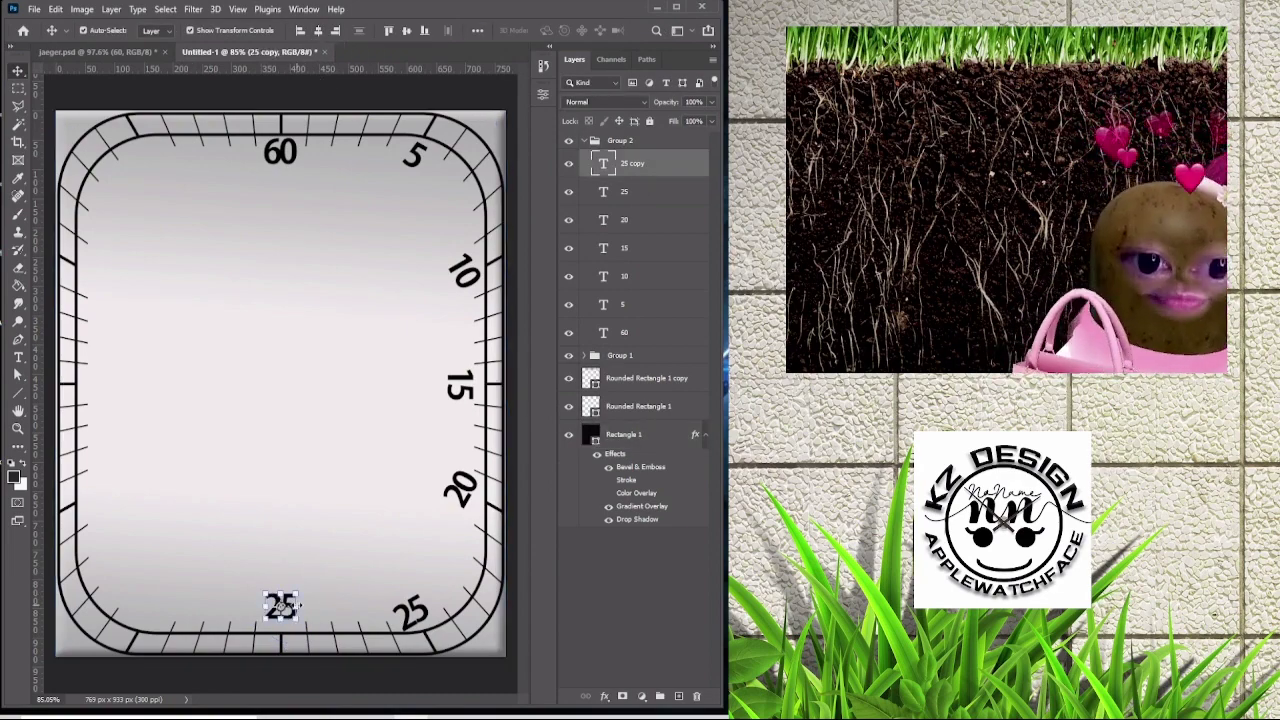
scroll(282, 595, up, 1)
mouse_move(282, 595)
mouse_down()
mouse_move(283, 607)
mouse_move(283, 577)
mouse_up()
double_click(283, 607)
text(30)
key(ctrl+0)
Duplicate the 30 numeral, rotate the copy into place at the thirty-five-minute mark, and change its text to 35.
click(279, 499)
scroll(279, 499, up, 1)
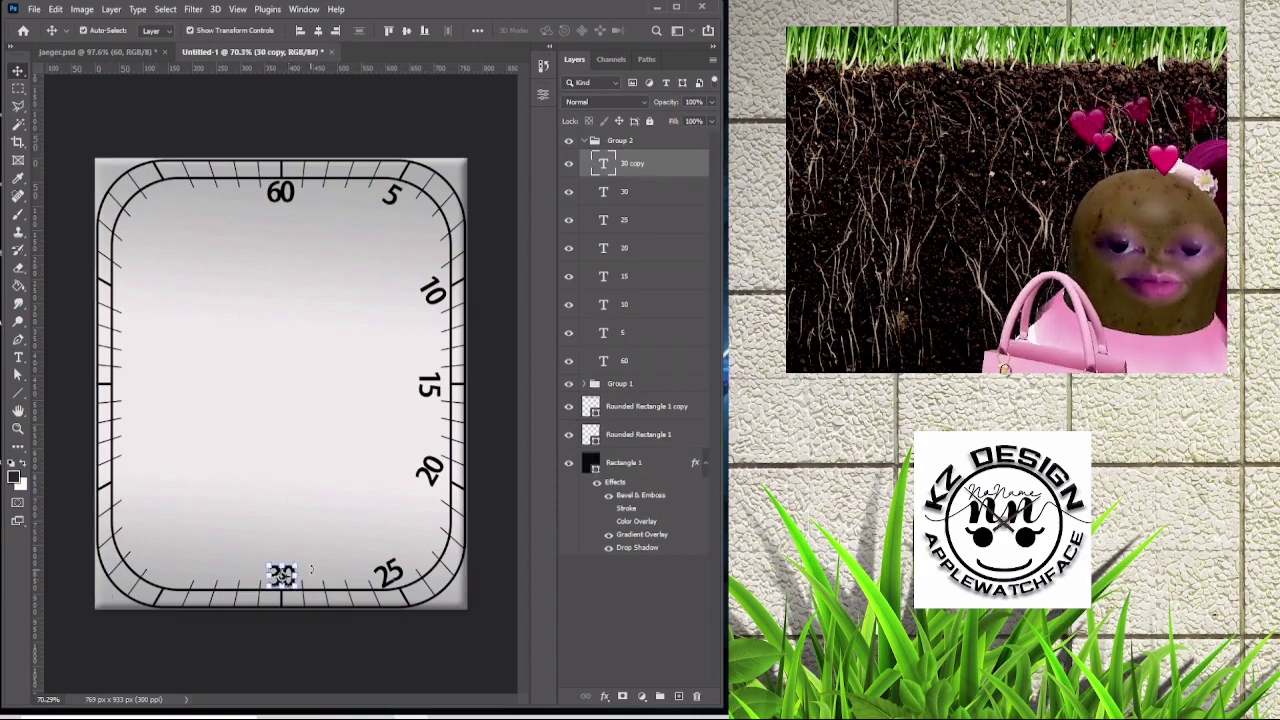
key(ctrl+t)
drag(172, 576, 149, 611)
scroll(163, 574, up, 2)
key(Return)
key(t)
key(ctrl+Return)
key(v)
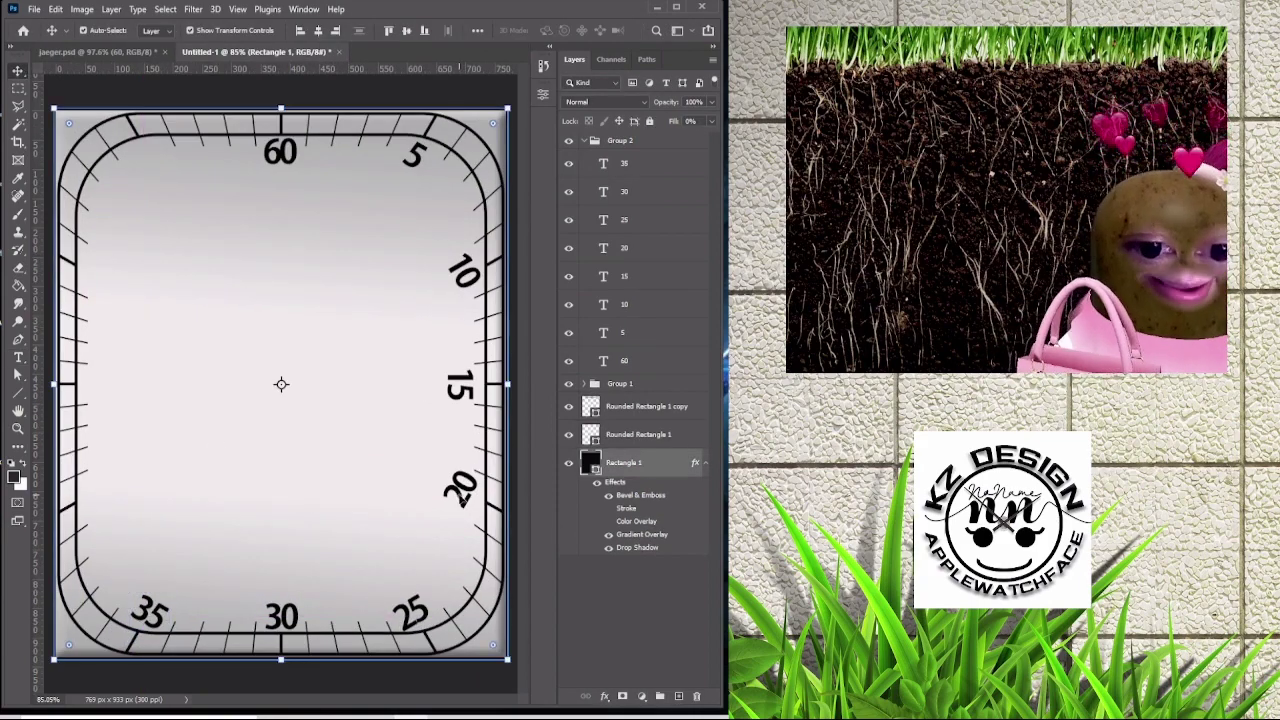
Copy the 20 numeral across to the forty-minute mark, rotate it to follow the dial, and change its text to 40.
click(460, 488)
alt+drag(460, 488, 136, 476)
key(ctrl+t)
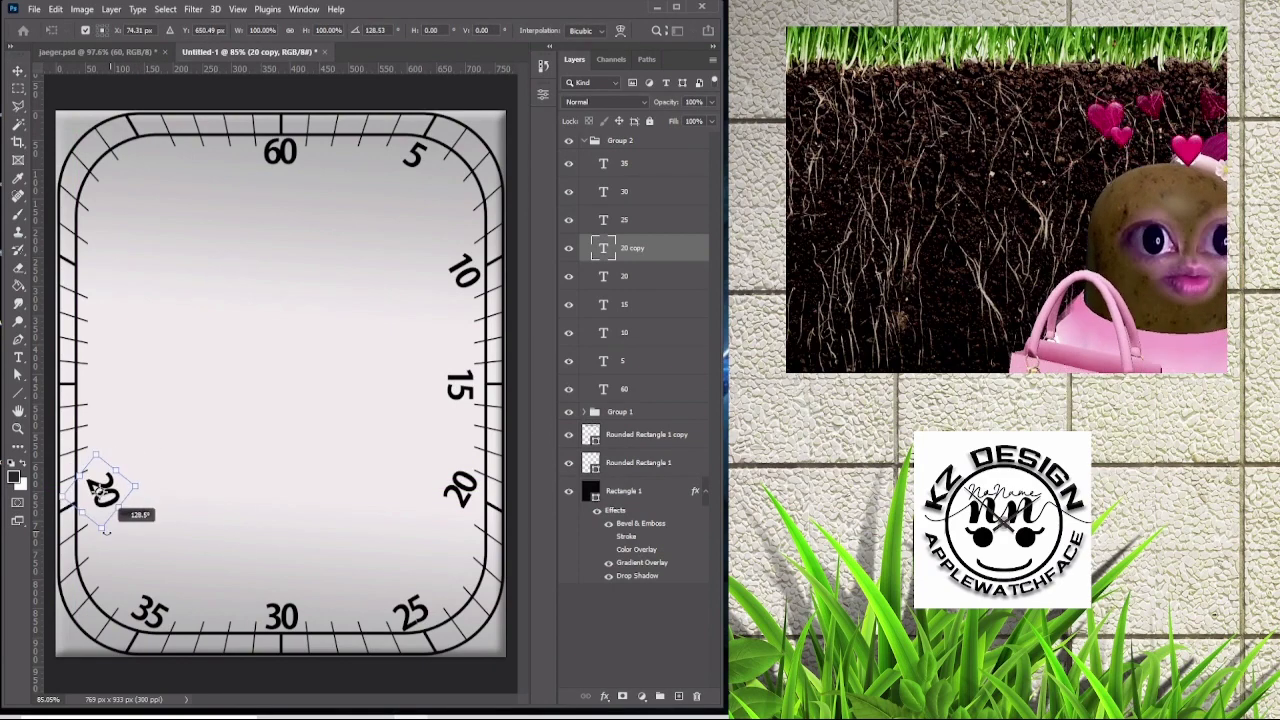
drag(352, 31, 357, 33)
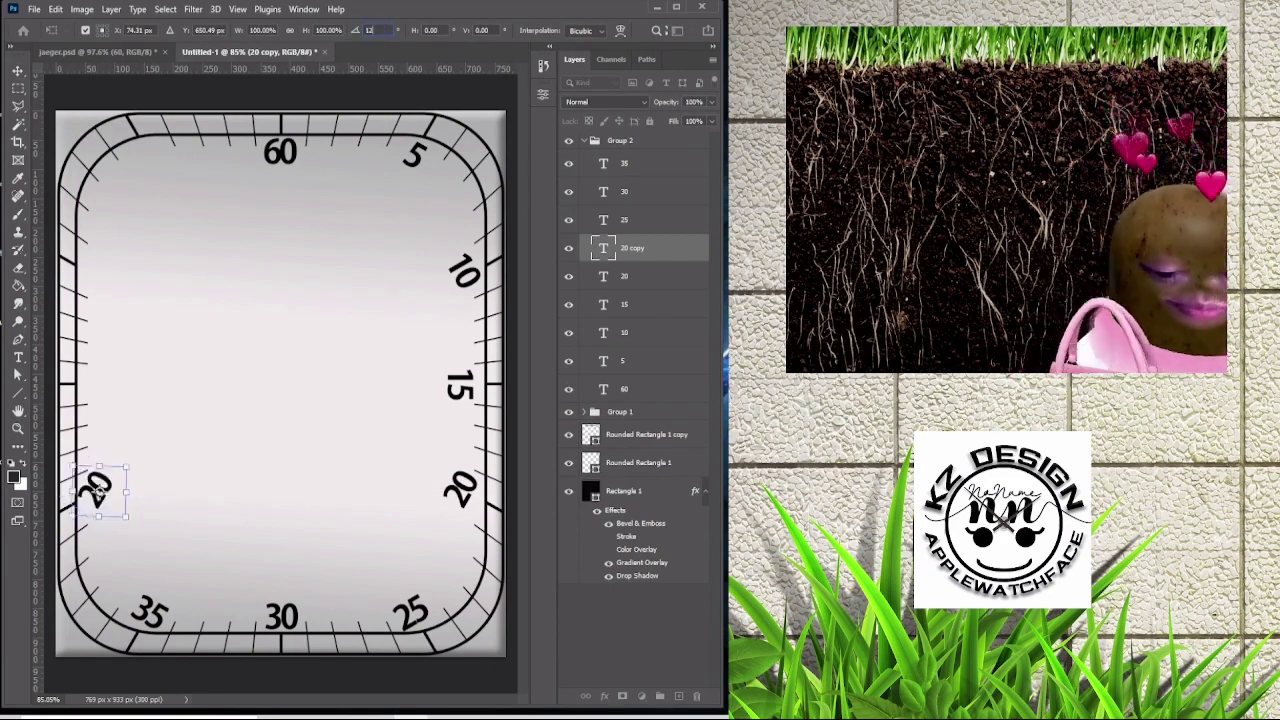
double_click(104, 500)
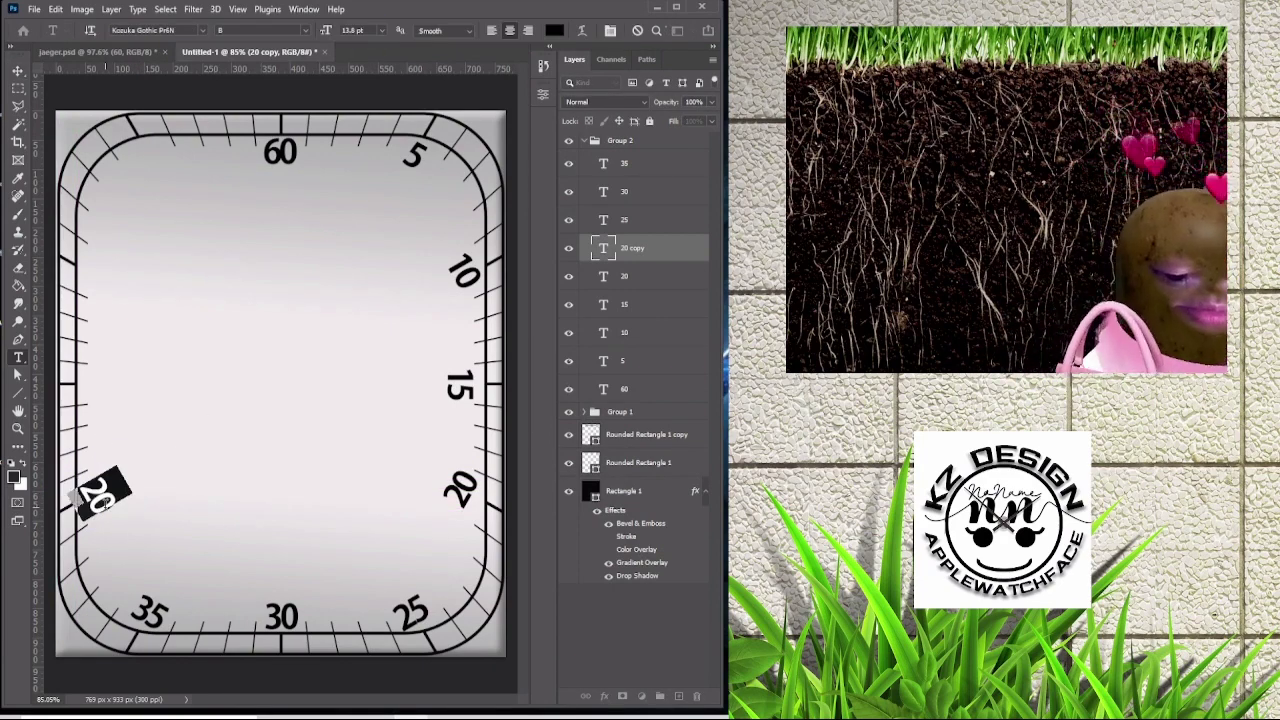
text(40)
key(ctrl+Return)
Duplicate the 40 numeral, place the copy sideways and vertically centred at the forty-five-minute mark, and change its text to 45.
key(ctrl+j)
drag(100, 497, 96, 382)
drag(122, 356, 137, 370)
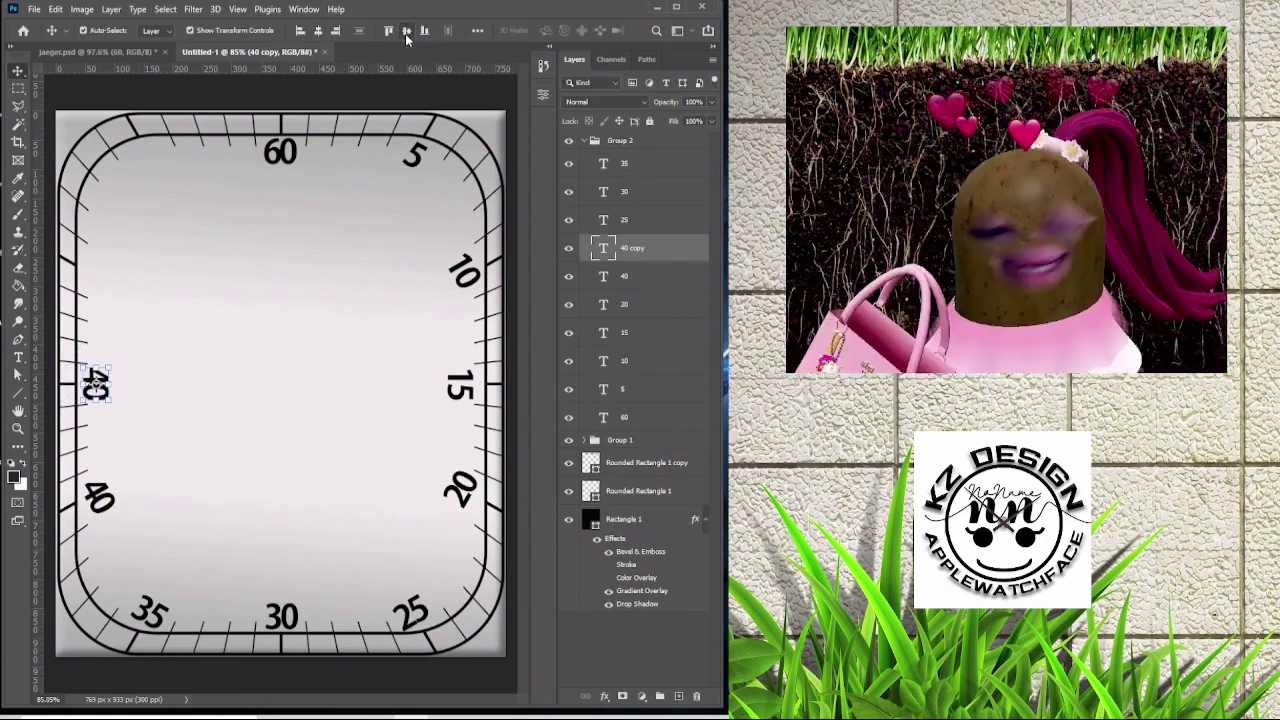
text(t45)
key(ctrl+Return)
key(v)
click(195, 337)
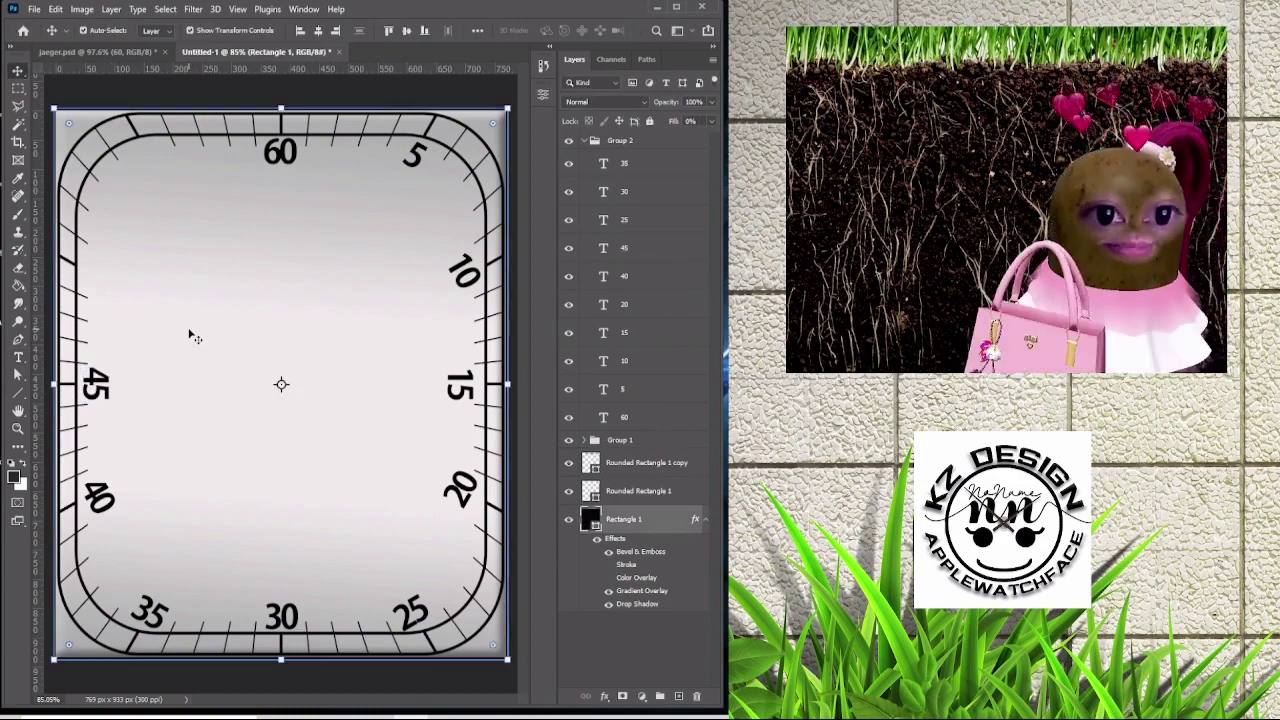
Duplicate the 45 numeral, move the copy up to the fifty-minute mark, and rotate it to follow the dial.
click(96, 384)
key(ctrl+j)
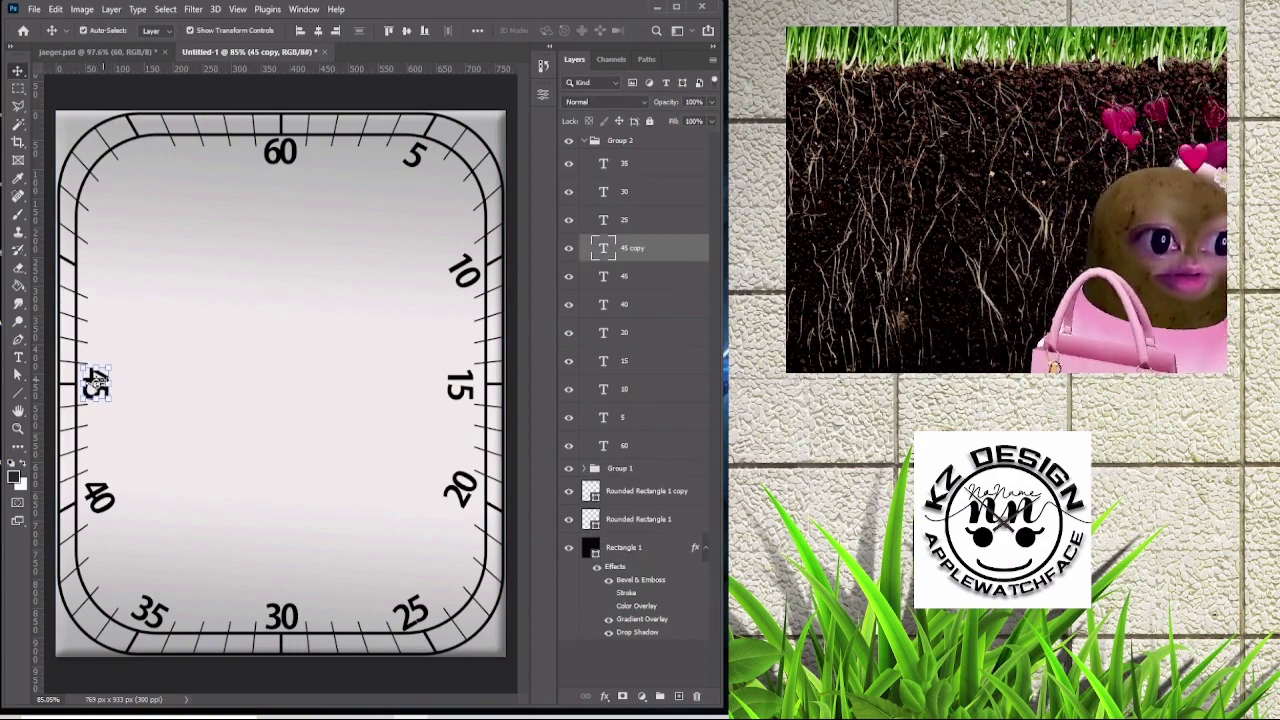
scroll(96, 384, up, 2)
key(ctrl+t)
scroll(95, 243, down, 2)
click(378, 30)
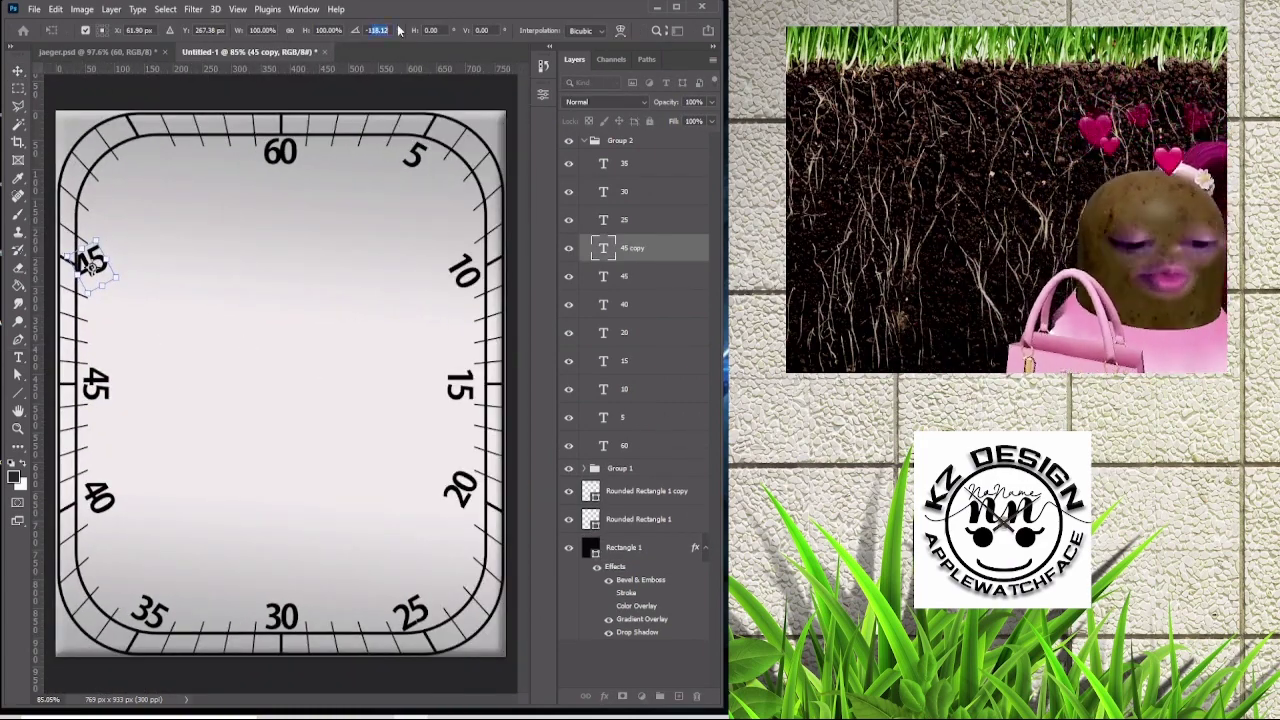
key(Return)
drag(96, 263, 100, 237)
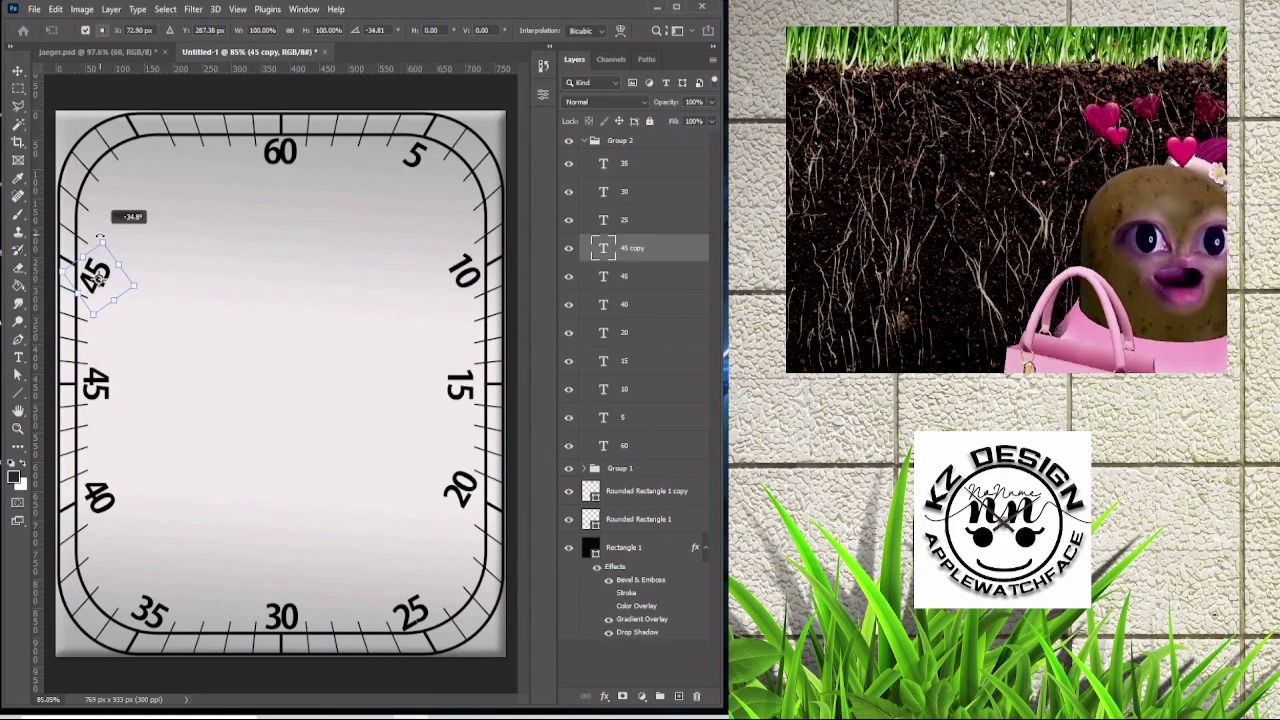
key(Return)
Copy the 60 numeral to the fifty-five-minute mark, rotate it, and change the two newest copies to read 50 and 55.
drag(280, 152, 147, 157)
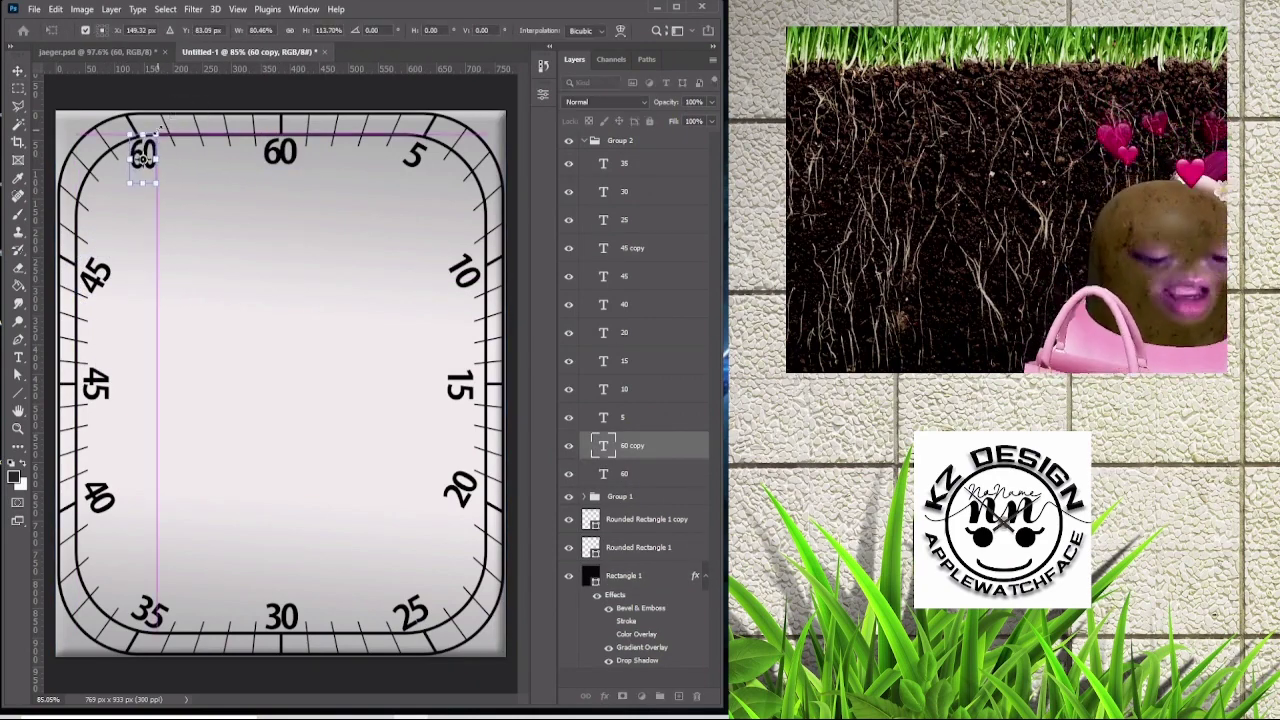
key(Return)
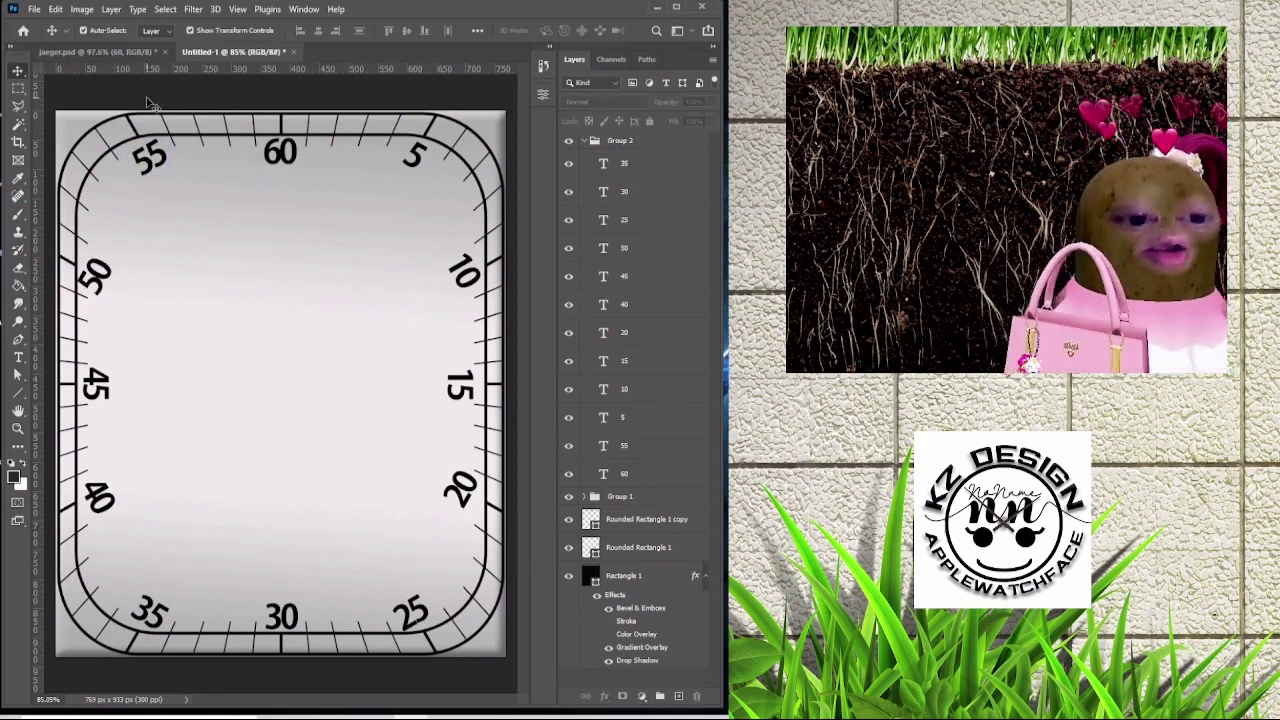
Select the 60 numeral and align it to the horizontal centre of the watch face.
shift+click(283, 160)
click(477, 30)
click(318, 30)
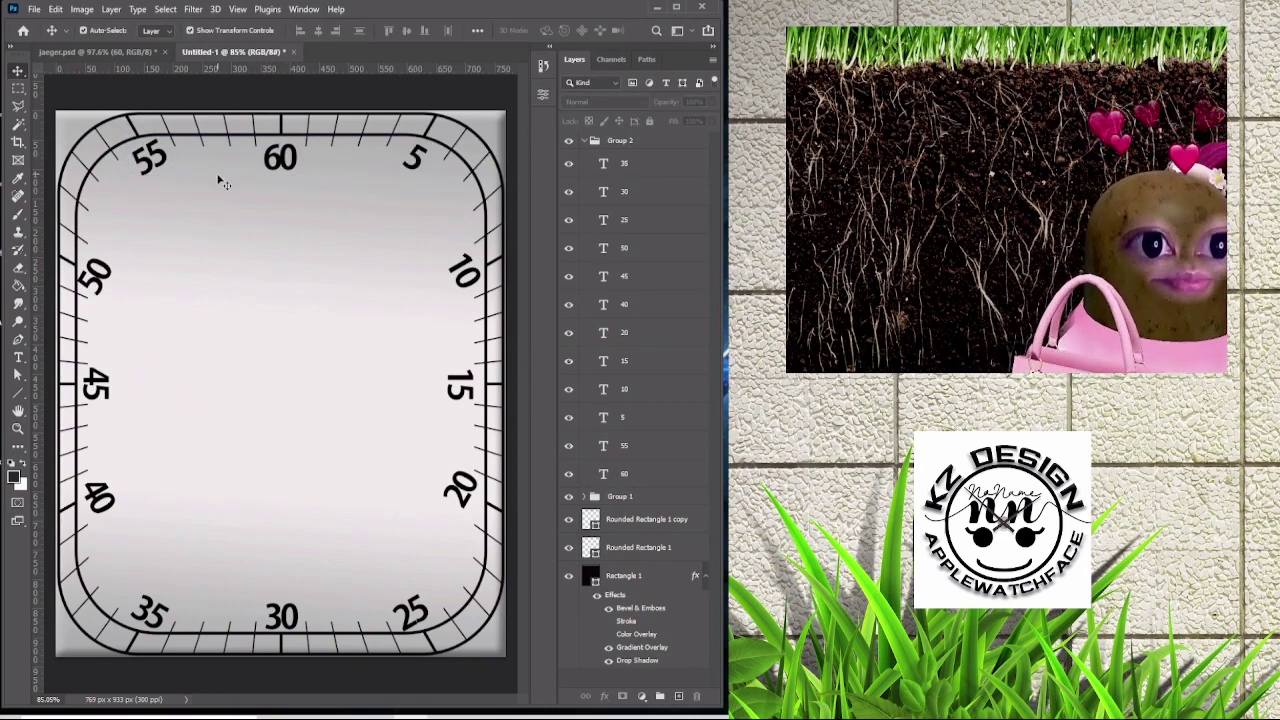
Align the 40, 45 and 50 numerals by their left edges, and do the same for the 10, 15 and 20 numerals.
drag(130, 245, 112, 502)
click(300, 31)
drag(440, 245, 485, 510)
click(300, 31)
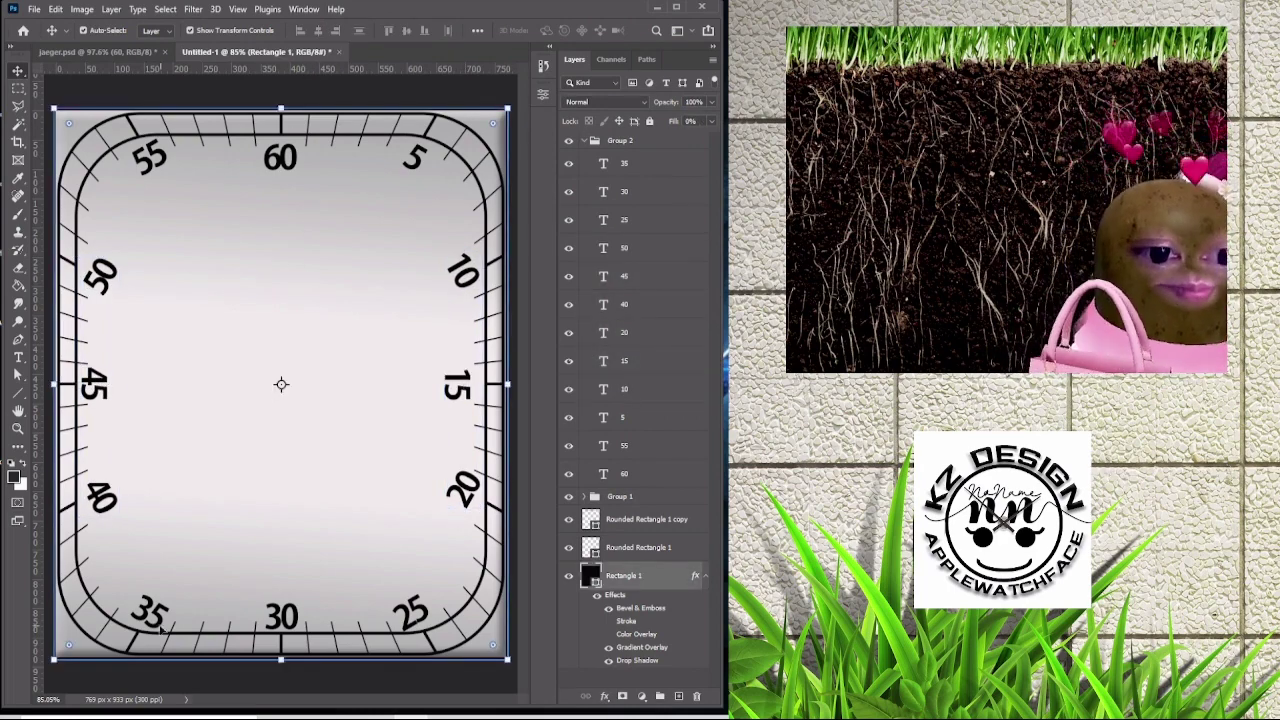
drag(120, 585, 440, 635)
click(380, 306)
Draw a narrow vertical black rectangle just below the 60 numeral and put it in its own group.
key(ctrl+Tab)
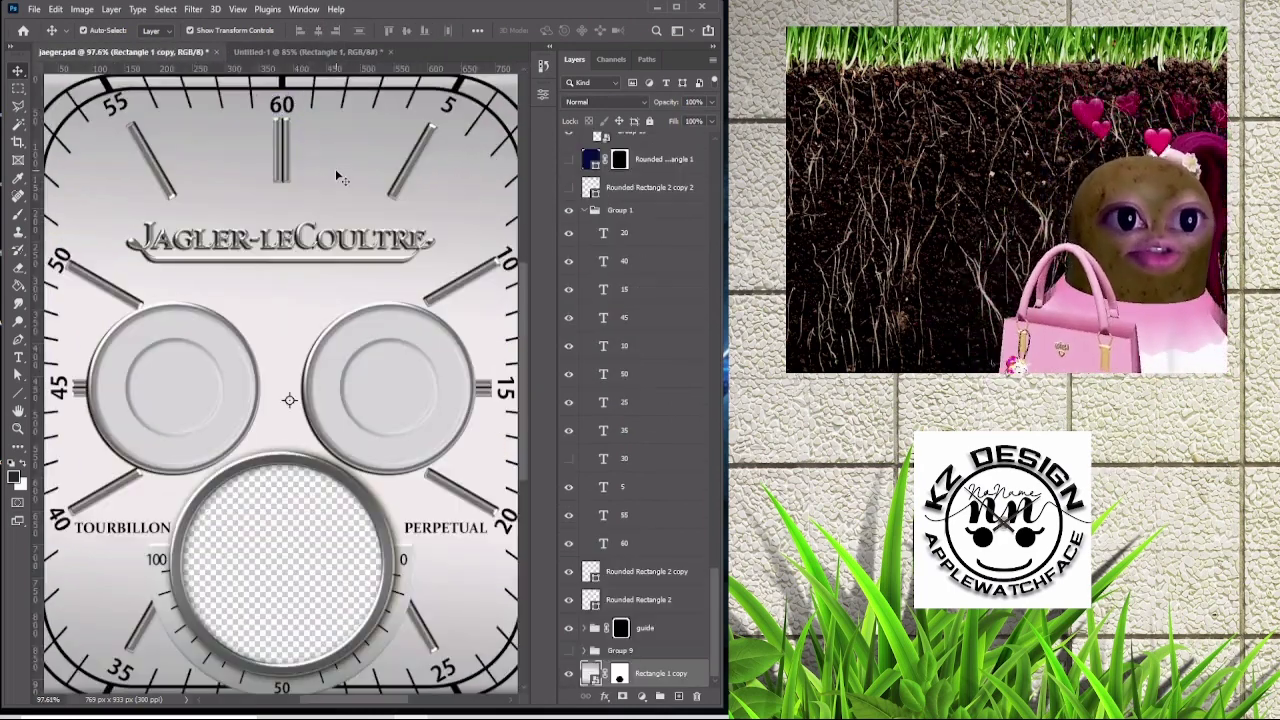
key(ctrl+Tab)
key(ctrl+0)
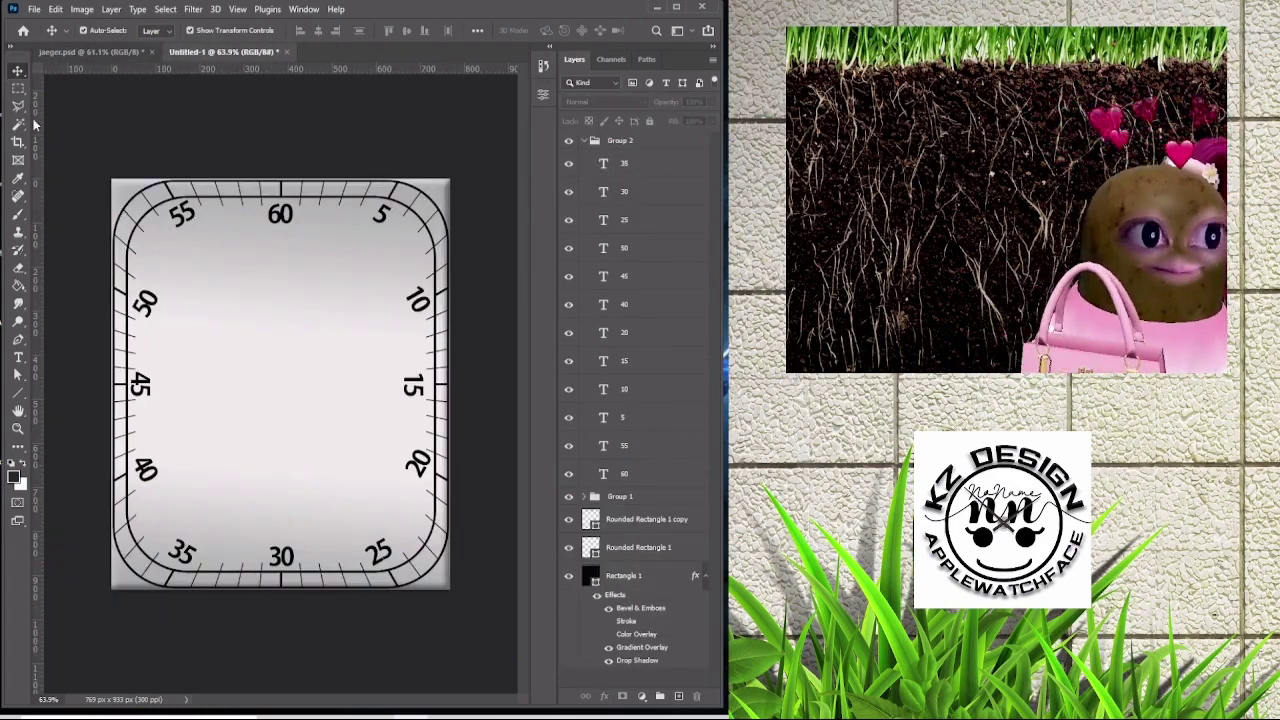
key(ctrl+shift+alt+n)
right_click(17, 393)
click(60, 391)
drag(275, 230, 282, 277)
click(384, 251)
click(360, 330)
key(v)
click(655, 148)
key(ctrl+g)
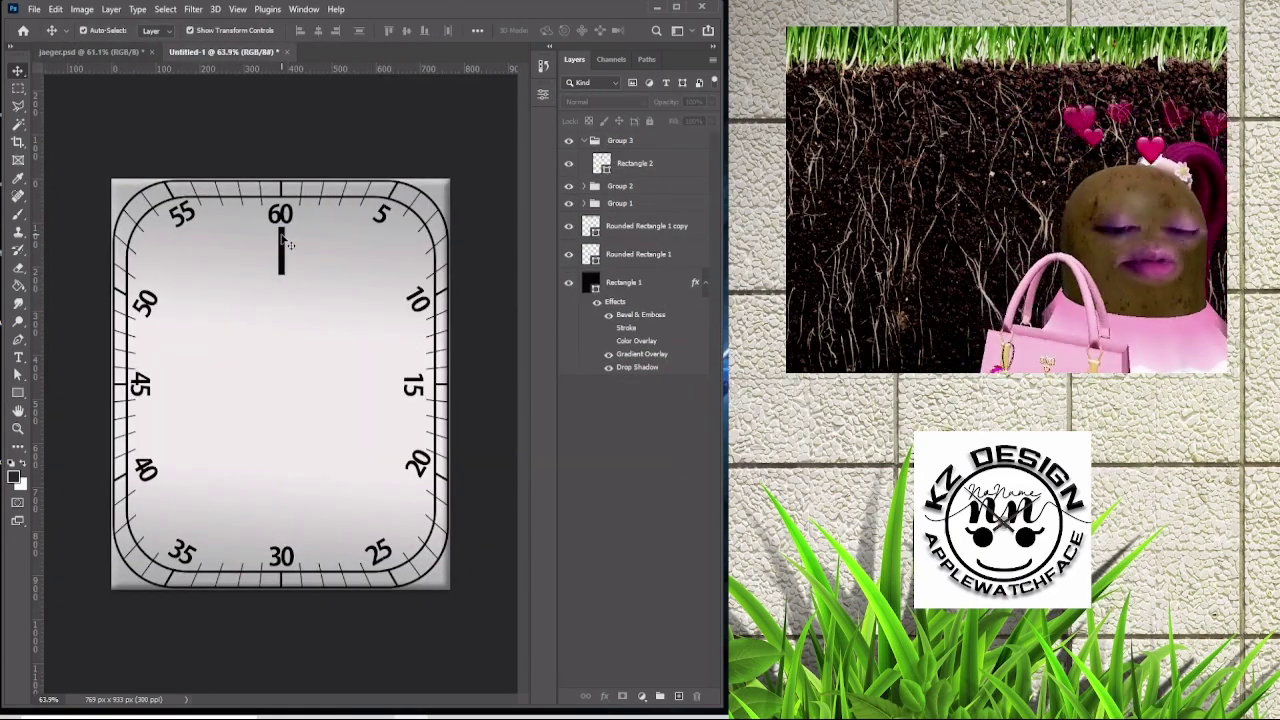
Copy the layer style from the Rectangle 1 copy 2 marker inside jaeger.psd's smart object and paste it onto the new rectangle.
click(98, 52)
double_click(590, 240)
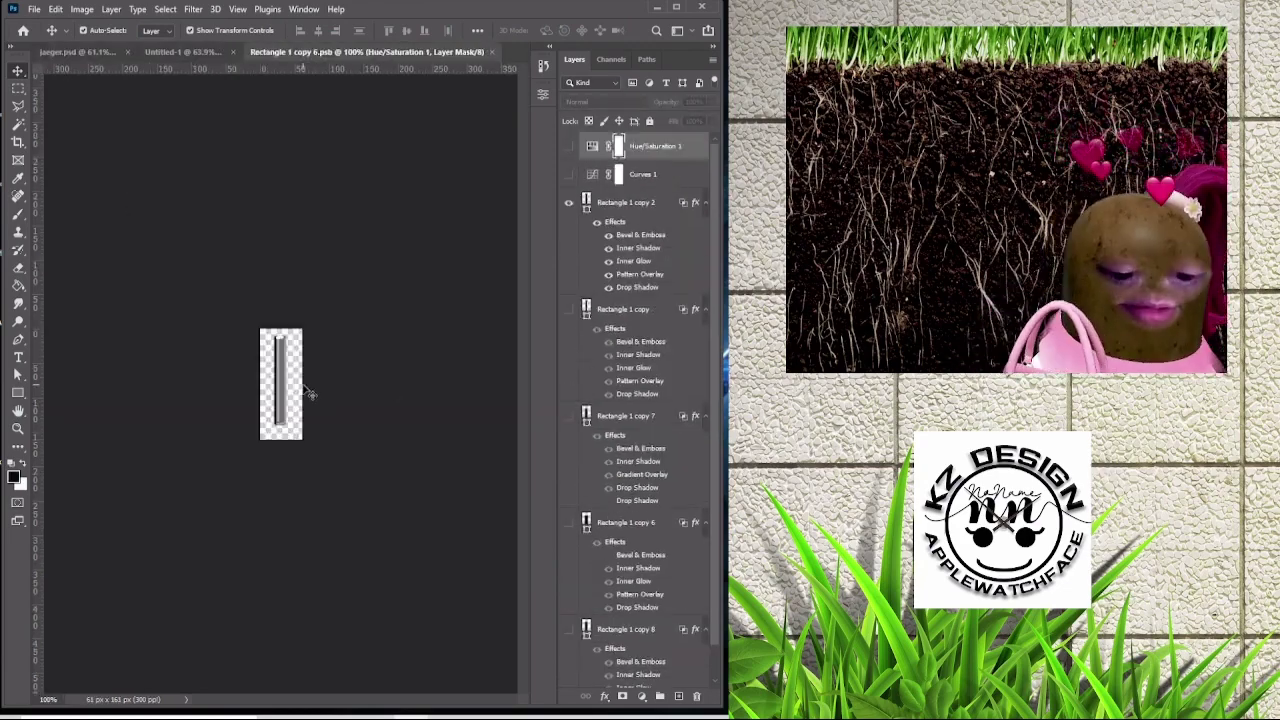
right_click(673, 205)
click(708, 447)
click(200, 52)
right_click(673, 163)
click(700, 251)
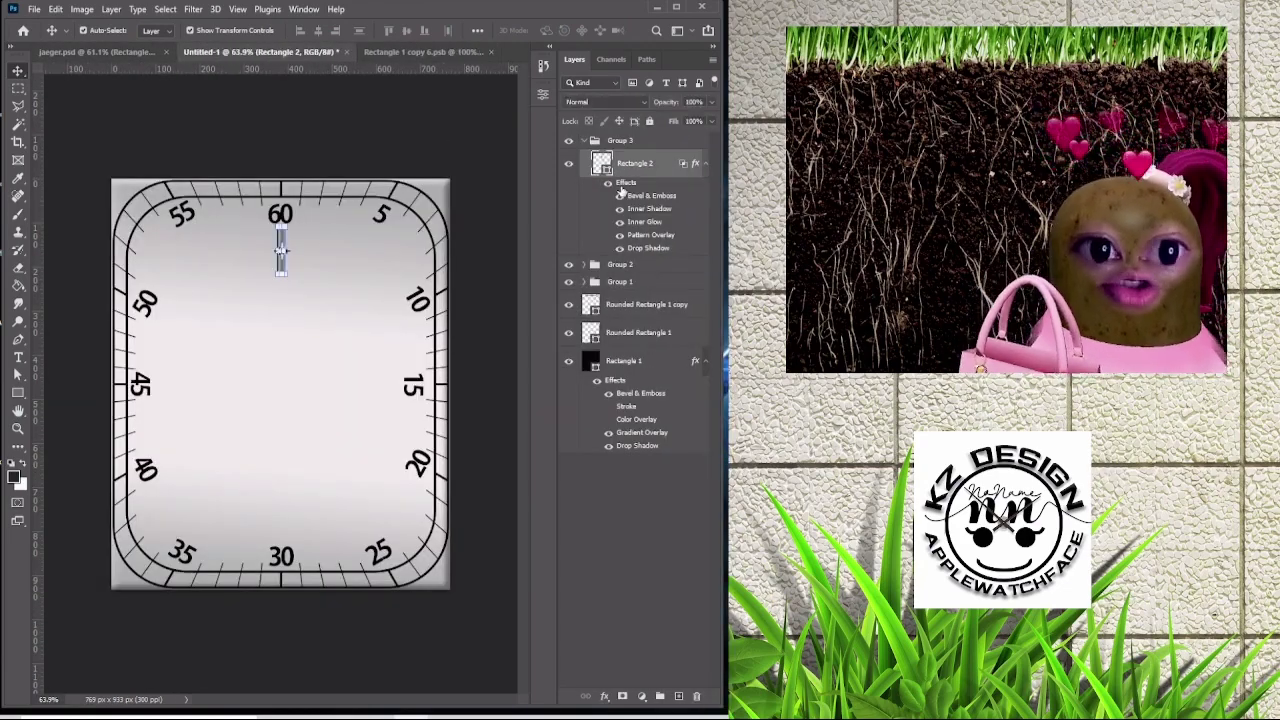
Review the rectangle's Bevel & Emboss, Inner Shadow, Inner Glow, Pattern Overlay and Drop Shadow settings.
double_click(640, 197)
click(210, 318)
click(205, 336)
click(210, 354)
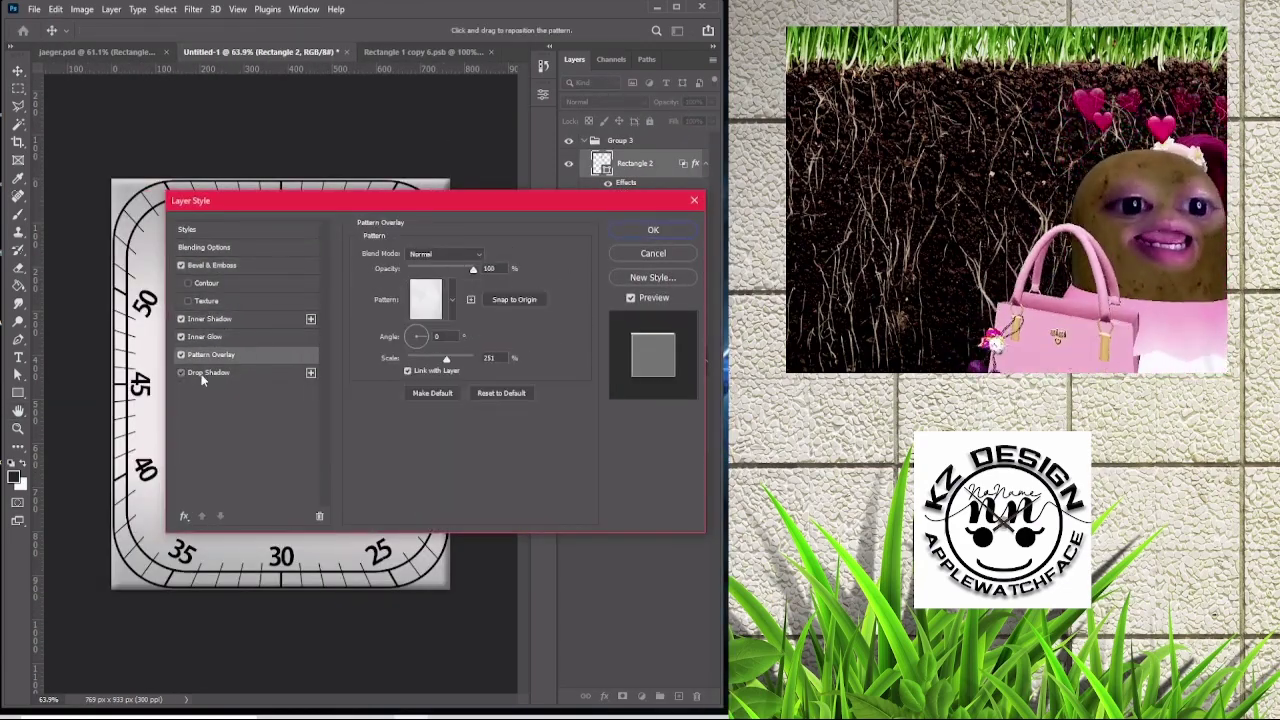
click(208, 372)
key(Return)
Enlarge the hour marker below the 60 numeral to about 120% and convert it to a smart object.
scroll(316, 200, up, 3)
click(98, 52)
click(270, 52)
drag(281, 238, 282, 257)
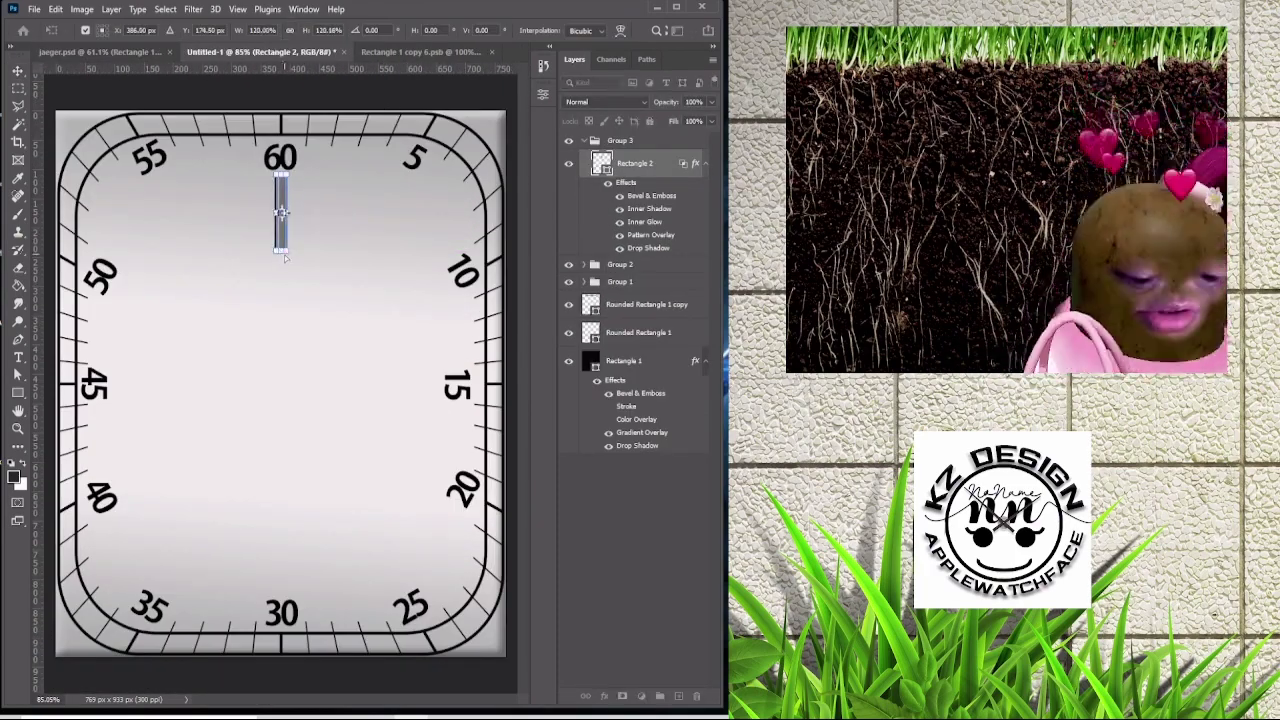
key(Return)
right_click(650, 163)
click(690, 325)
Duplicate the marker, rotate the copy 30 degrees, and position it on the five-minute line below the 5 numeral.
key(ctrl+j)
drag(282, 207, 402, 205)
click(369, 37)
text(30)
key(Return)
key(Return)
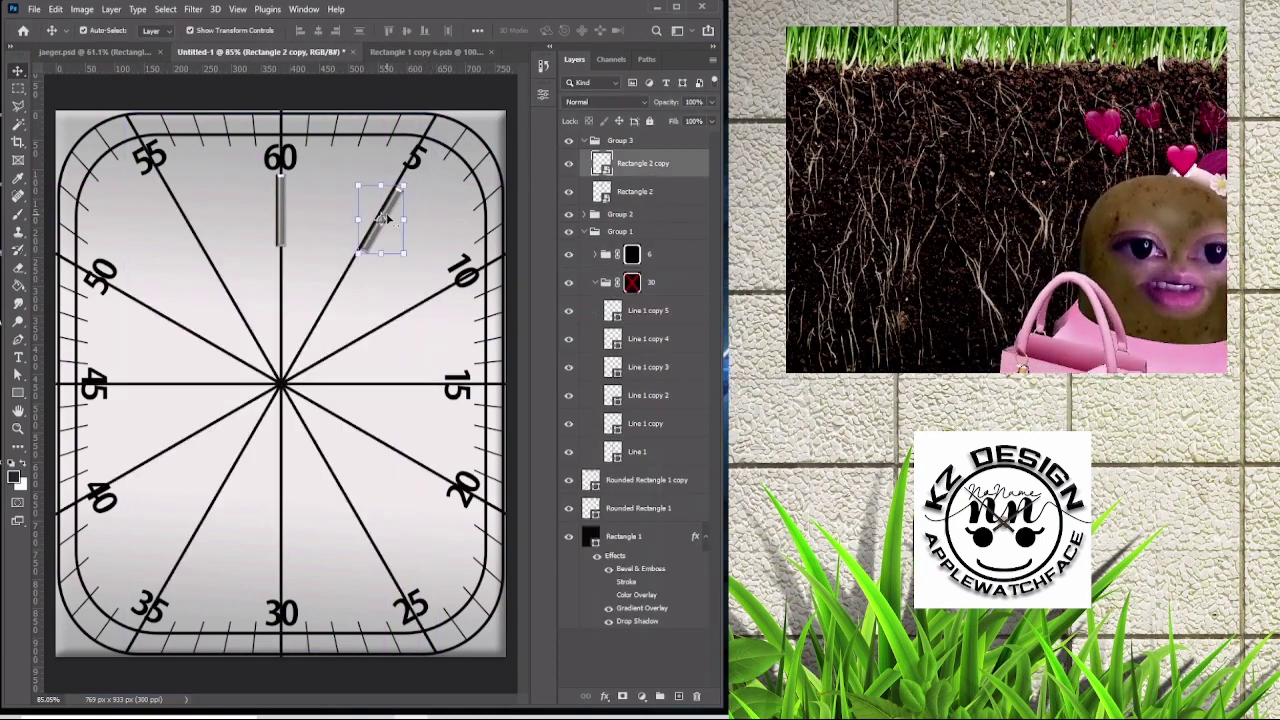
click(412, 158)
click(380, 230)
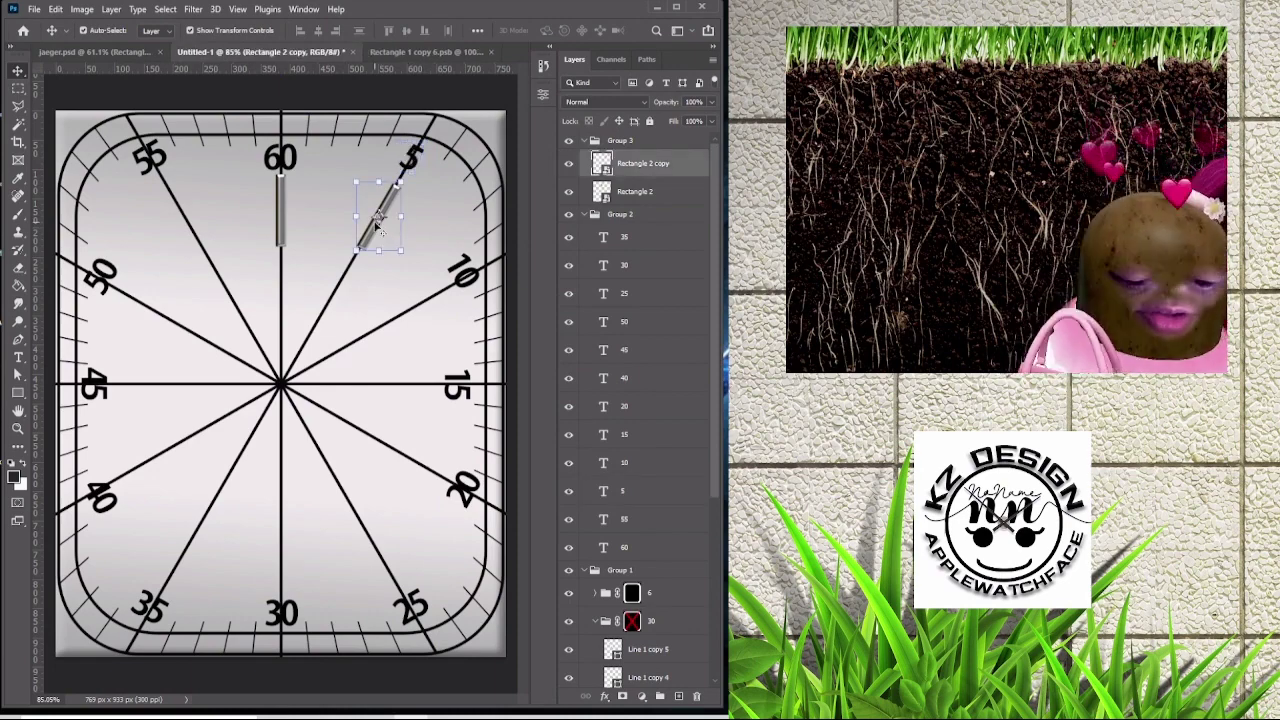
Copy the marker to the ten-minute line and rotate it to follow the line.
drag(430, 262, 430, 265)
key(ctrl+t)
drag(365, 30, 373, 37)
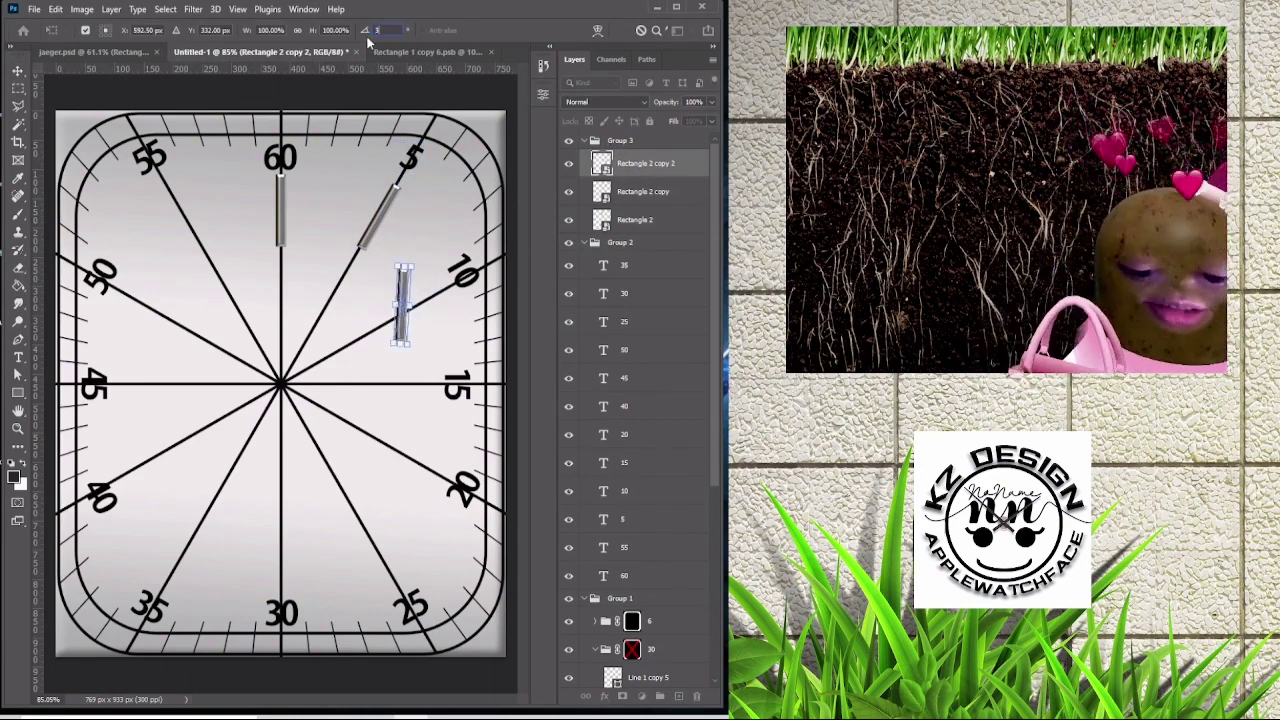
key(Return)
Copy the marker to the fifteen-minute line at 90 degrees, and shift the 15 numeral and its marker outward.
drag(428, 296, 400, 372)
key(ctrl+j)
key(ctrl+t)
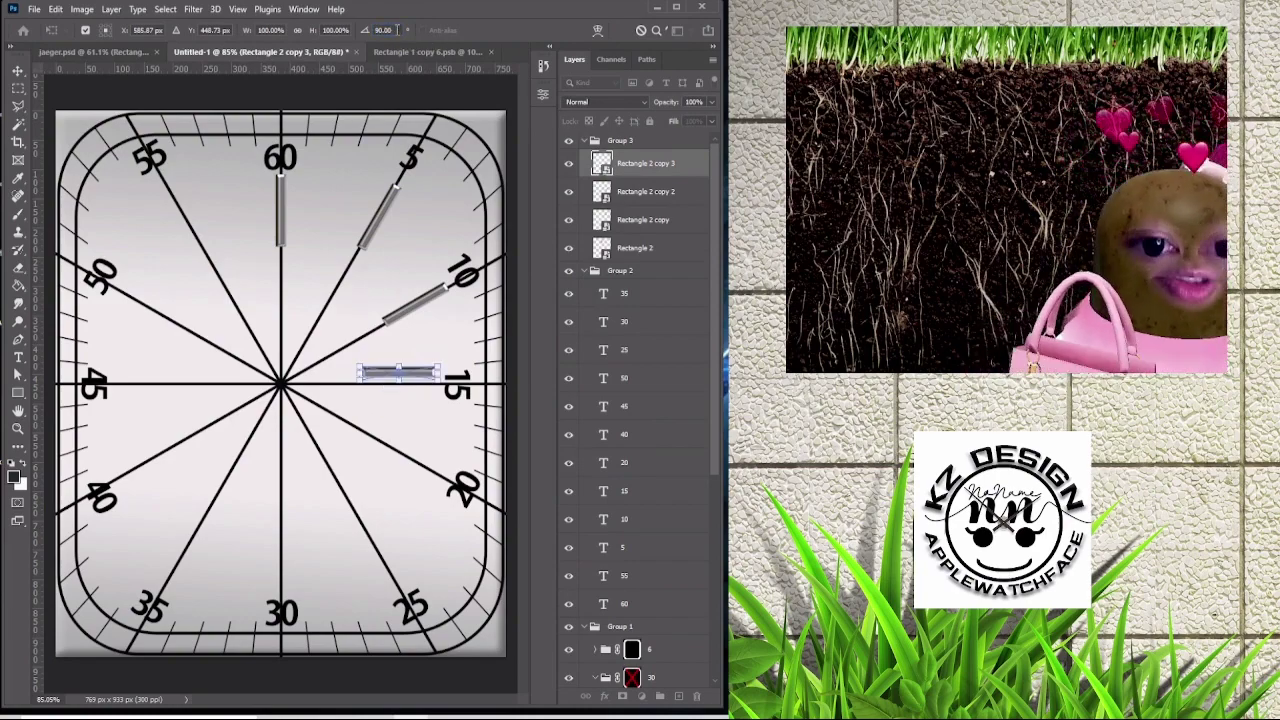
key(shift+Down)
key(shift+Down)
click(366, 118)
click(462, 392)
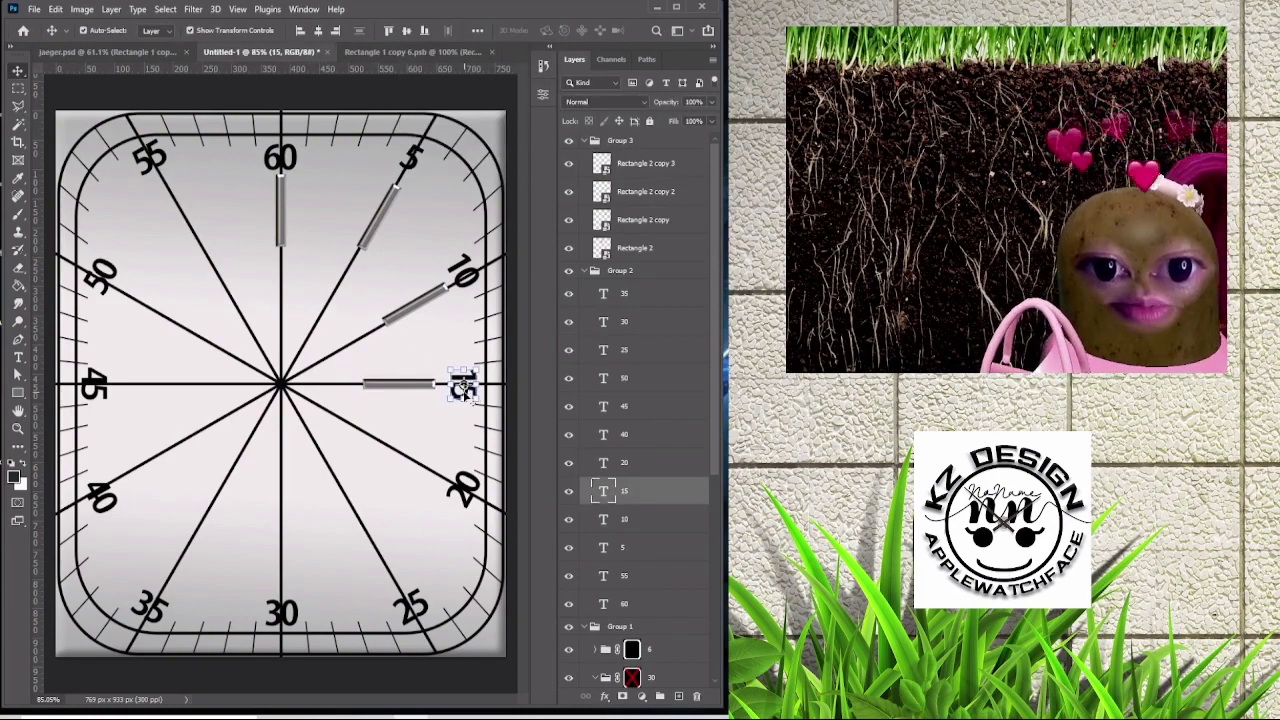
click(412, 388)
key(shift+Right)
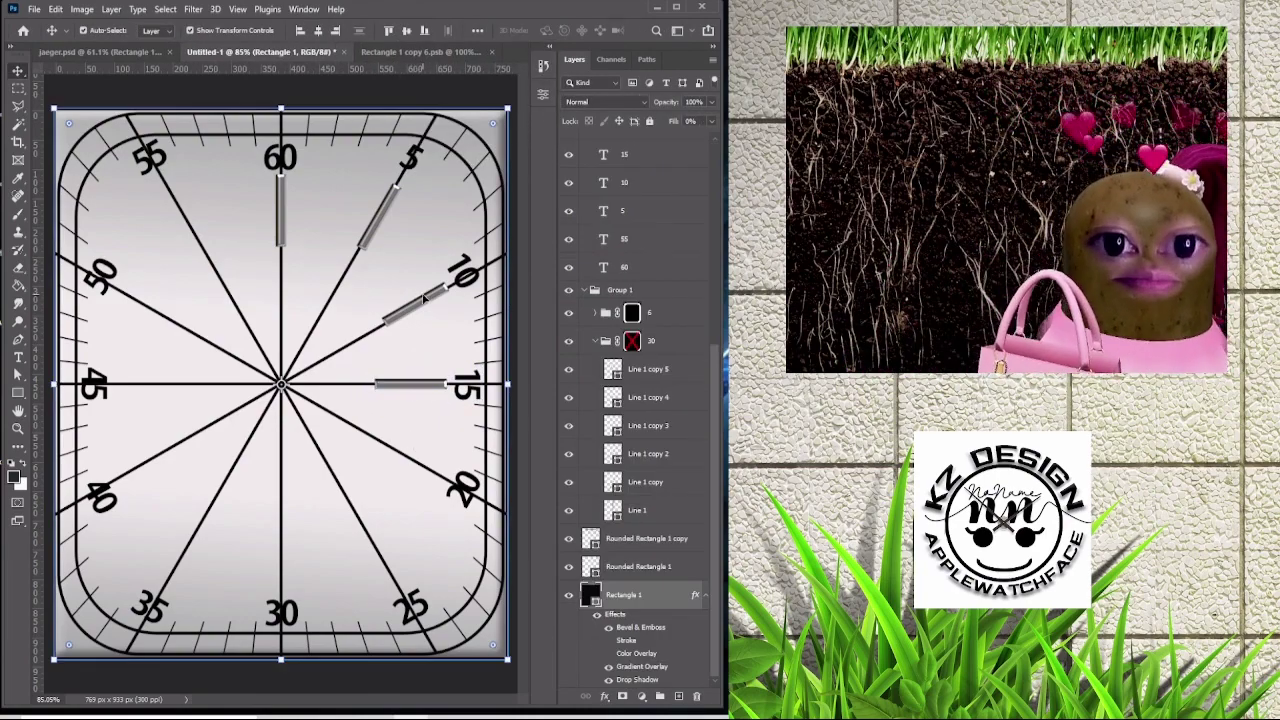
Move the fifteen-minute marker to the twenty-minute line at 120 degrees, and copy the ten-minute marker into its place.
key(ctrl+t)
drag(410, 385, 414, 455)
key(Return)
scroll(400, 440, up, 1)
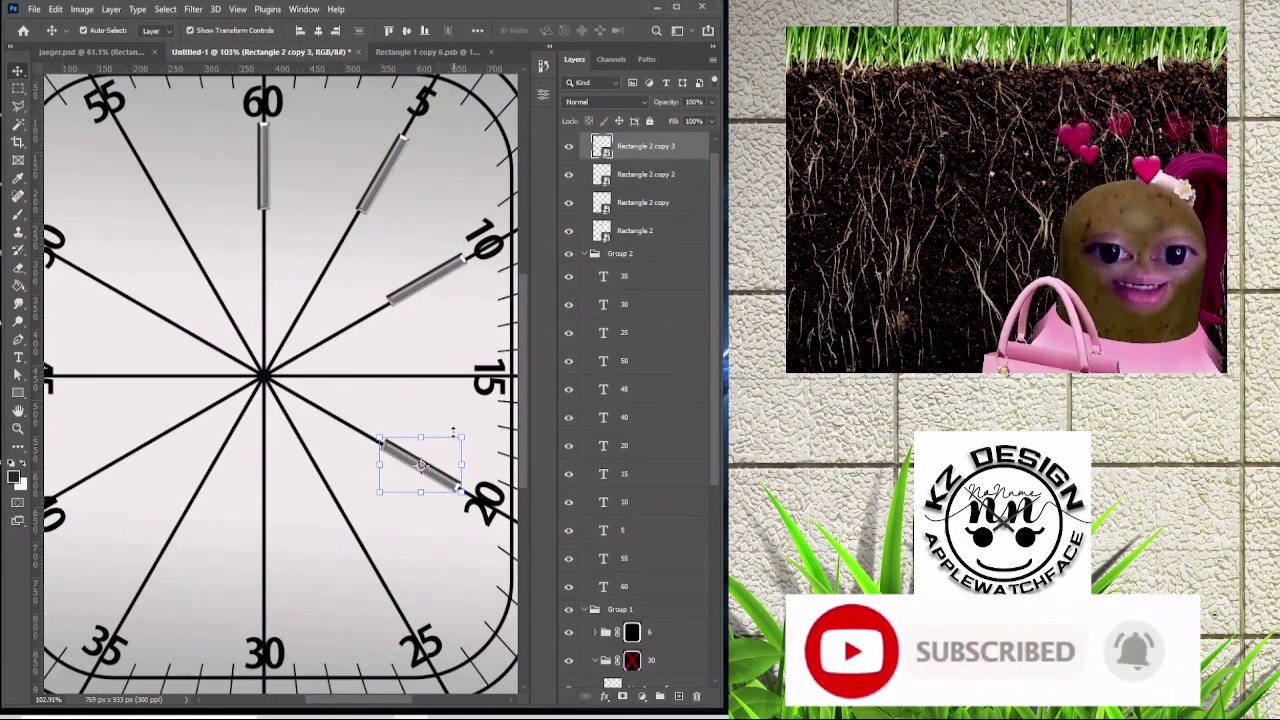
click(438, 285)
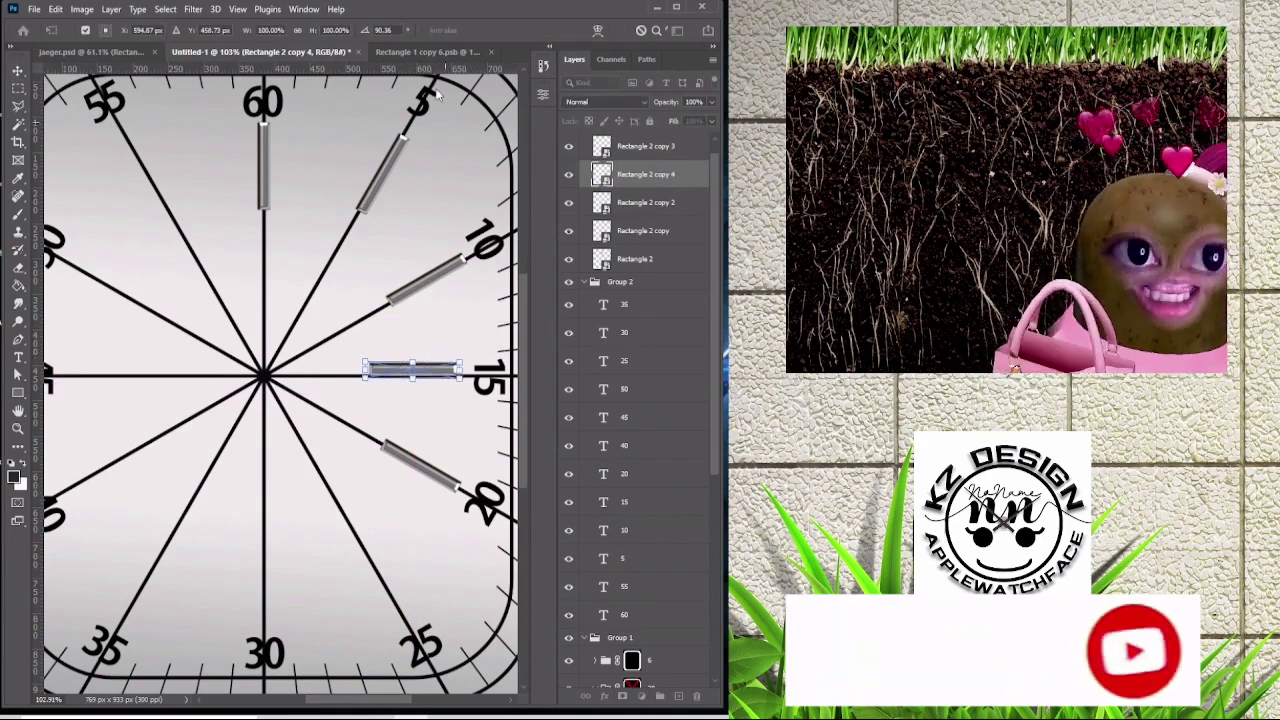
Copy the twenty-minute marker to the thirty-minute line, rotate it upright, and centre it above the 30 numeral.
scroll(420, 380, down, 1)
click(420, 400)
key(ctrl+alt+t)
drag(420, 400, 405, 457)
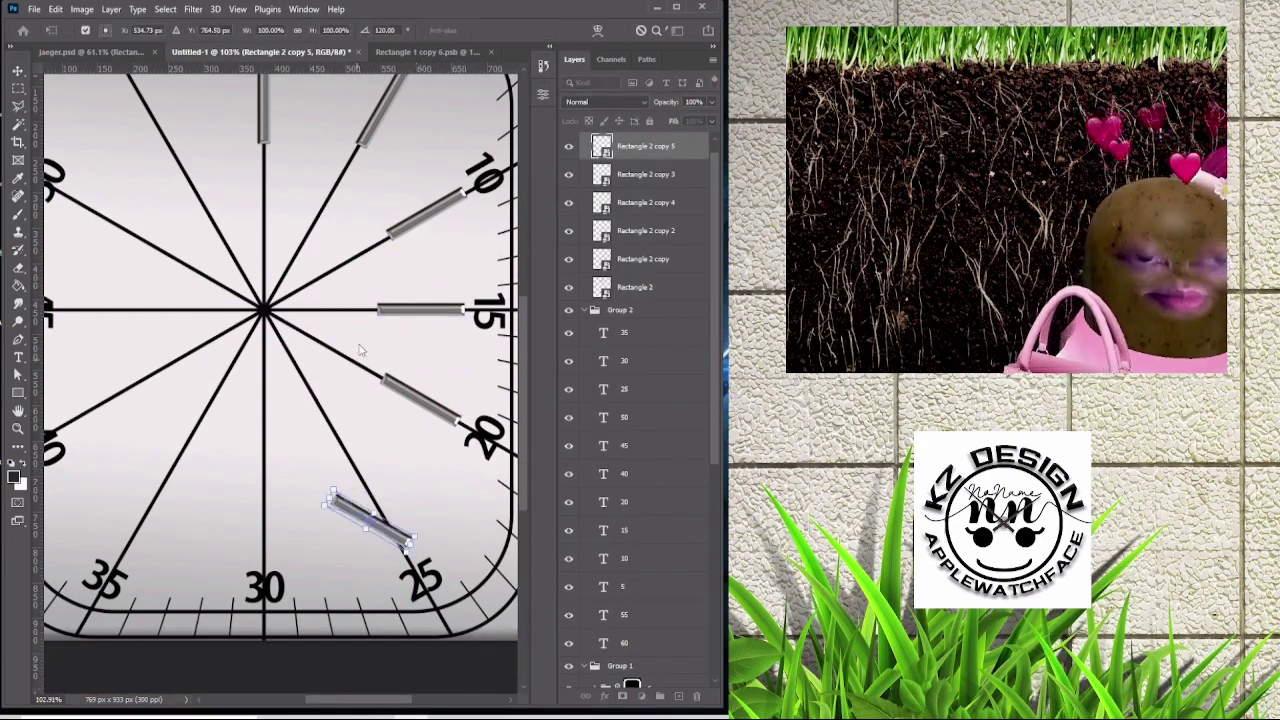
key(Return)
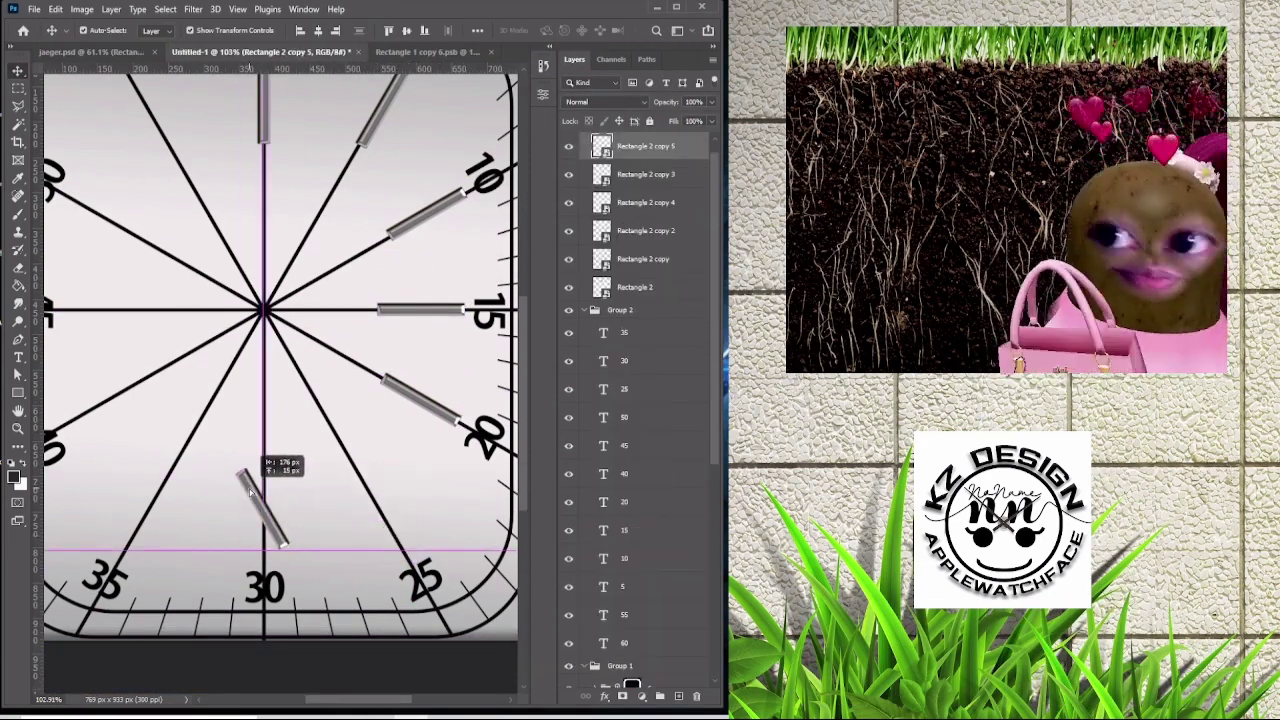
key(ctrl+t)
drag(240, 468, 268, 453)
key(Return)
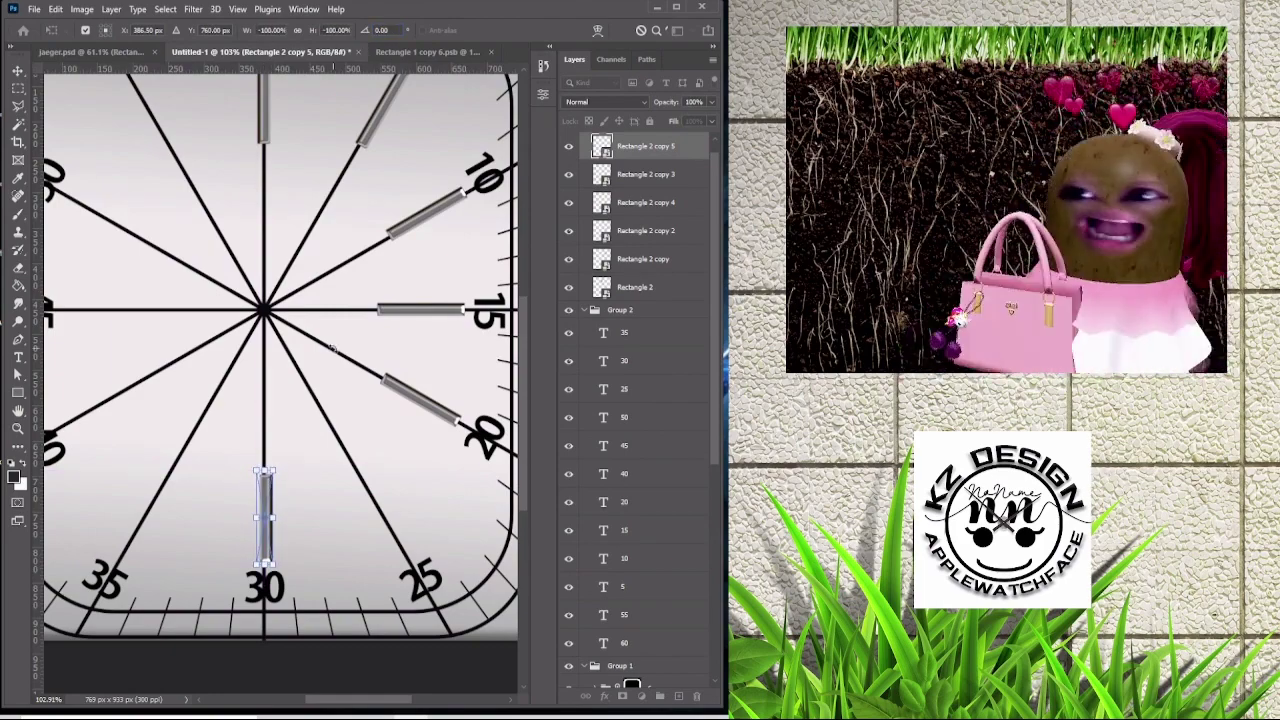
key(Return)
Copy the thirty-minute marker to the twenty-five-minute line and rotate it to follow the line.
key(ctrl+t)
drag(300, 520, 406, 50)
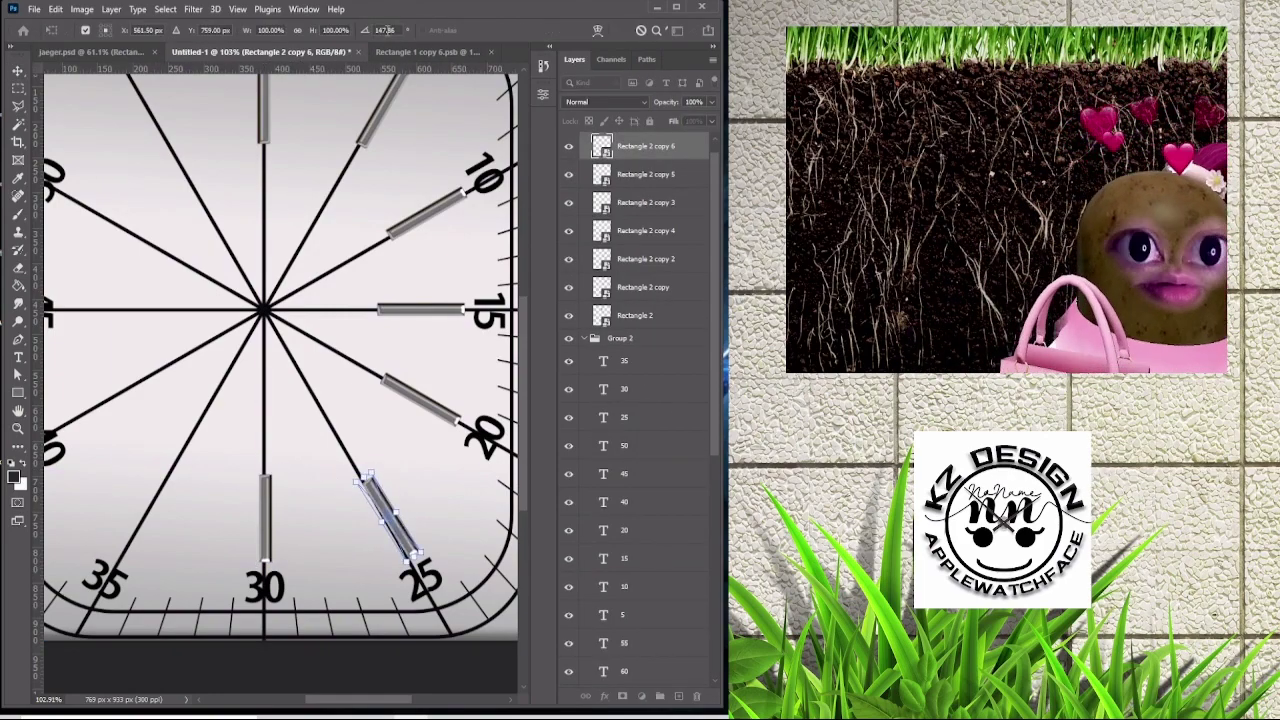
key(Return)
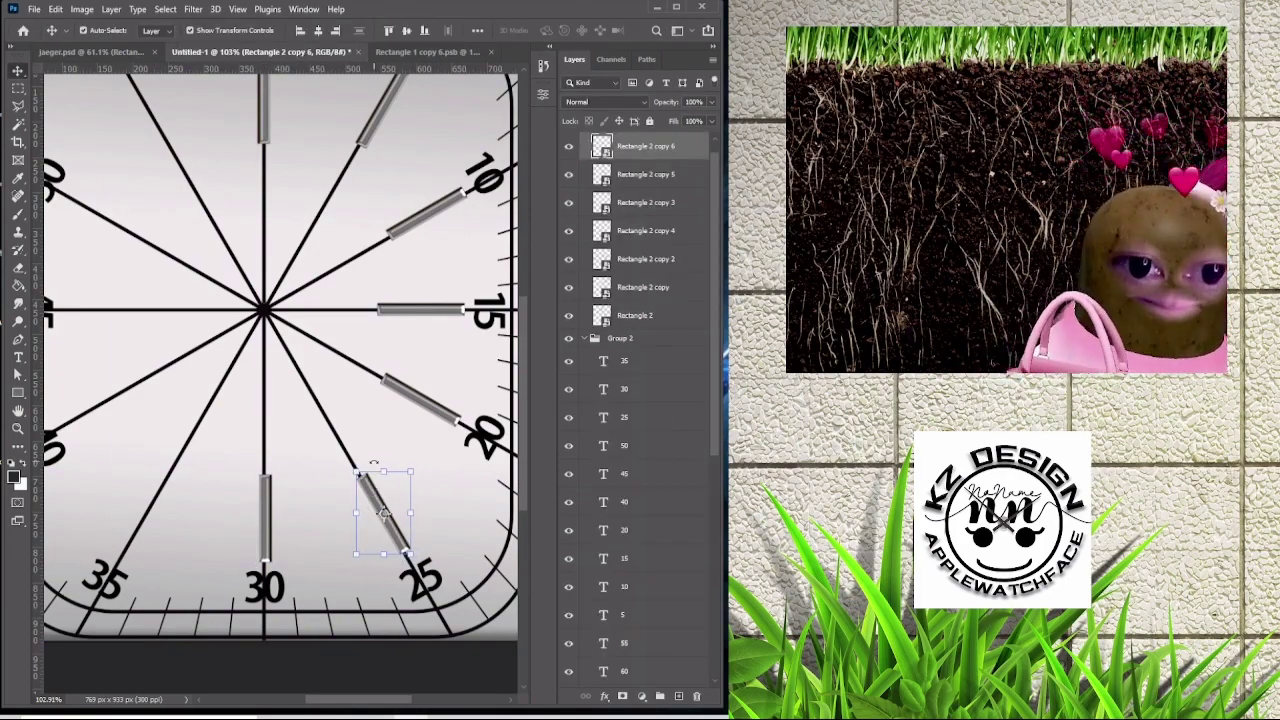
Copy the twenty-five-minute marker to the thirty-five-minute line and rotate it to -150 degrees.
key(ctrl+0)
drag(374, 536, 180, 548)
key(ctrl+t)
drag(205, 500, 215, 510)
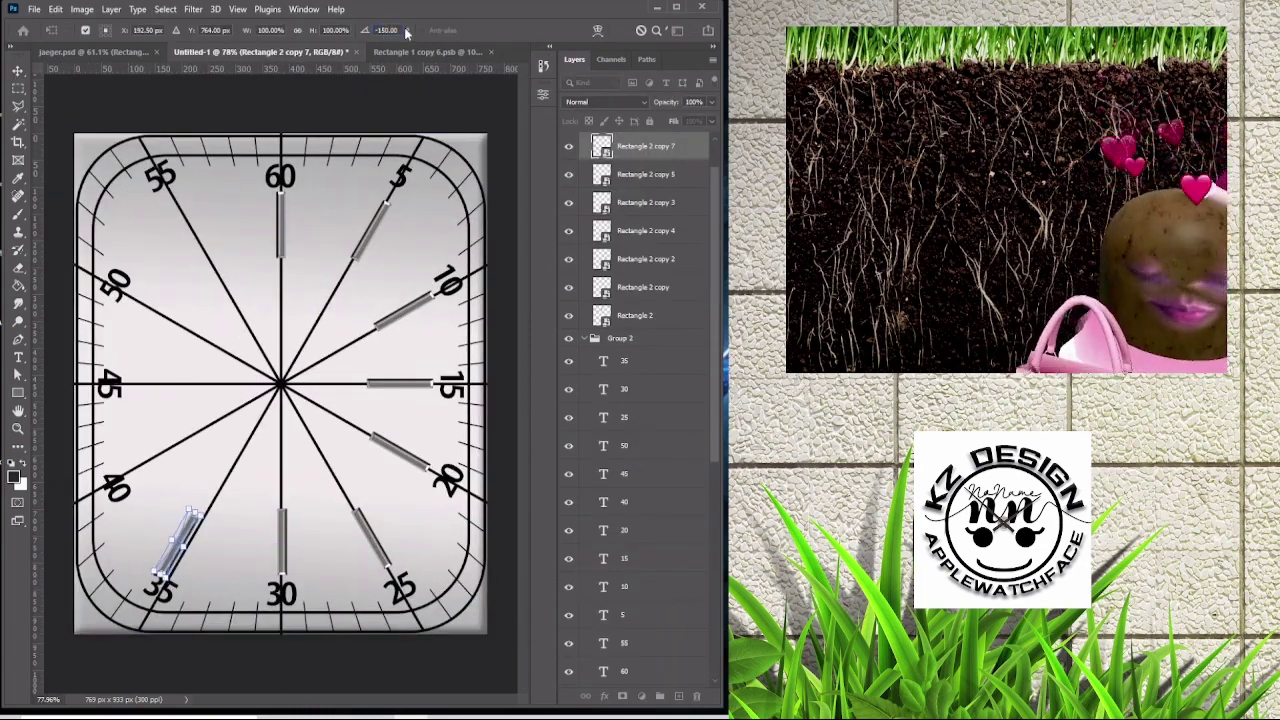
key(Return)
Copy the fifteen-minute marker across to the forty-five-minute line, and place another angled copy on the forty-minute line.
drag(410, 384, 390, 390)
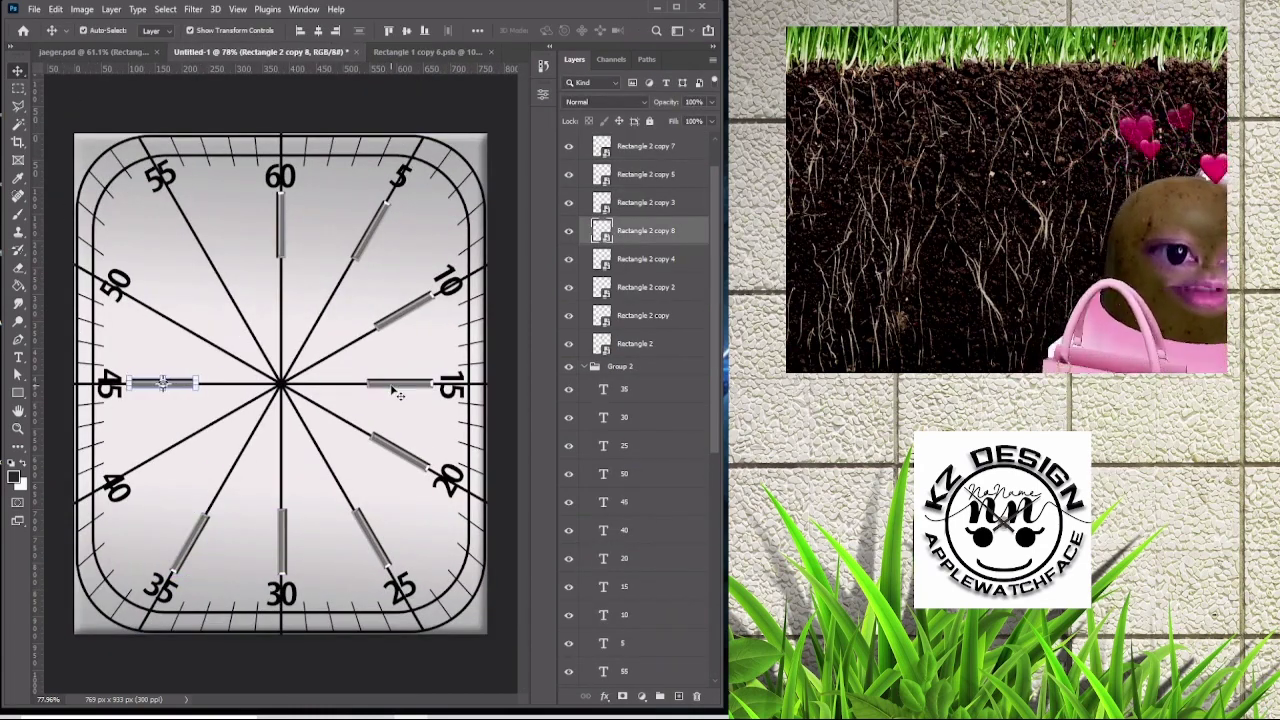
key(ctrl+t)
click(383, 31)
Copy the forty-minute marker up to the fifty-minute line and rotate it to 120 degrees.
drag(177, 452, 170, 305)
key(ctrl+t)
click(380, 31)
text(120)
key(Return)
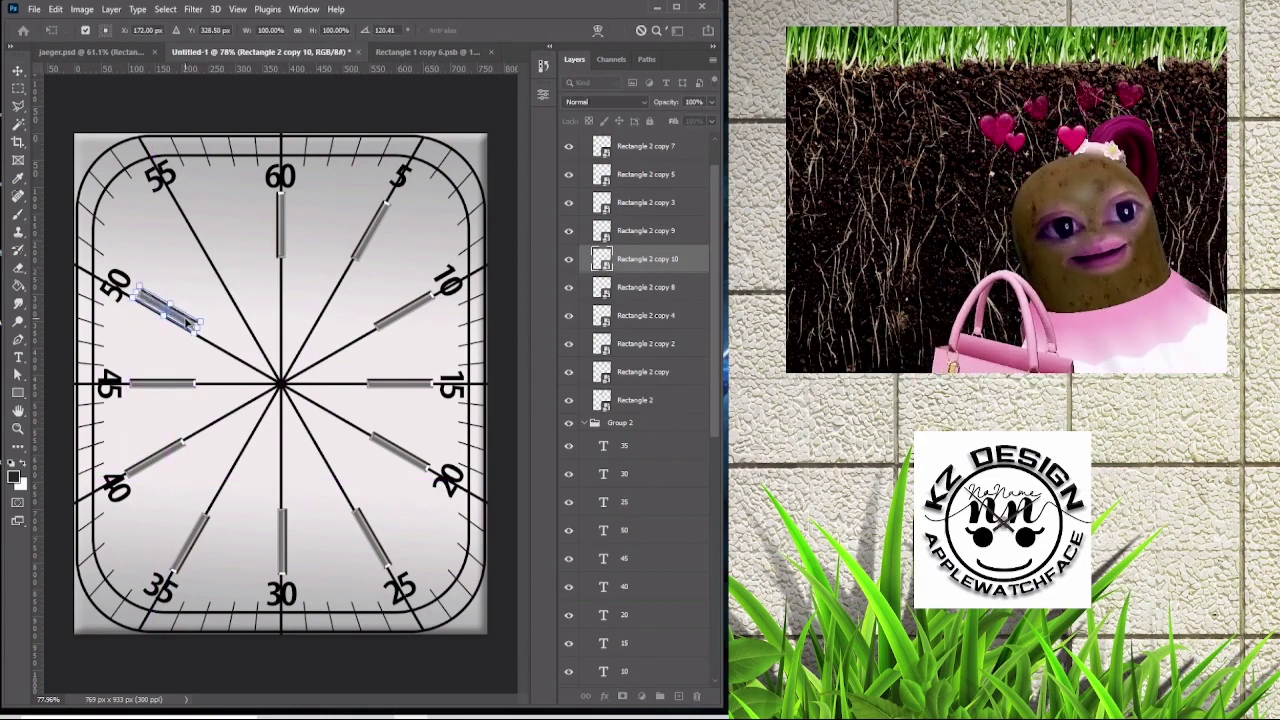
Copy the sixty-minute marker to the fifty-five-minute position, rotate it -30 degrees, and set it on the line.
click(280, 230)
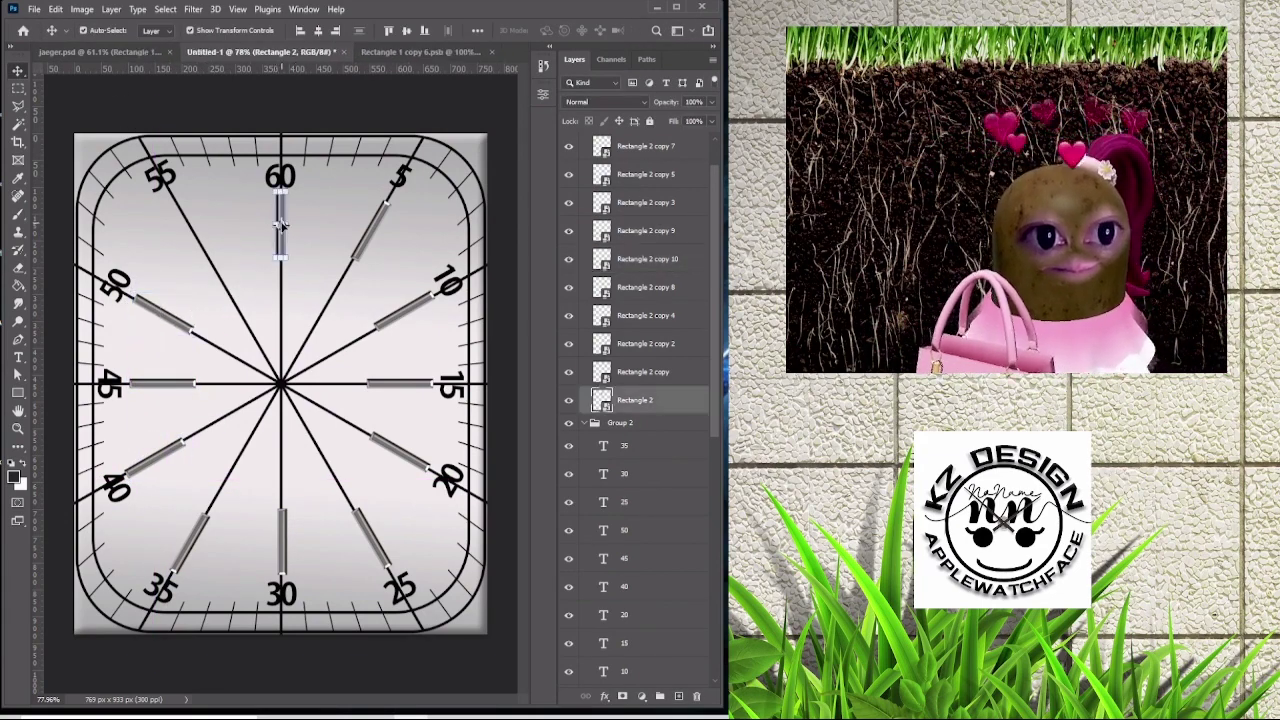
drag(207, 230, 207, 228)
key(ctrl+t)
click(385, 30)
text(-30)
key(Return)
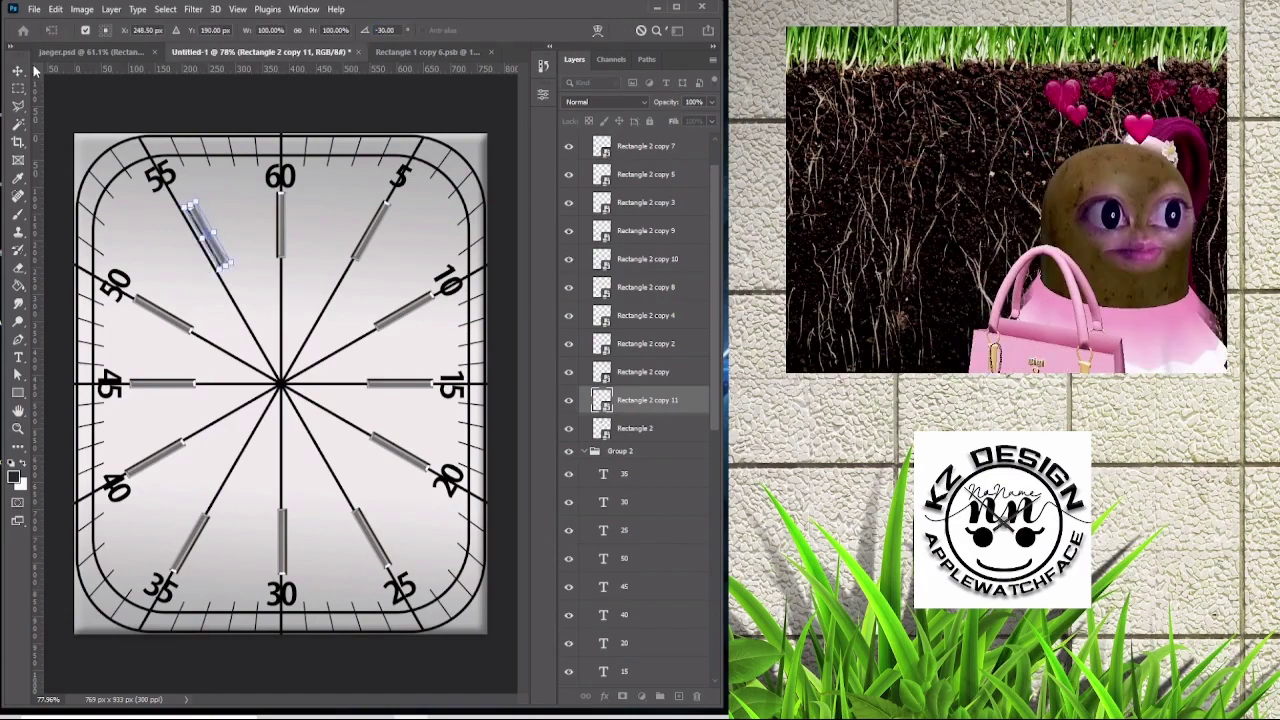
click(477, 30)
click(218, 248)
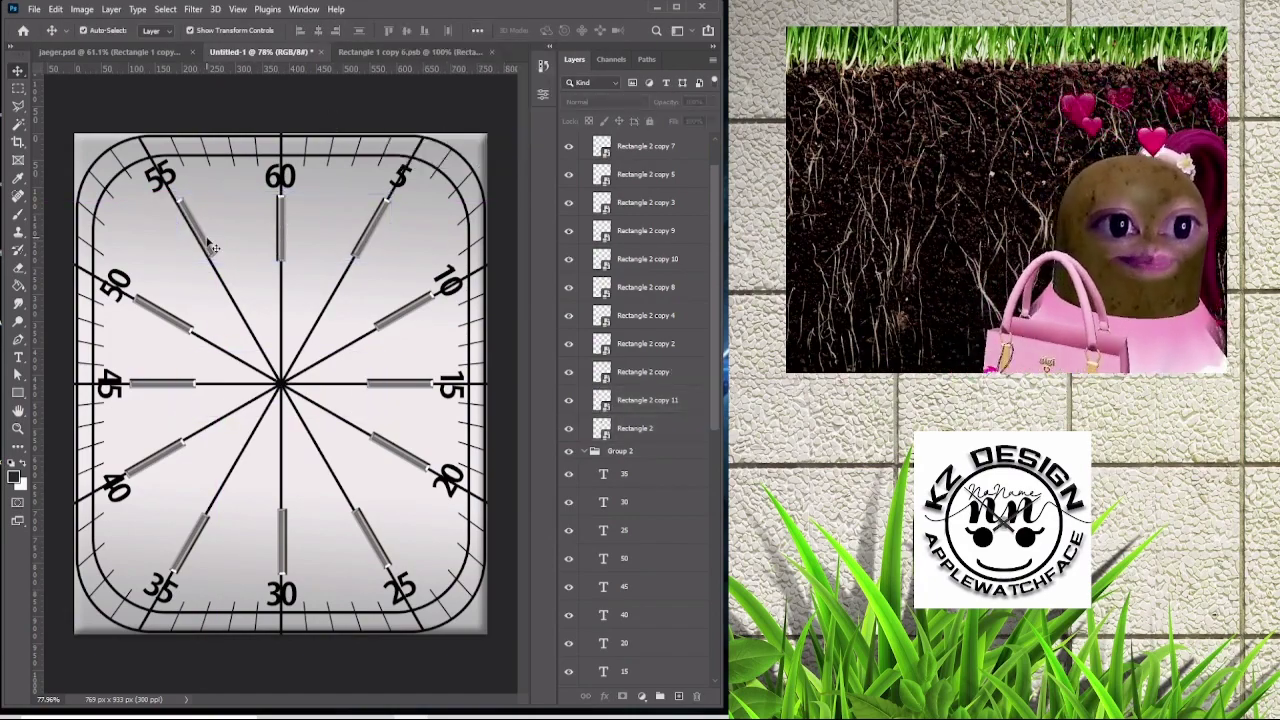
Select the forty-, forty-five- and fifty-minute markers and line them up in one vertical column.
click(405, 310)
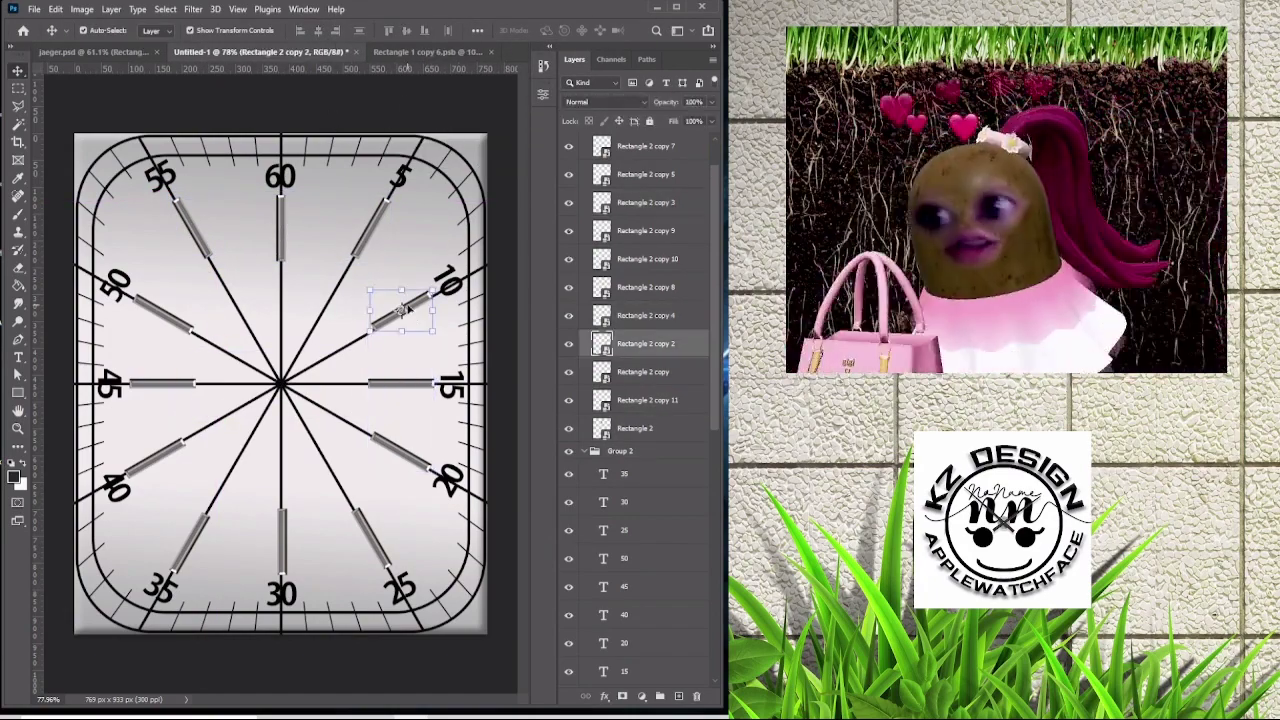
click(165, 460)
shift+click(185, 330)
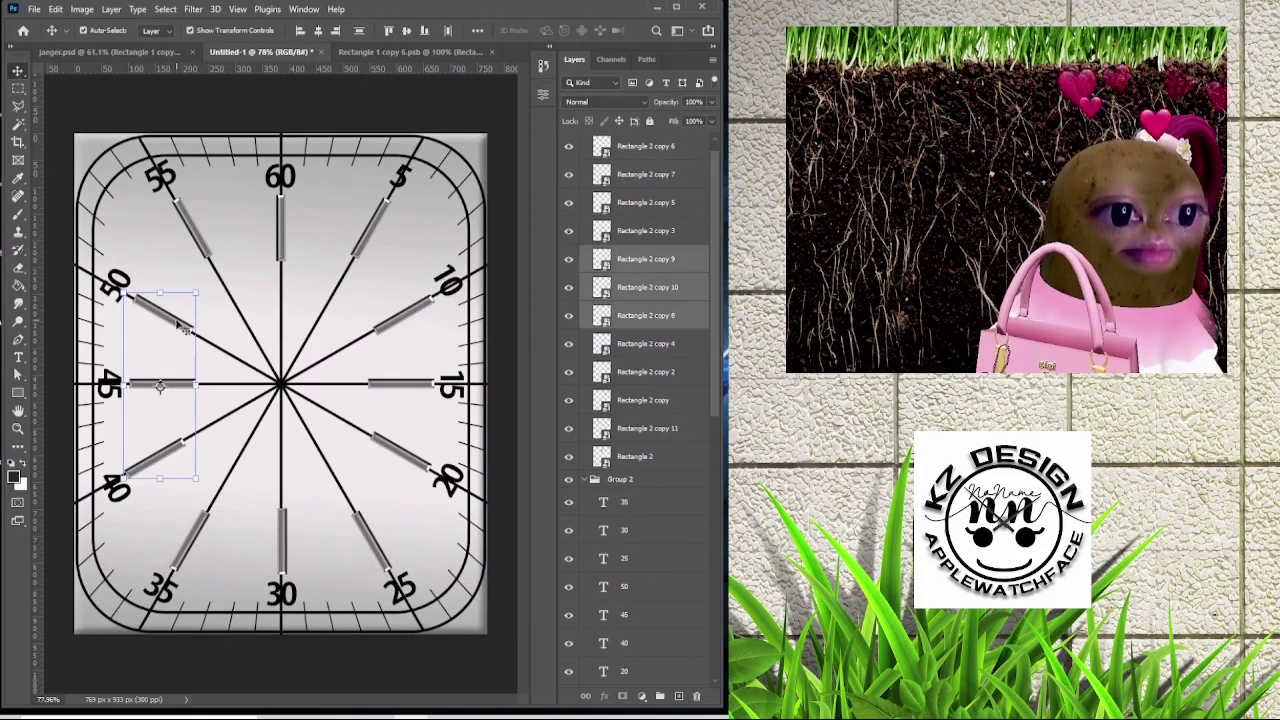
click(477, 30)
click(258, 309)
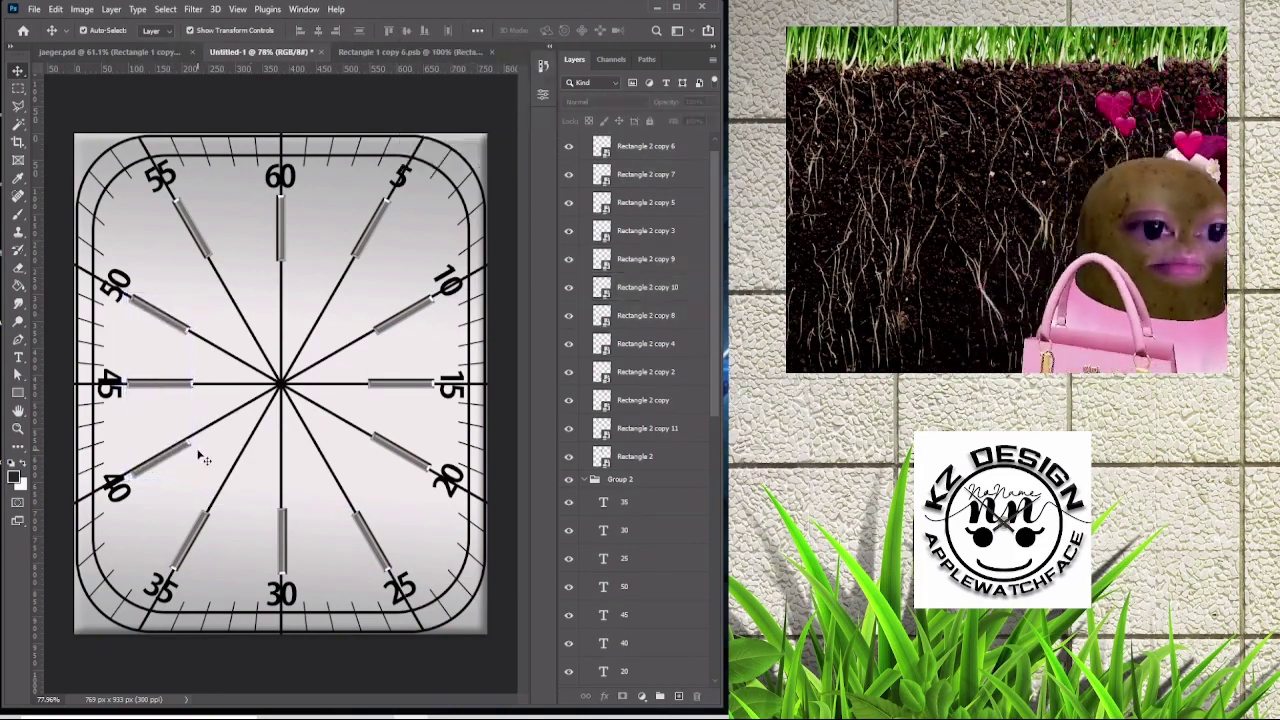
Re-enable the layer mask on group 30 to hide the guide lines, and close the marker's smart object document.
scroll(712, 301, up, 10)
right_click(632, 228)
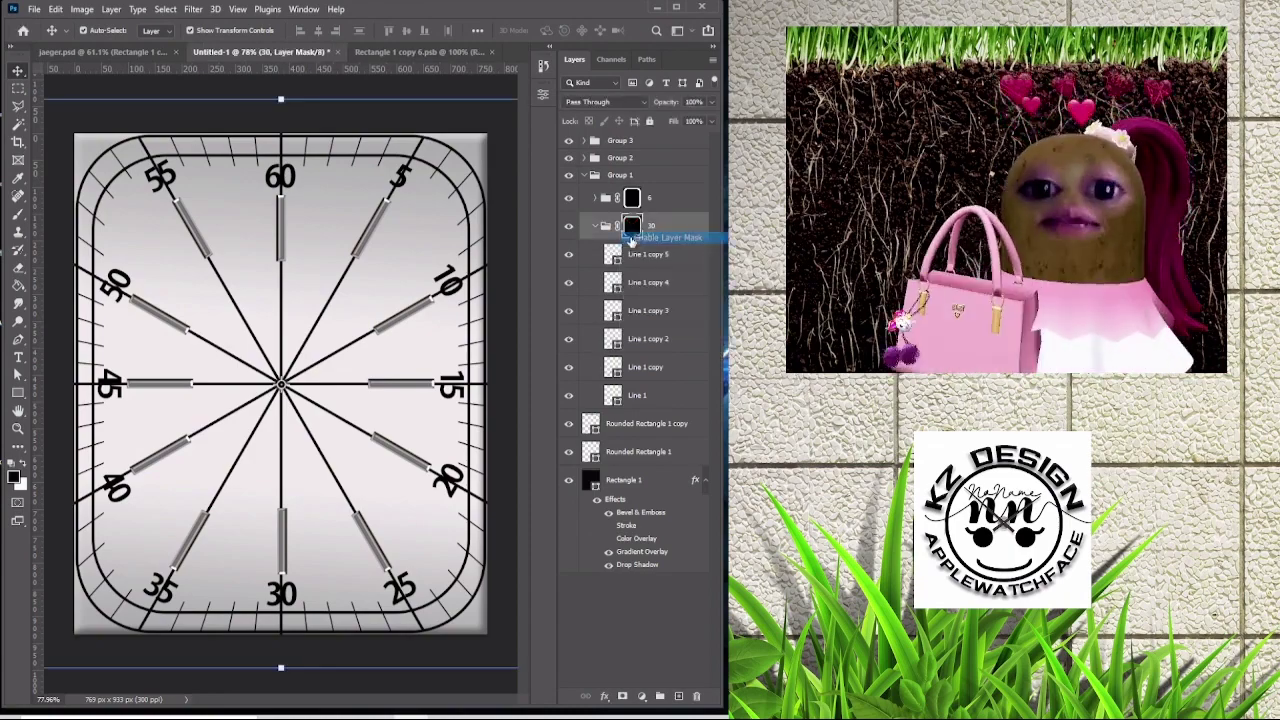
click(666, 238)
click(137, 52)
click(290, 52)
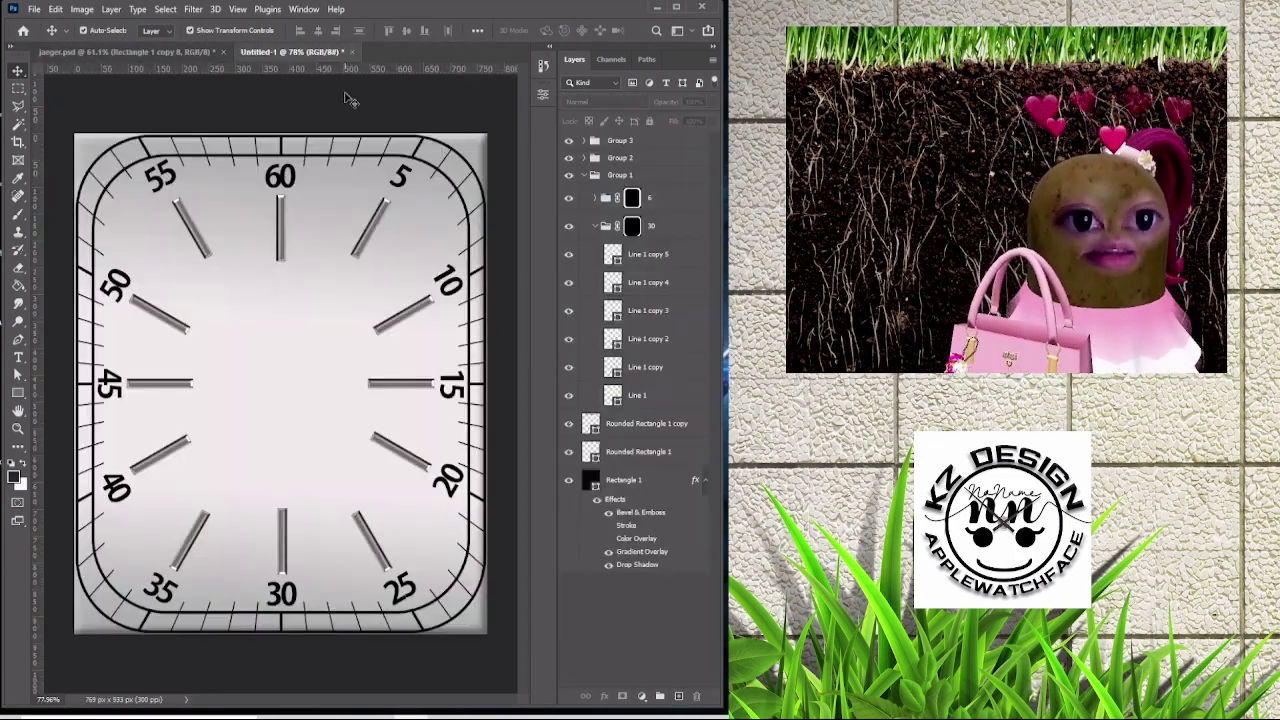
Shorten the marker below the 60 numeral and place a copy of it directly alongside.
click(279, 262)
scroll(278, 268, up, 3)
key(ctrl+t)
key(Return)
drag(278, 230, 296, 183)
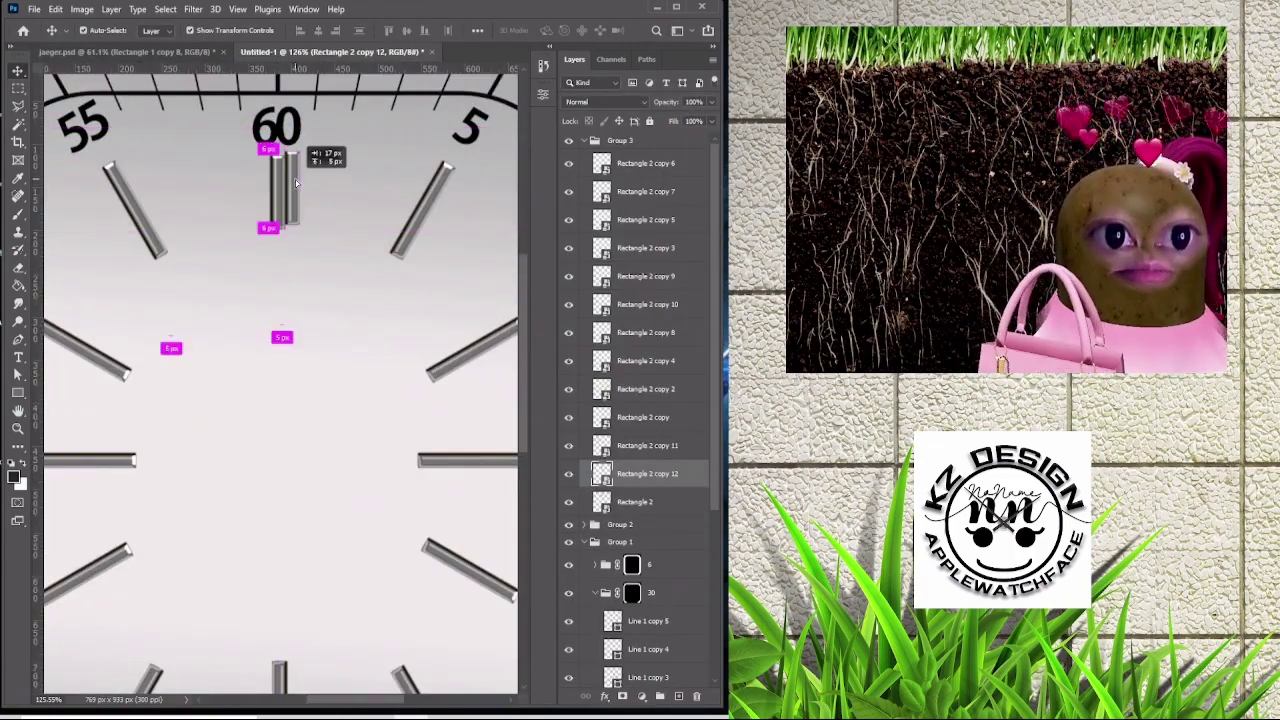
Group the two parallel markers below the 60 numeral and convert the group to a smart object.
shift+click(662, 505)
click(477, 30)
key(ctrl+g)
key(ctrl+0)
scroll(252, 382, up, 2)
right_click(640, 255)
click(686, 330)
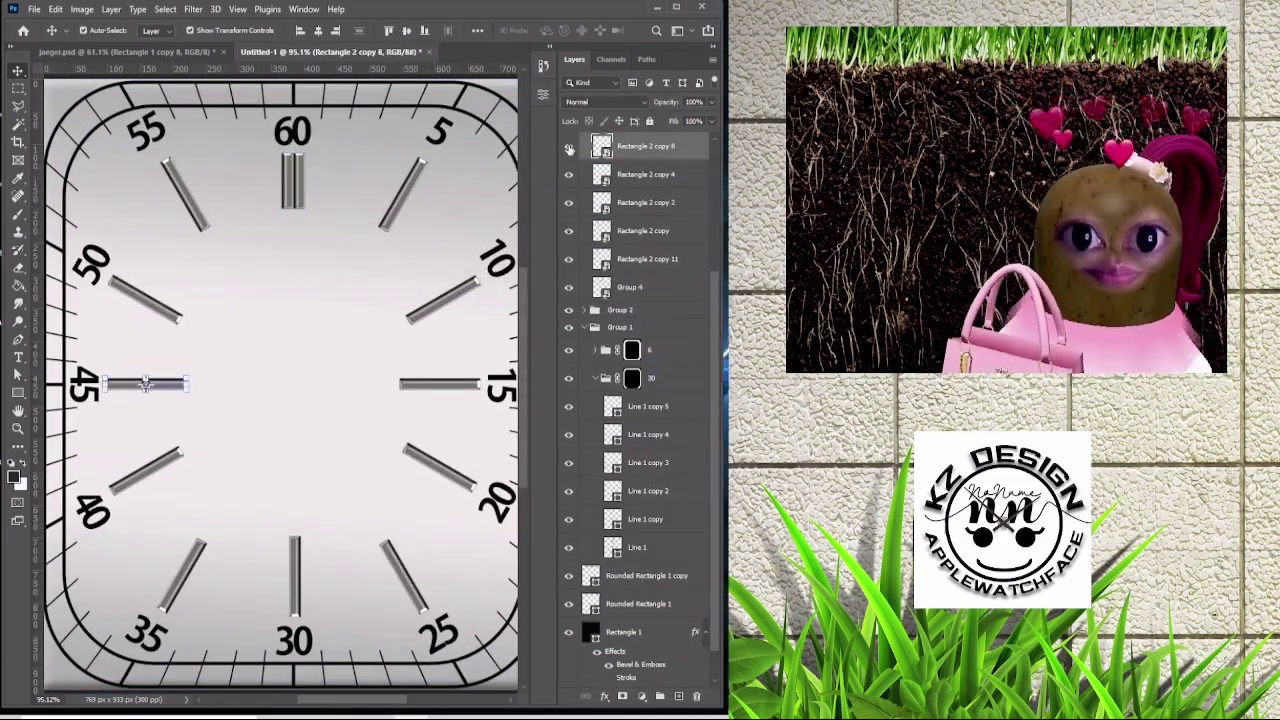
Replace the single marker beside 15 with a copy of the double marker from 60, rotated to horizontal.
click(294, 185)
key(ctrl+j)
click(406, 31)
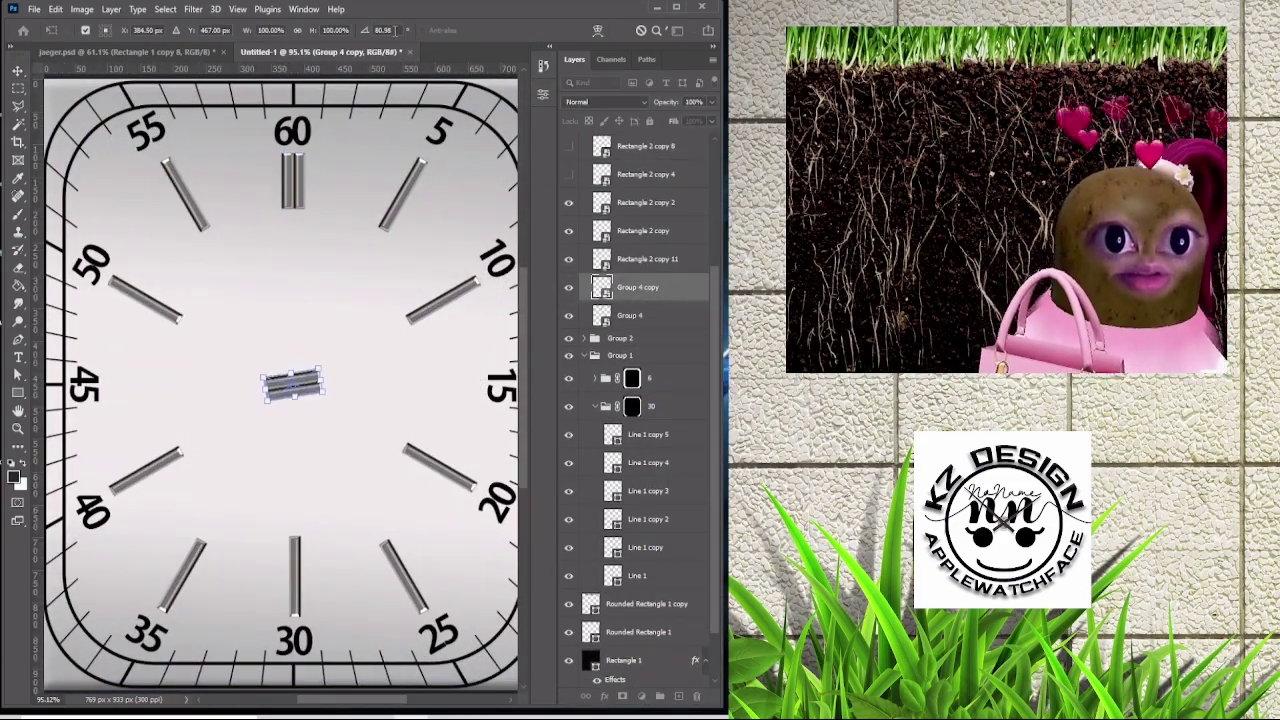
key(Return)
drag(292, 385, 306, 385)
Duplicate the horizontal double marker and place the copy beside the 45 numeral.
key(ctrl+j)
key(shift+Left)
key(shift+Left)
key(shift+Left)
key(shift+Left)
key(shift+Left)
key(shift+Left)
key(shift+Left)
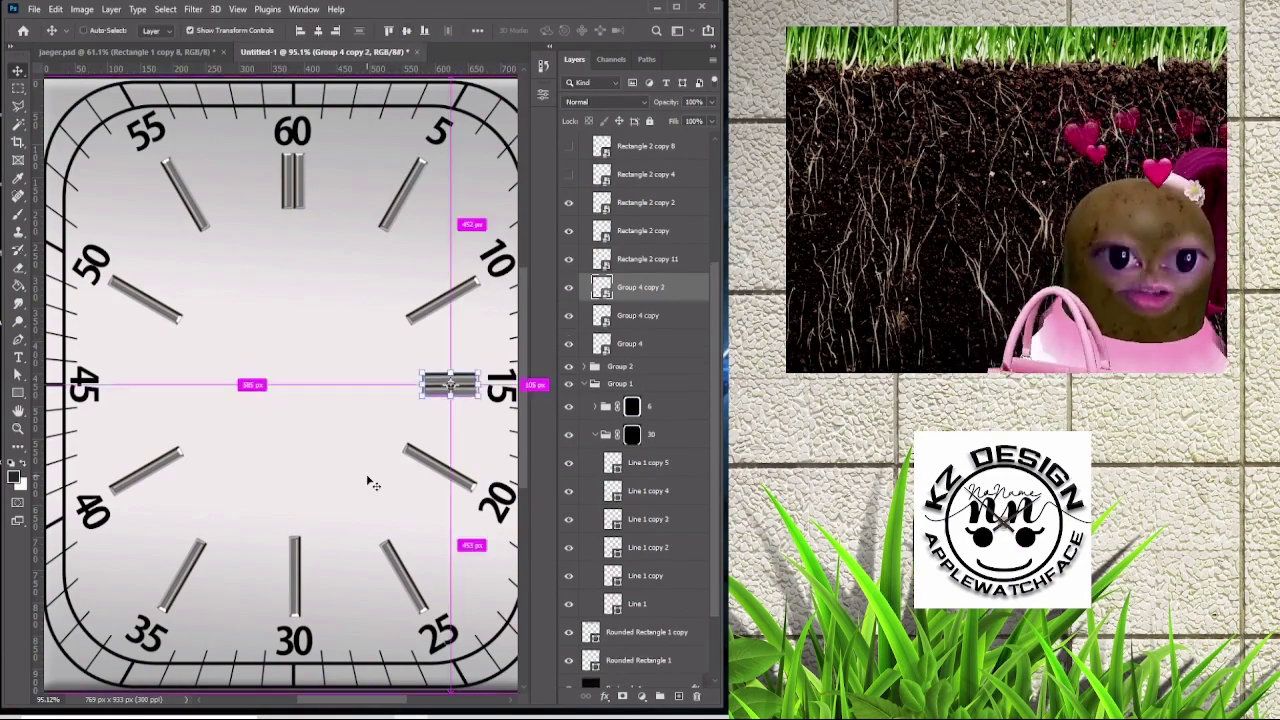
key(ctrl+0)
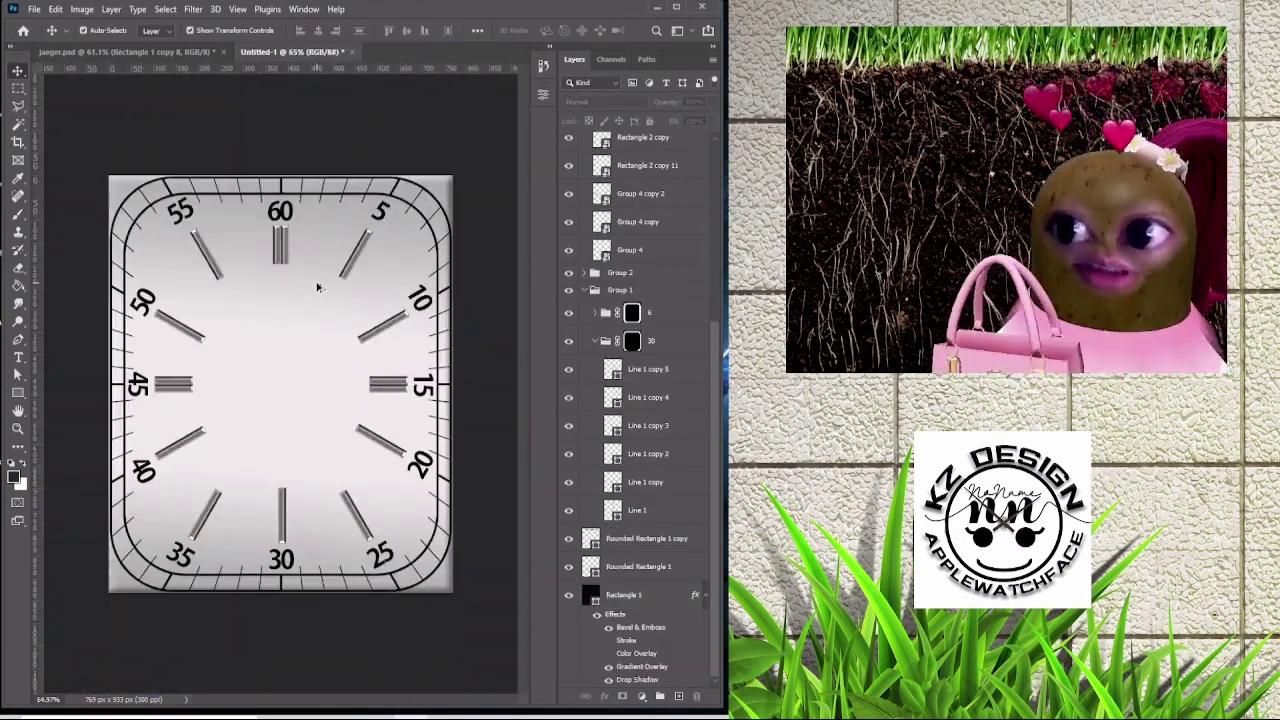
Draw an unfilled black circle outline about 249 px in diameter next to the 45 numeral, matching the subdial in jaeger.psd.
key(ctrl+Tab)
click(262, 363)
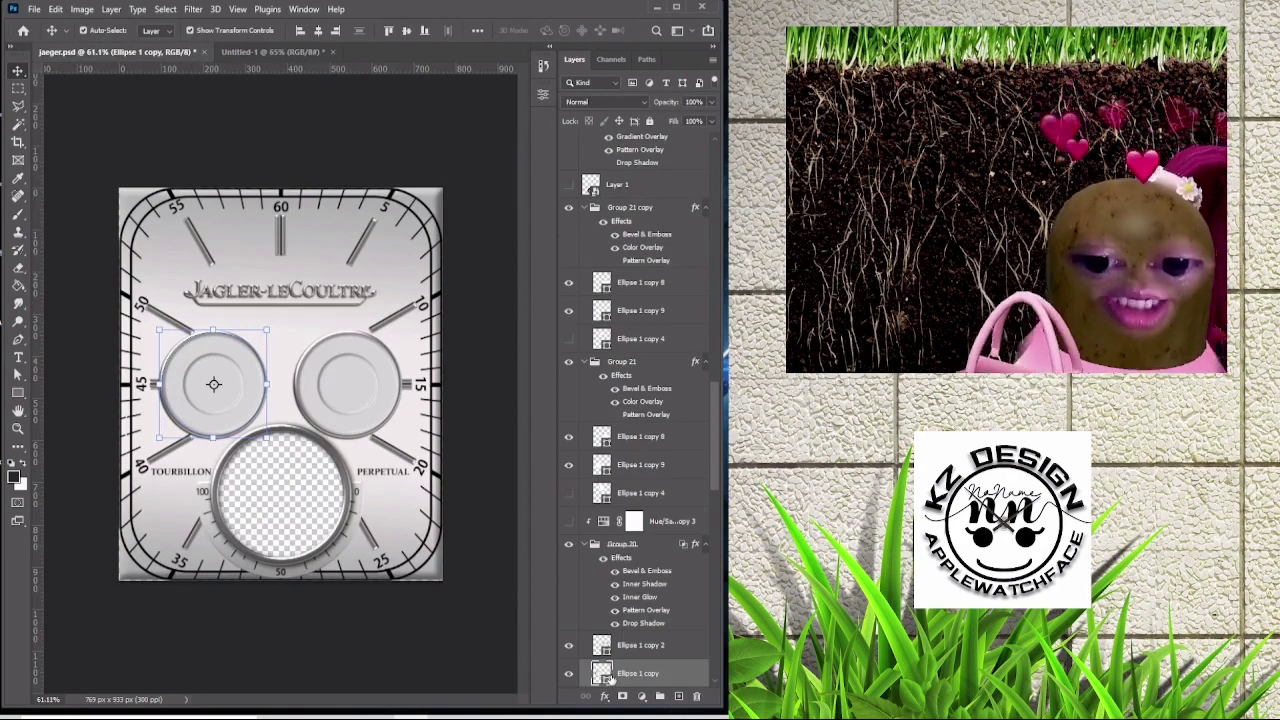
key(ctrl+Tab)
key(u)
drag(181, 357, 298, 472)
key(ctrl+Tab)
key(ctrl+Tab)
key(v)
mouse_move(280, 374)
mouse_down()
mouse_move(247, 357)
mouse_move(258, 351)
mouse_up()
Collect the hour marker layers in one group beneath the circle layer.
key(ctrl+Tab)
key(ctrl+Tab)
key(ctrl+Tab)
key(ctrl+Tab)
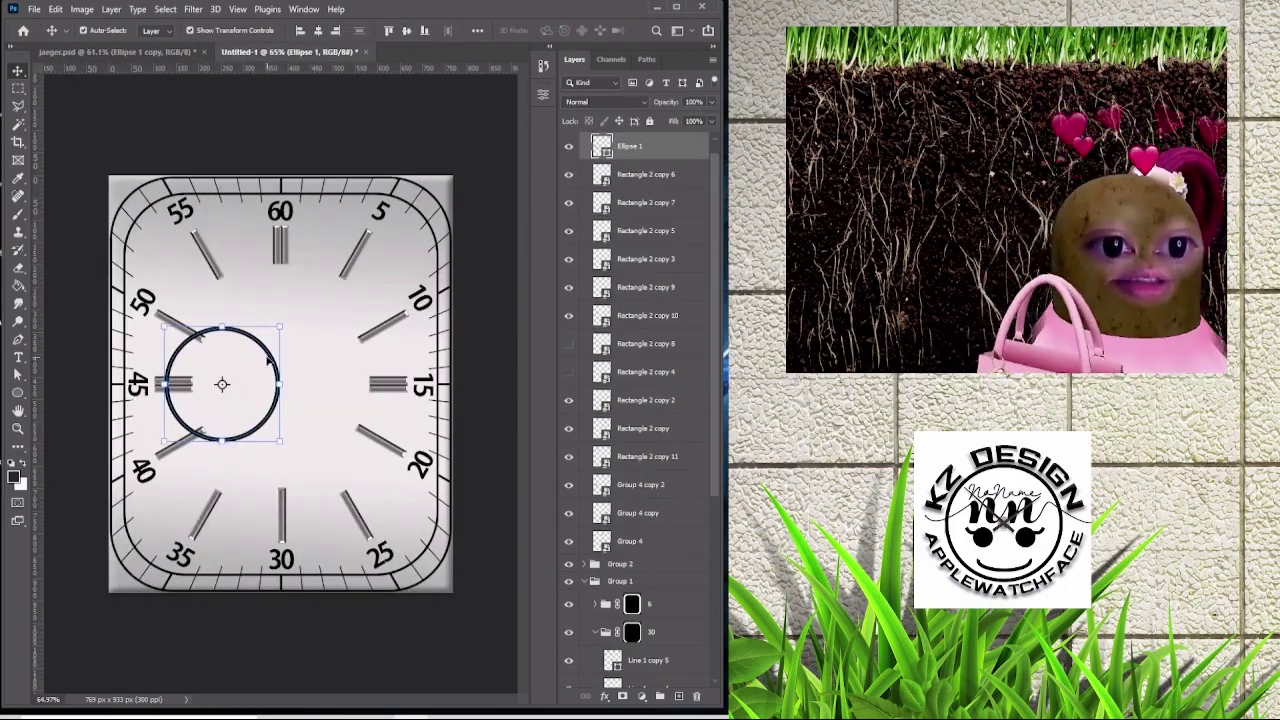
key(ctrl+Tab)
key(ctrl+Tab)
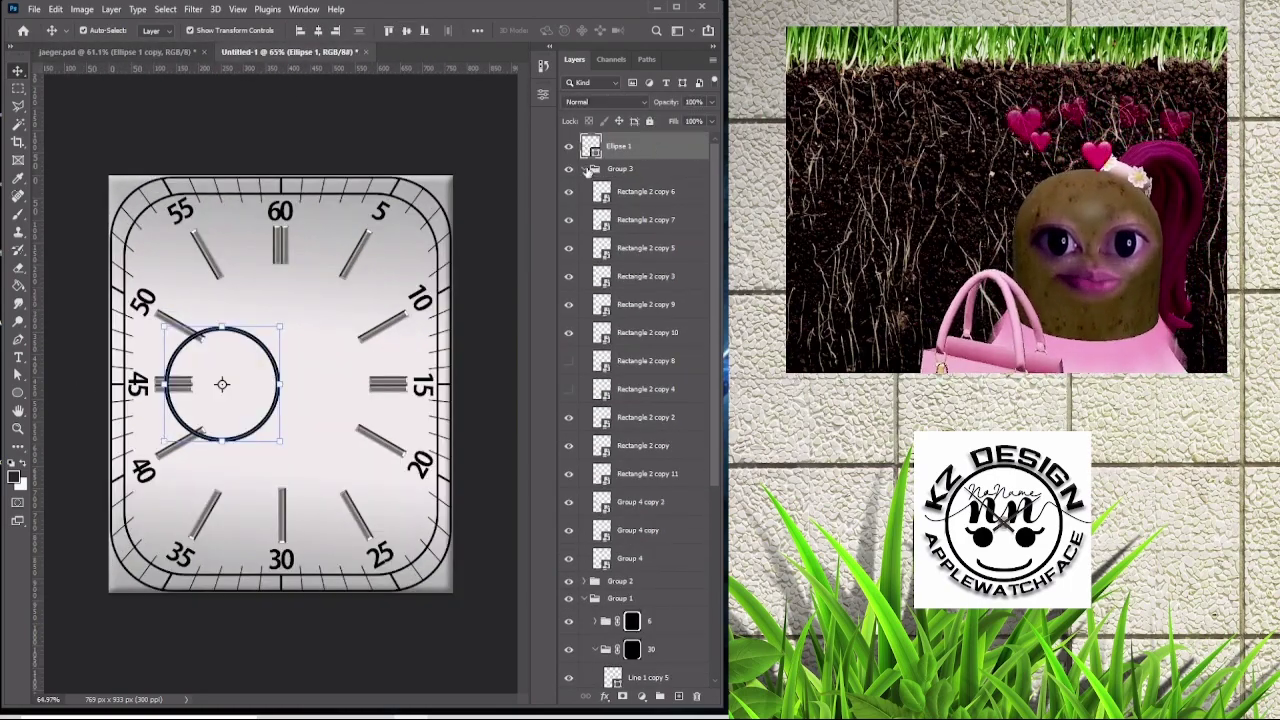
Put the circle in its own group and add a smaller concentric copy inside it.
key(ctrl+Tab)
key(ctrl+Tab)
key(ctrl+g)
key(ctrl+j)
key(ctrl+t)
drag(279, 440, 264, 426)
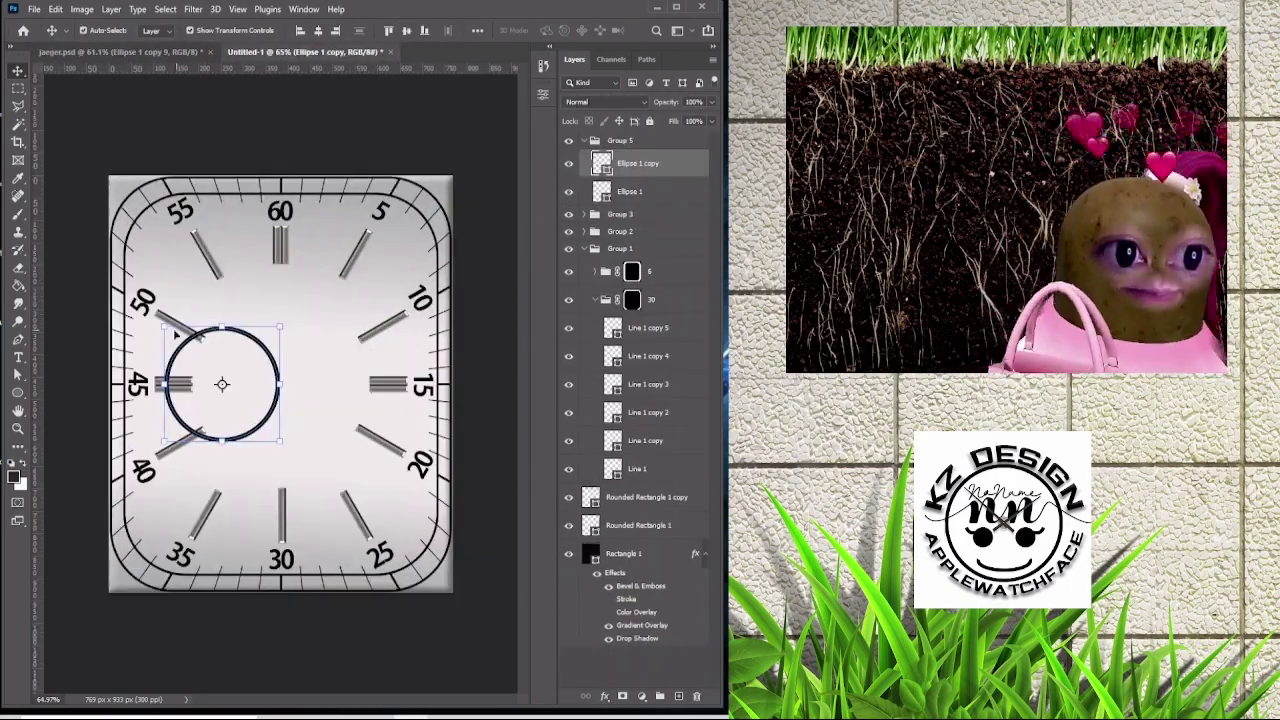
key(Return)
Select both concentric circles and thin their outlines to 5 px.
key(ctrl+Tab)
key(ctrl+Tab)
shift+click(629, 191)
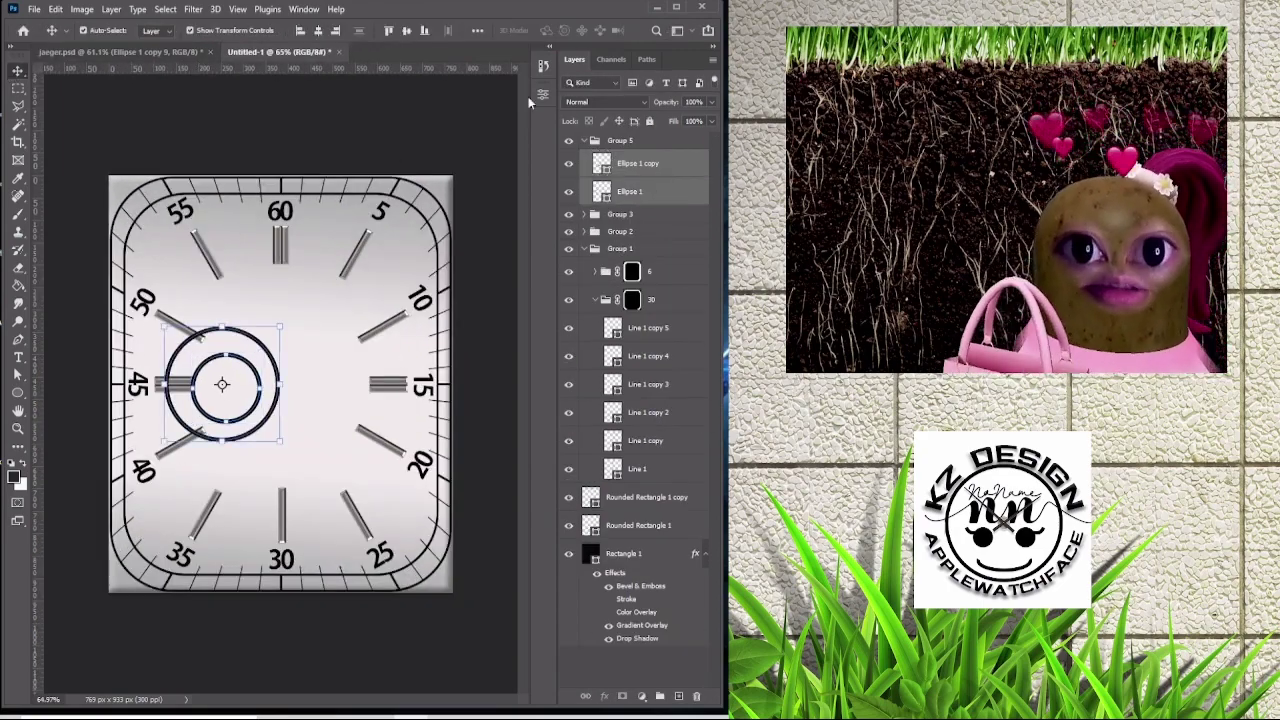
key(ctrl+Tab)
click(252, 51)
click(477, 30)
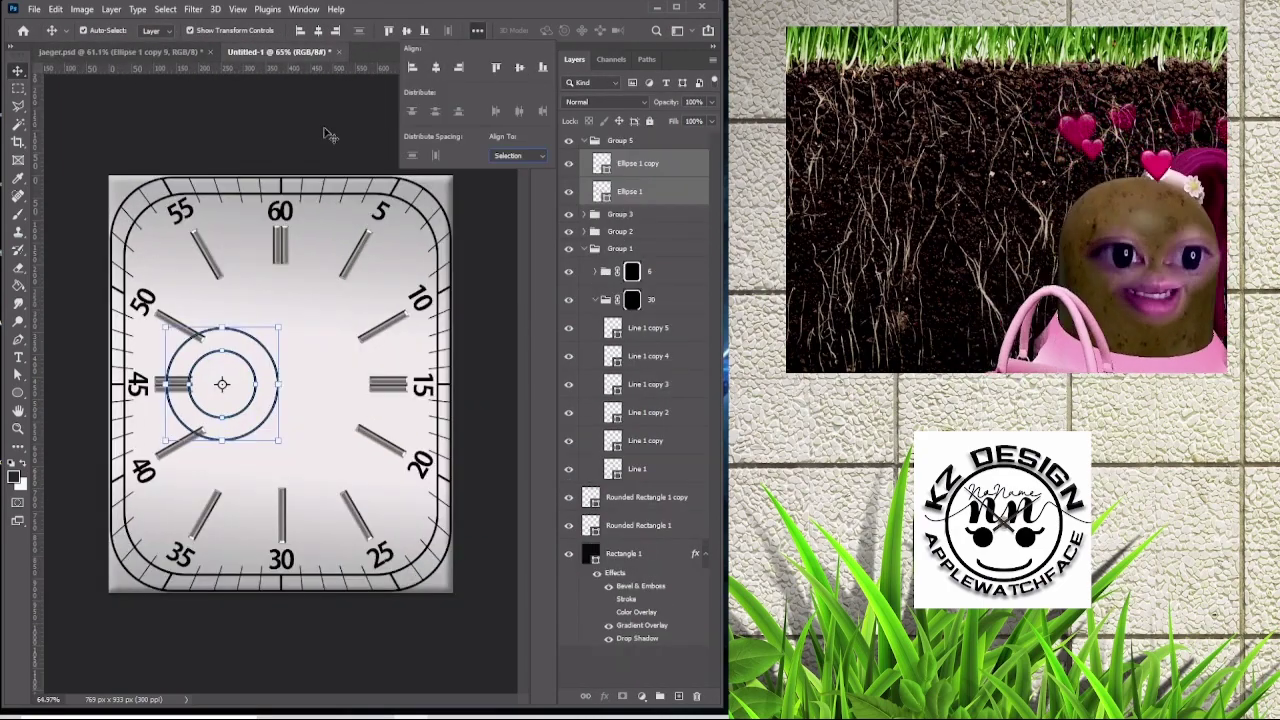
Copy the layer style of Group 20 in jaeger.psd onto the outer circle and thicken that circle's outline.
click(136, 48)
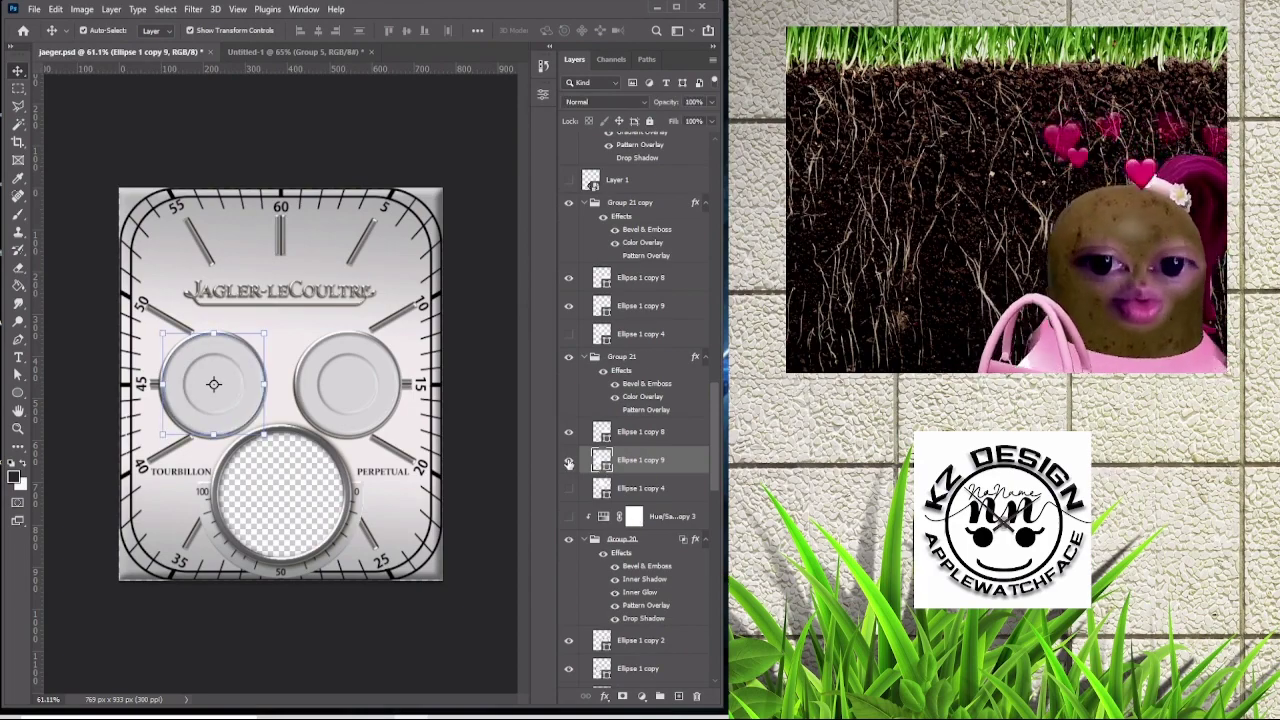
click(621, 356)
click(638, 668)
scroll(640, 500, down, 3)
click(621, 326)
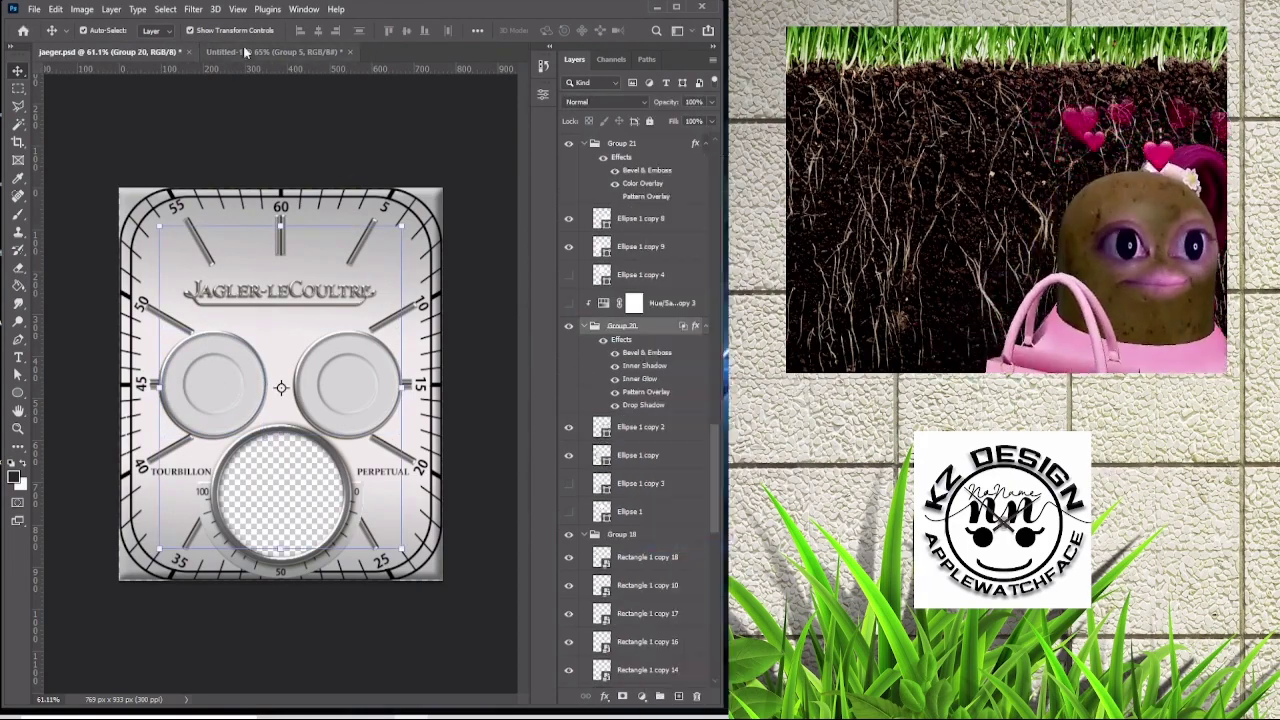
click(275, 51)
right_click(630, 191)
click(699, 459)
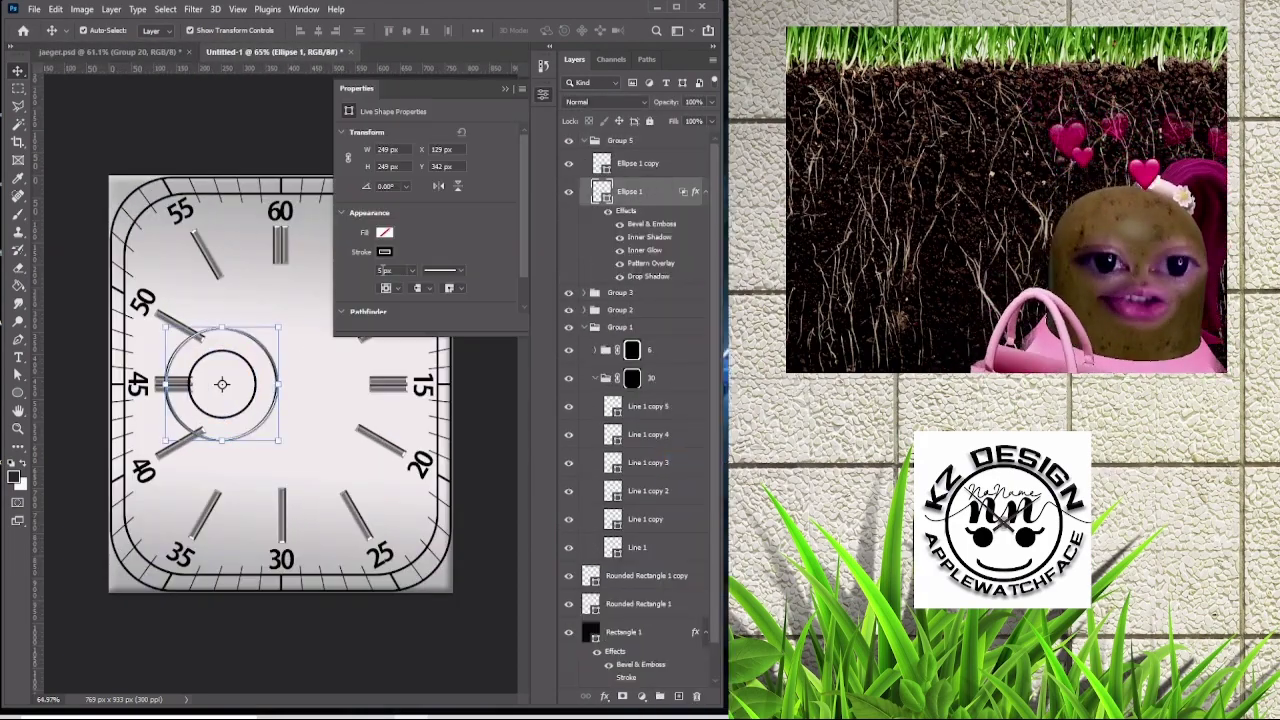
click(505, 88)
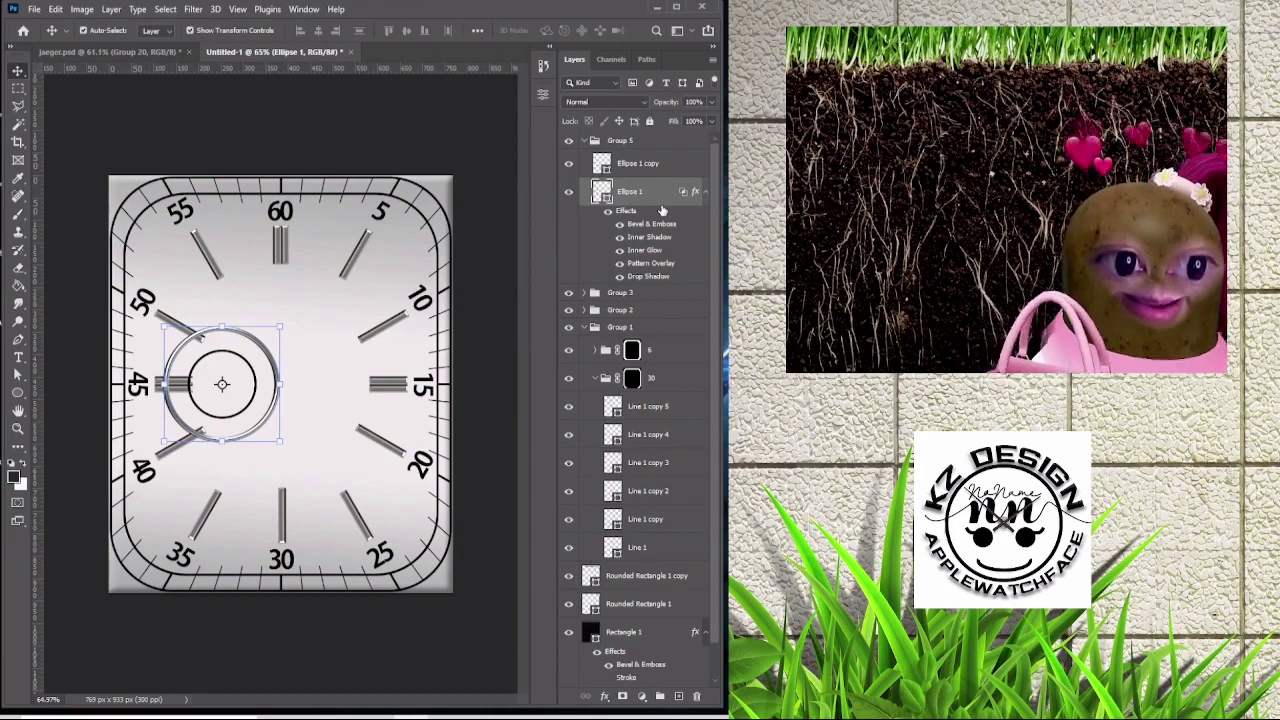
Duplicate the outer circle beneath the small one and give the copy a fill as the subdial's face.
click(352, 258)
click(270, 355)
key(ctrl+j)
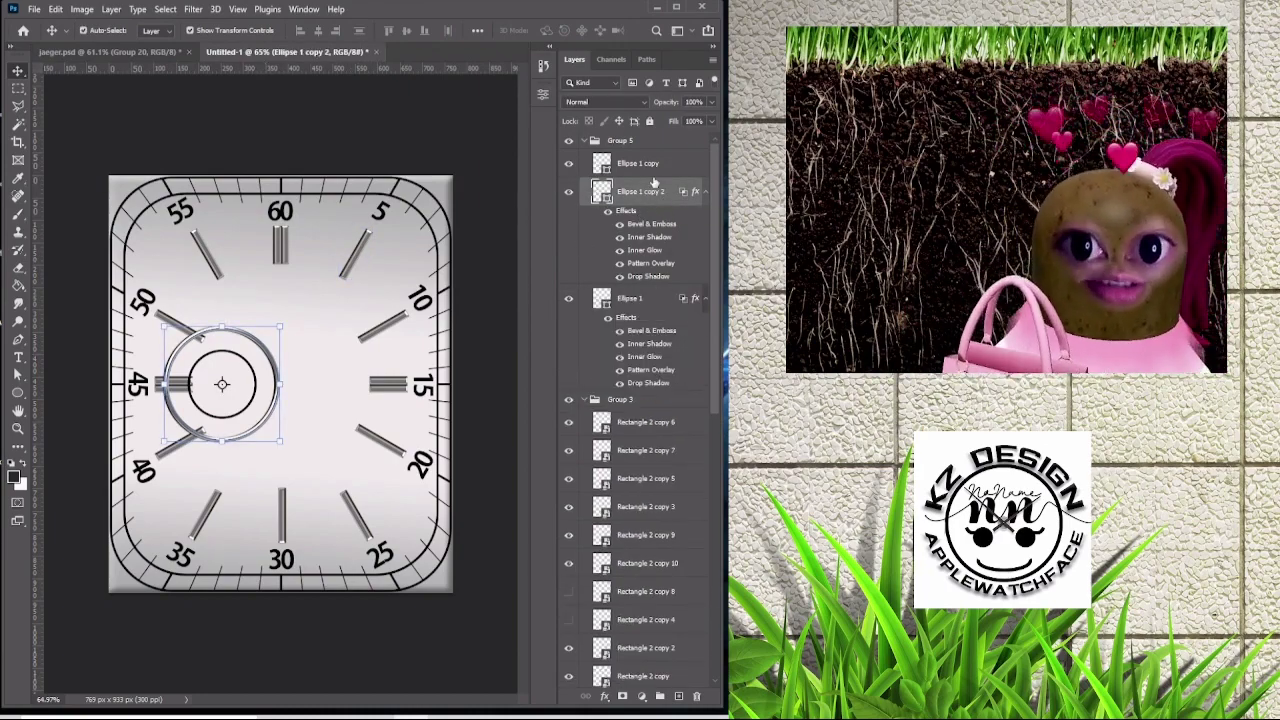
click(643, 297)
click(120, 51)
click(638, 420)
right_click(656, 422)
key(Escape)
click(273, 49)
right_click(655, 146)
click(694, 465)
Copy the layer style of Group 21 copy in jaeger.psd and paste it onto the small inner circle.
click(120, 51)
click(640, 474)
click(640, 575)
right_click(656, 474)
key(Escape)
click(290, 51)
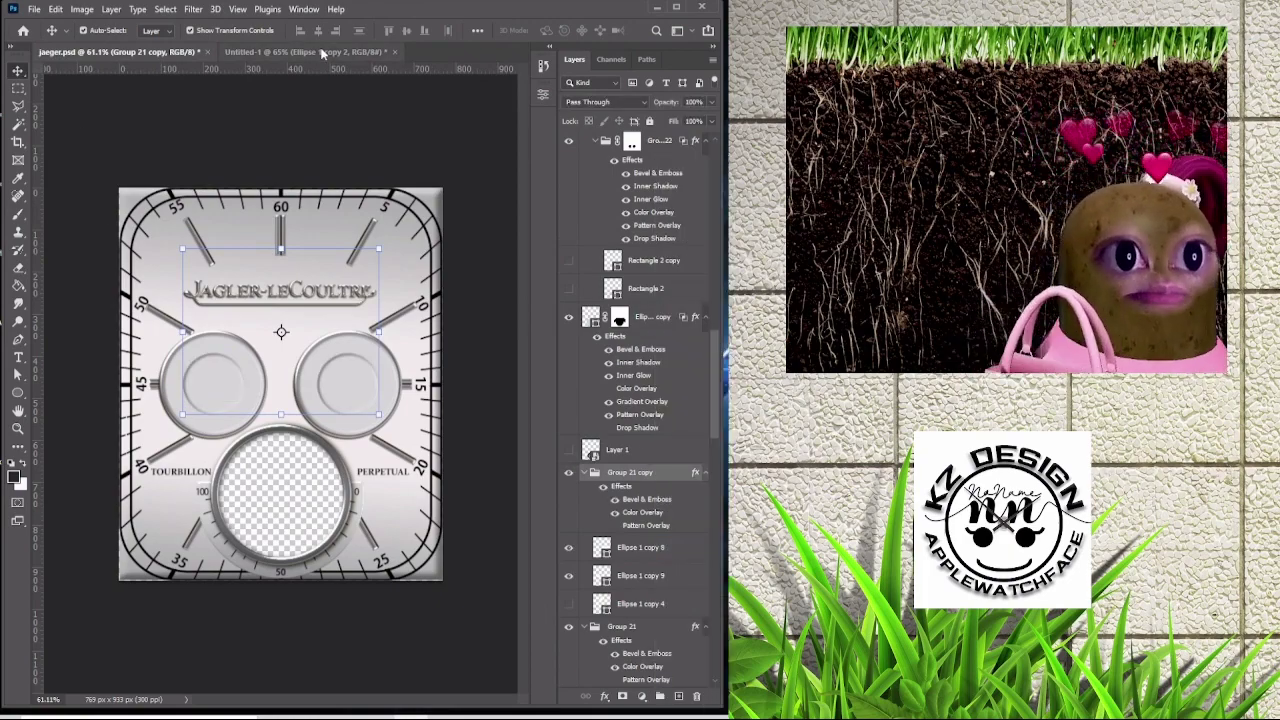
right_click(641, 147)
click(685, 458)
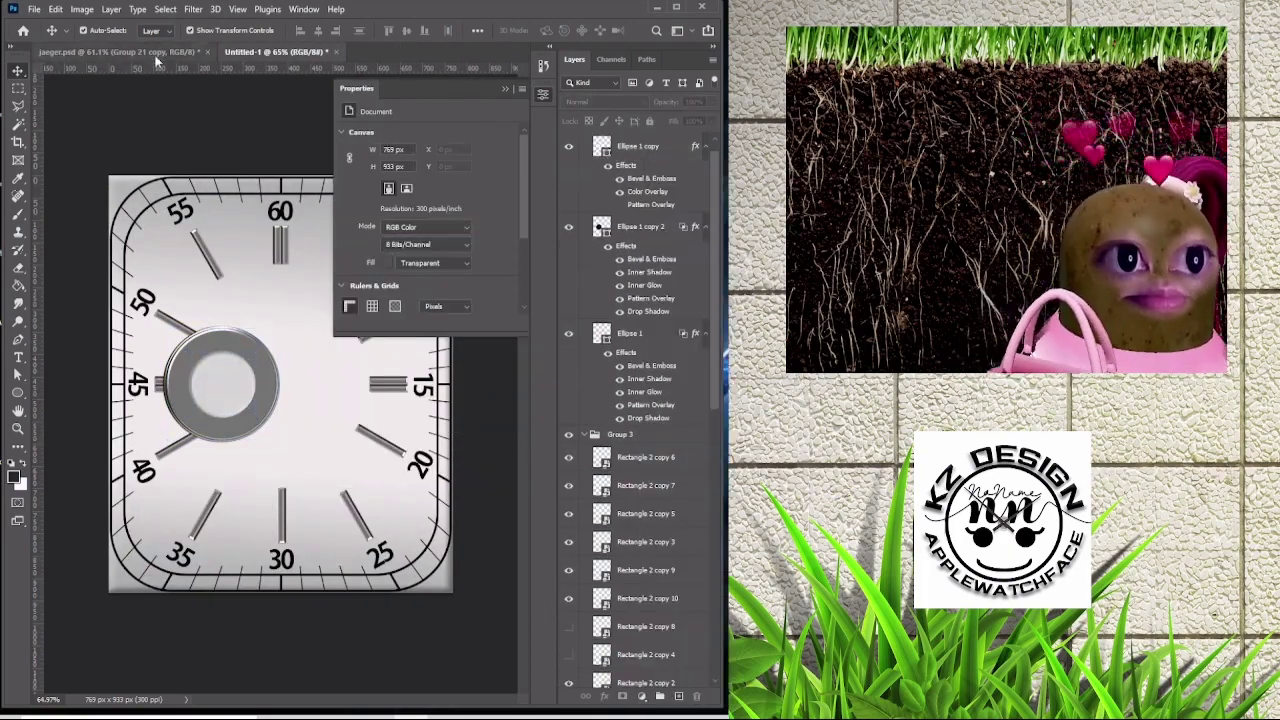
Examine the fill and stroke properties of the subdial circles in jaeger.psd.
click(120, 51)
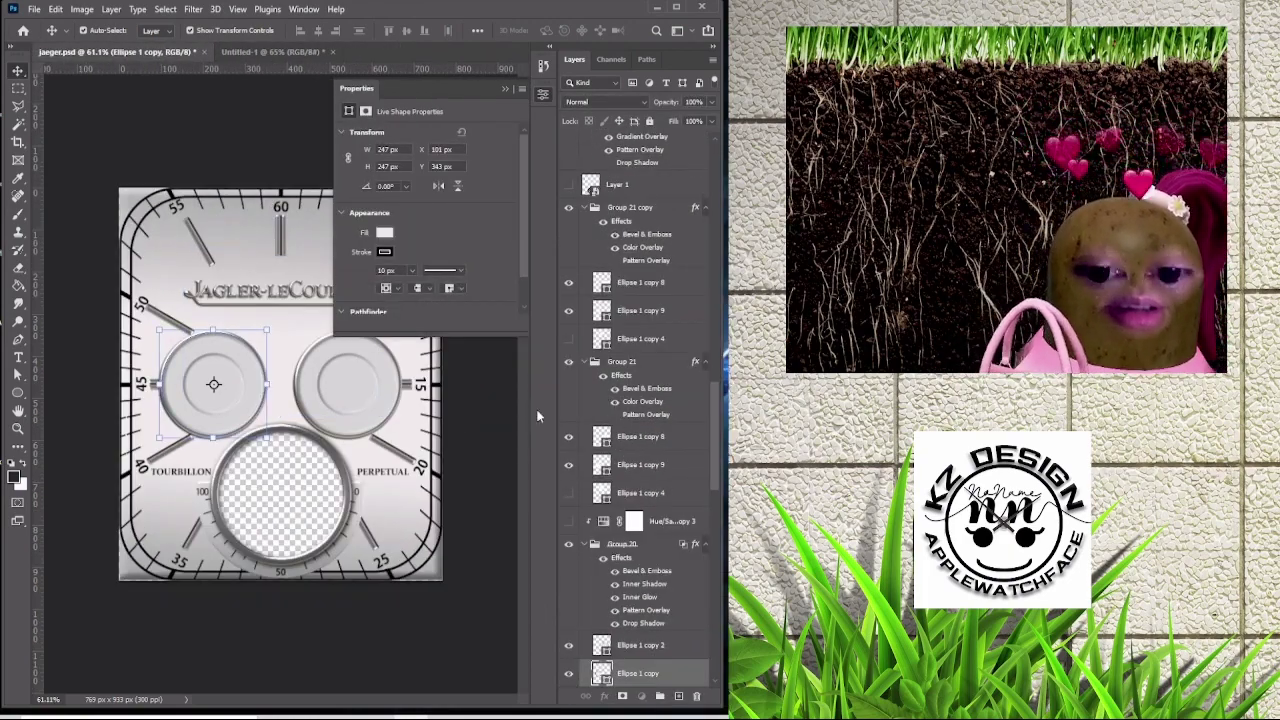
click(285, 51)
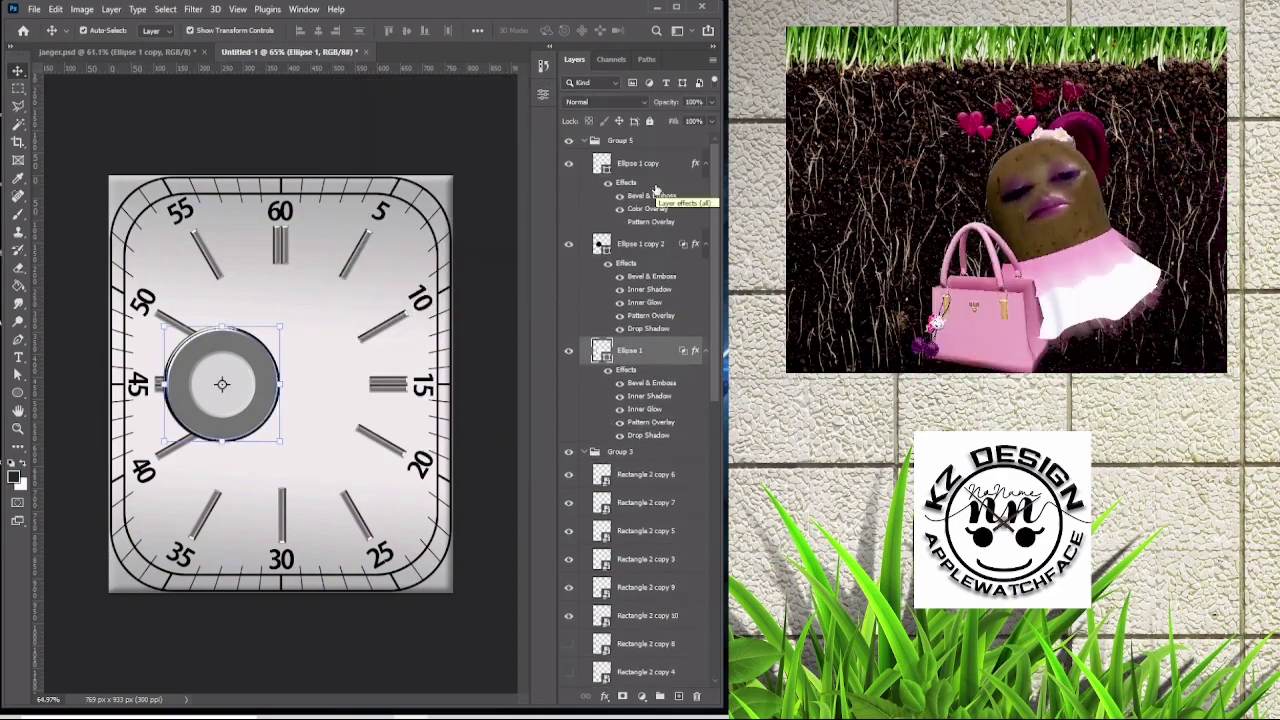
key(ctrl+Tab)
click(543, 93)
key(ctrl+Tab)
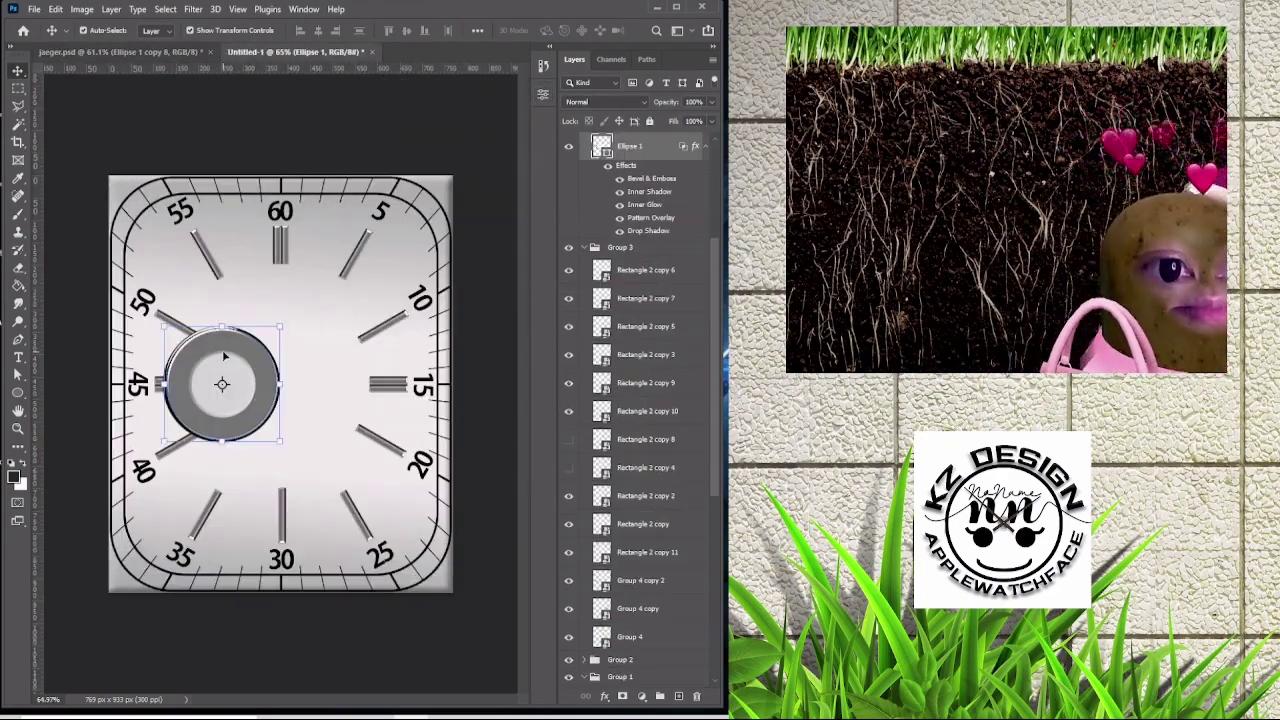
Paste the copied light-grey subdial layer style onto the filled copy of the outer circle.
click(543, 93)
click(385, 232)
right_click(640, 146)
click(686, 451)
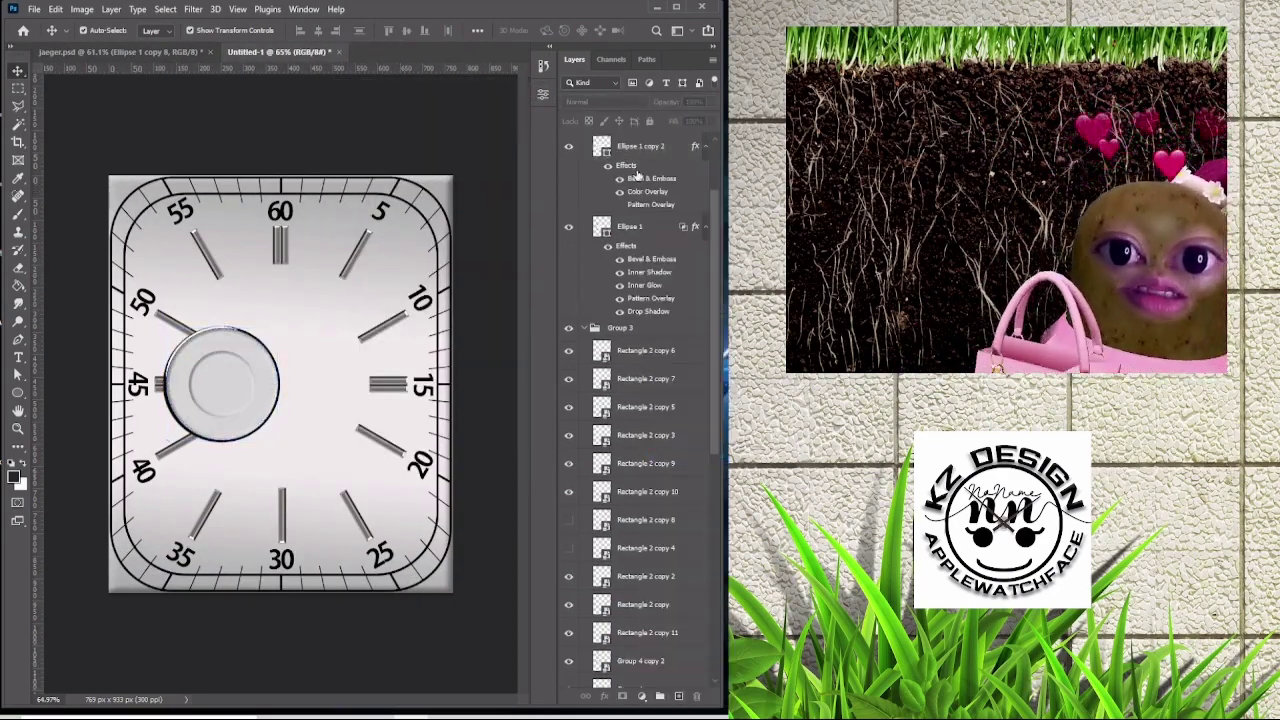
Undo the last two edits and lower the outer rim's Bevel & Emboss shadow opacity to 57%.
key(ctrl+z)
key(ctrl+z)
click(543, 93)
click(543, 93)
scroll(234, 383, up, 3)
double_click(651, 178)
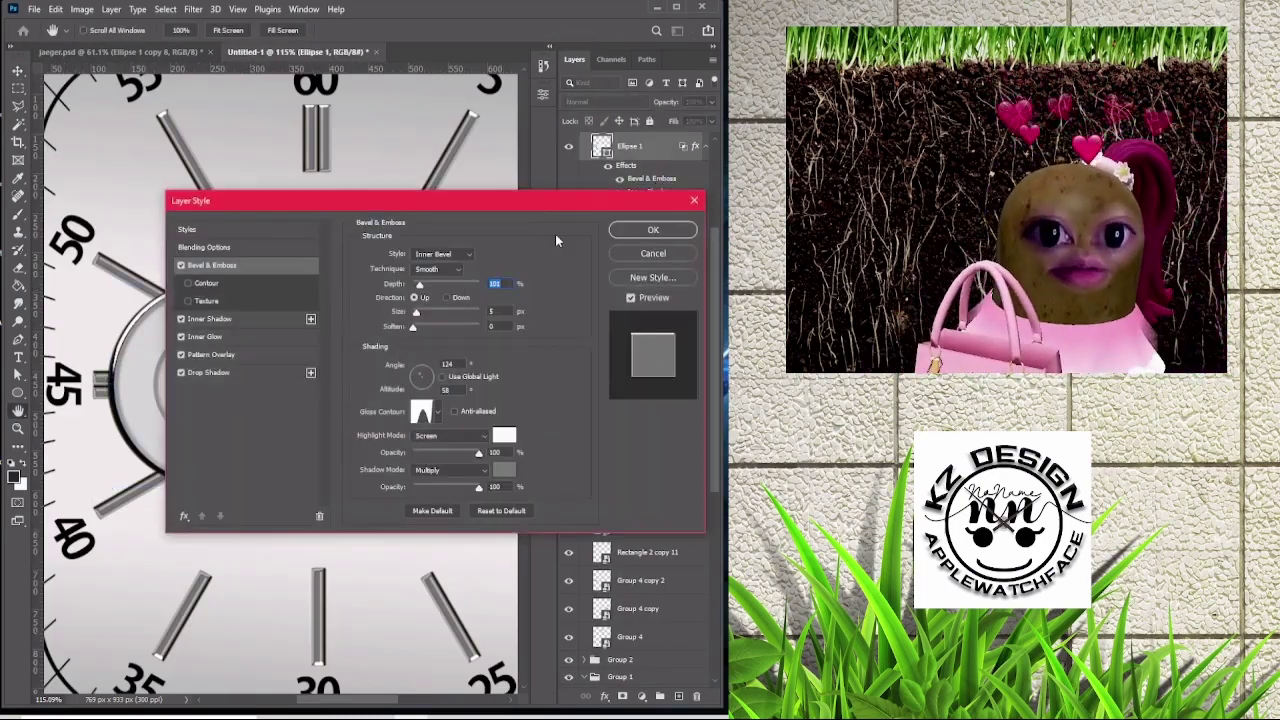
click(384, 464)
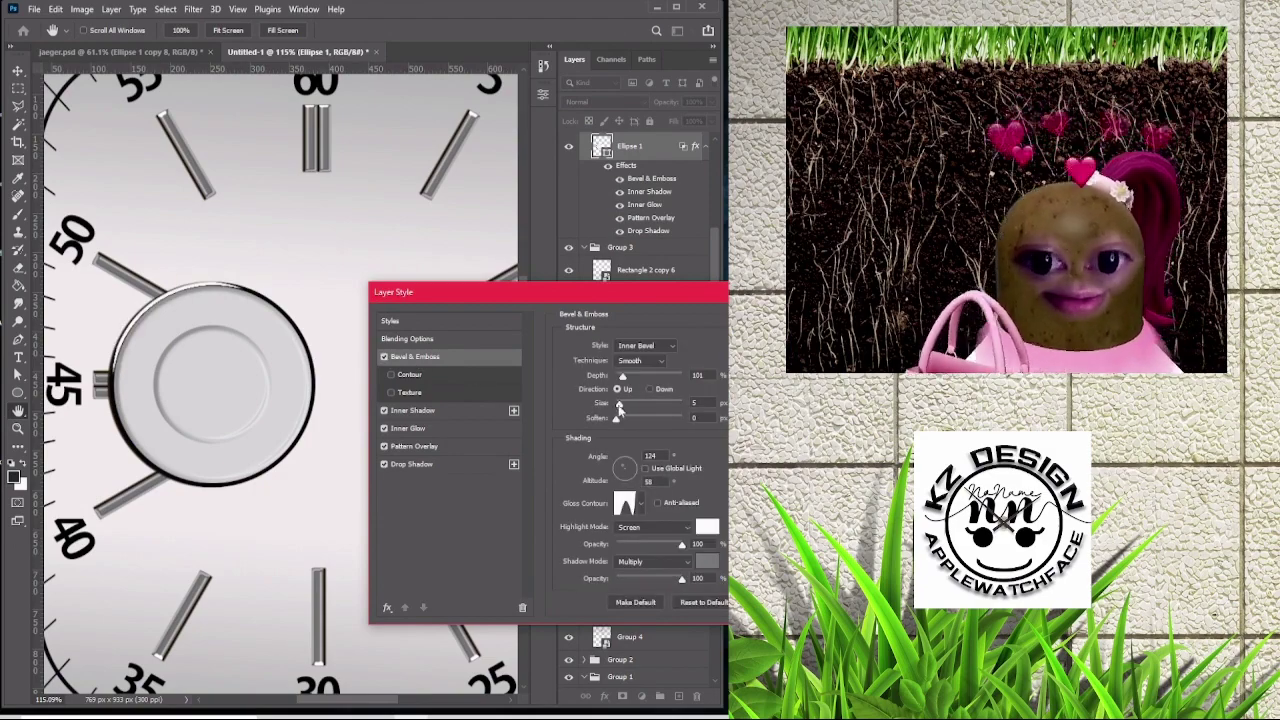
drag(682, 579, 655, 583)
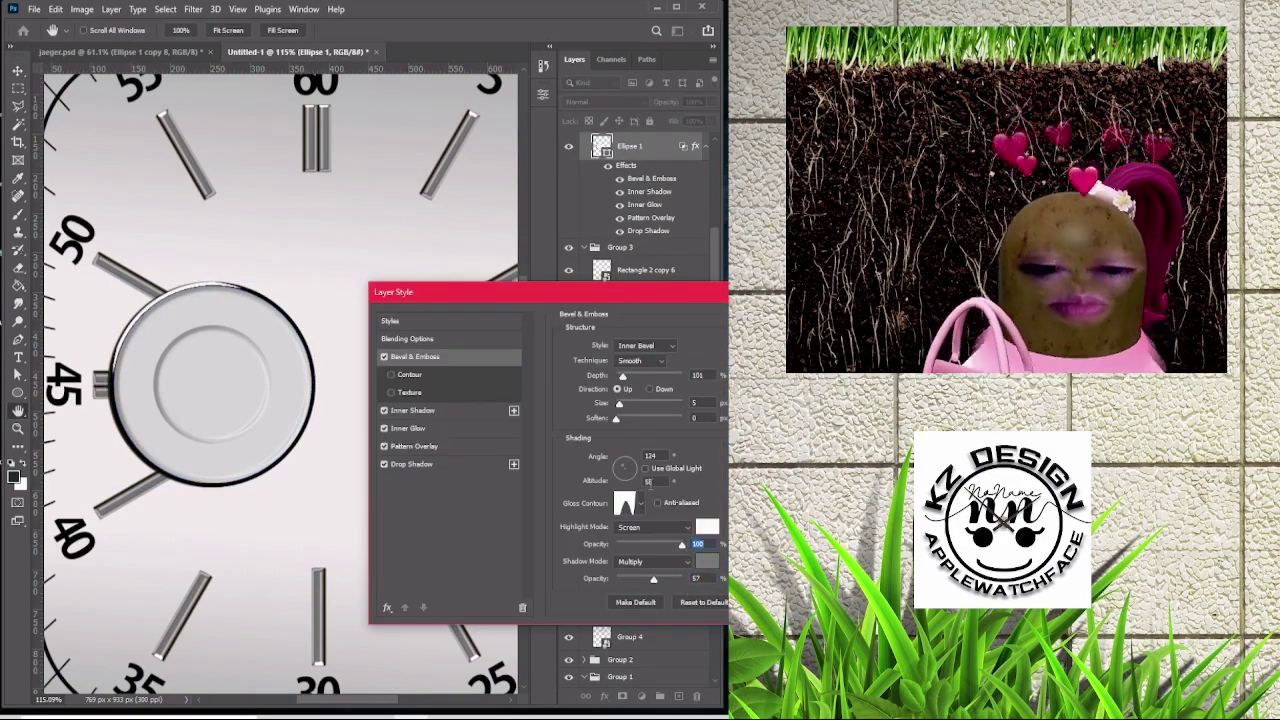
click(413, 410)
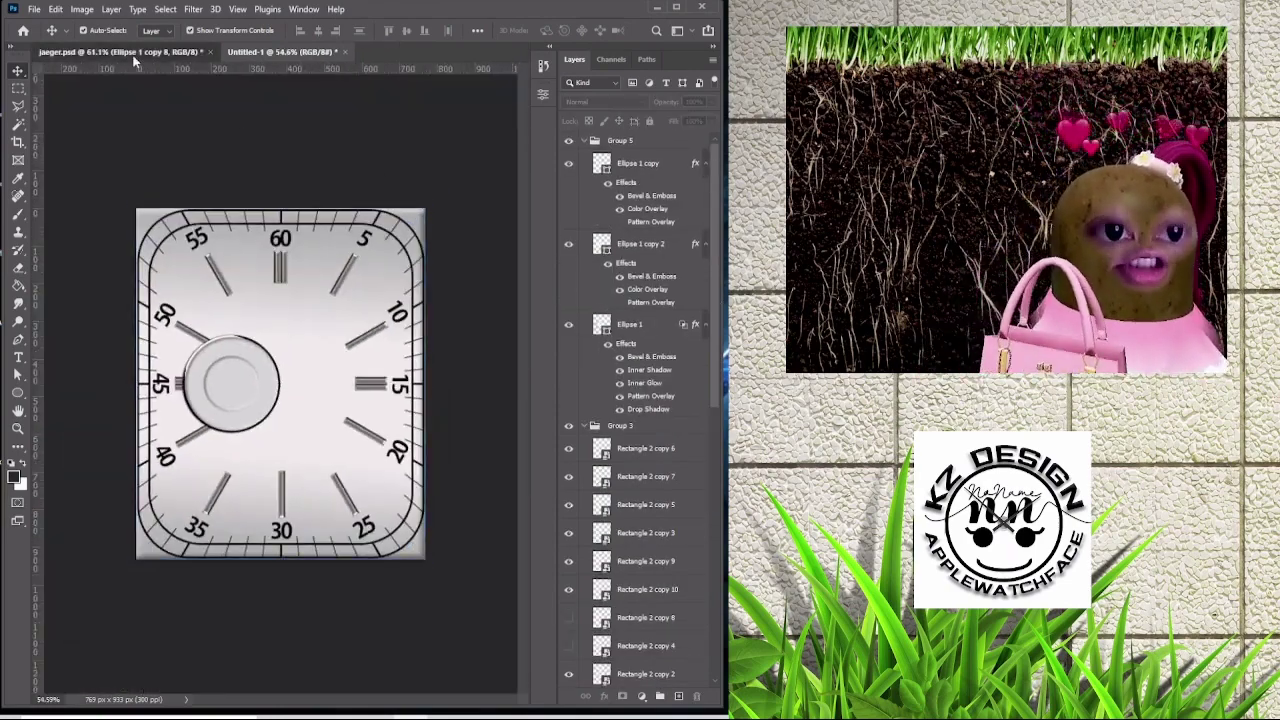
Convert the finished subdial group to a smart object and place a mirrored-position copy beside the 15 numeral.
click(285, 51)
click(640, 146)
right_click(656, 146)
click(690, 329)
drag(242, 400, 347, 400)
scroll(347, 400, up, 2)
scroll(368, 405, up, 2)
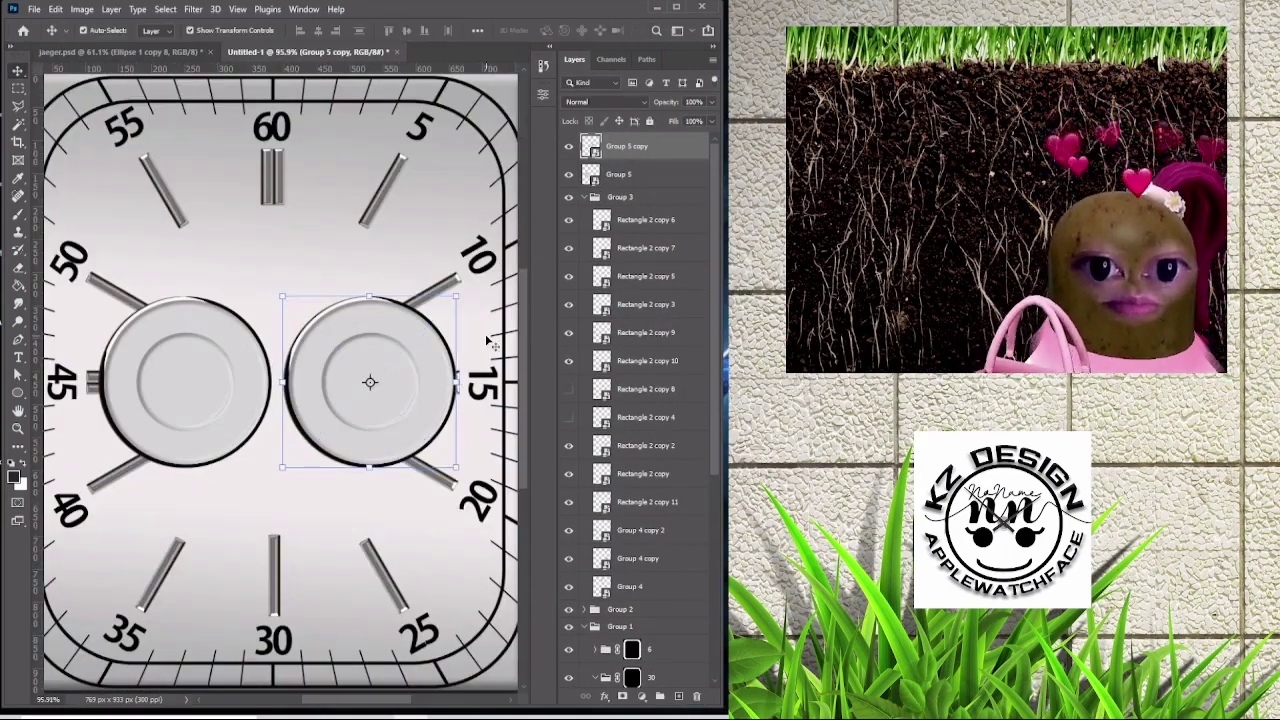
click(459, 379)
drag(316, 337, 294, 334)
click(300, 277)
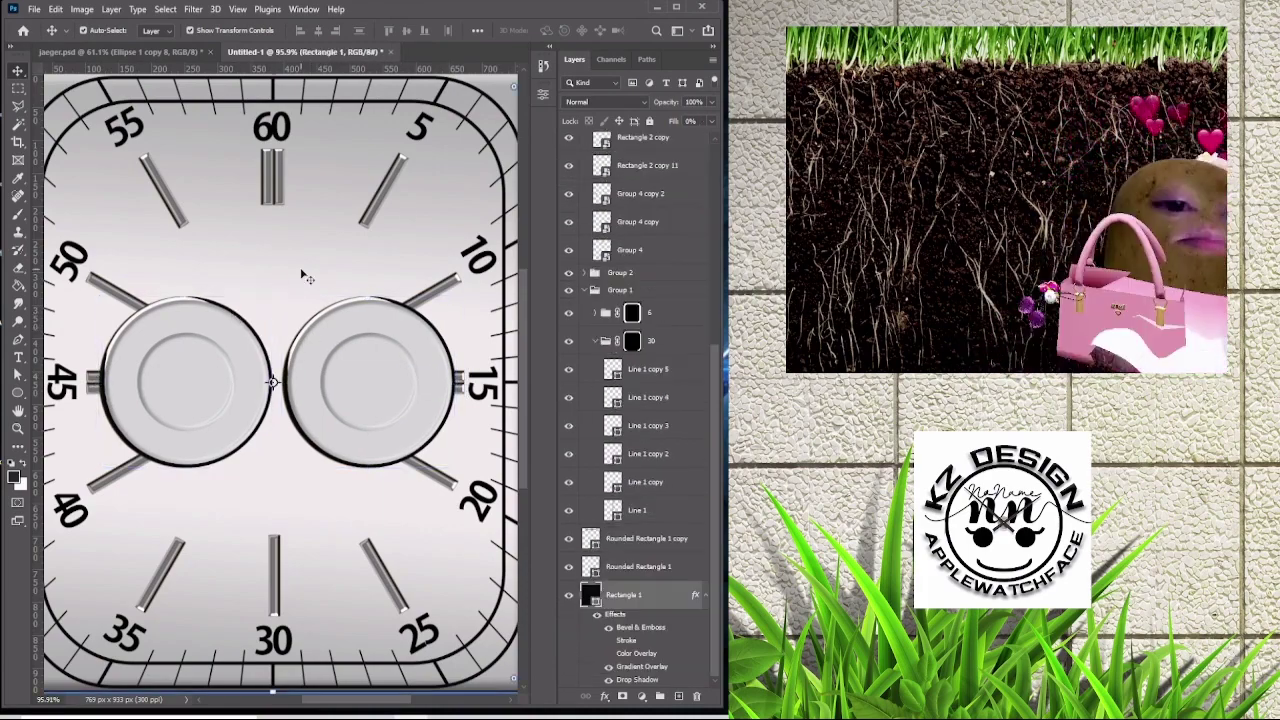
Draw a black circle outline about 300 px in diameter below the two subdials, over the 30 marker.
key(ctrl+0)
key(ctrl+Tab)
key(ctrl+Tab)
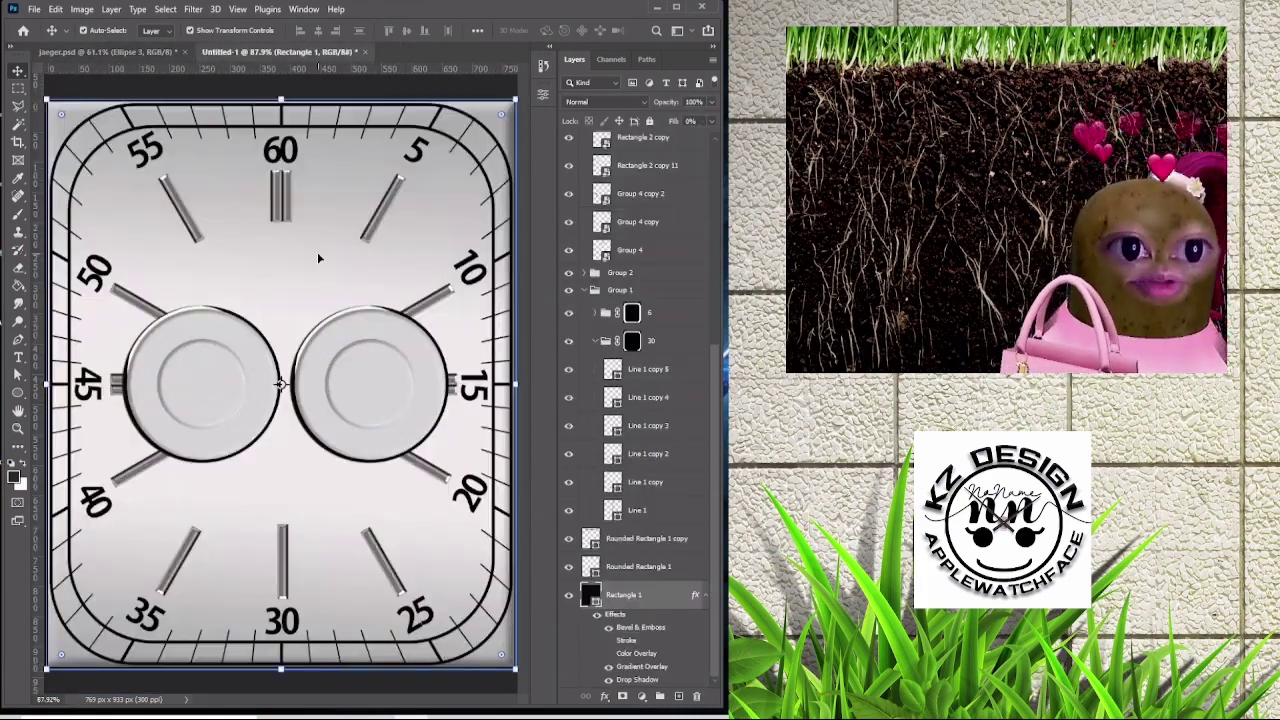
key(ctrl+minus)
drag(400, 578, 395, 575)
key(ctrl+Tab)
key(ctrl+Tab)
key(v)
drag(320, 565, 304, 564)
Center the lower circle horizontally on the dial and hide the hour marker above the 30 numeral.
key(ctrl+Tab)
key(ctrl+Tab)
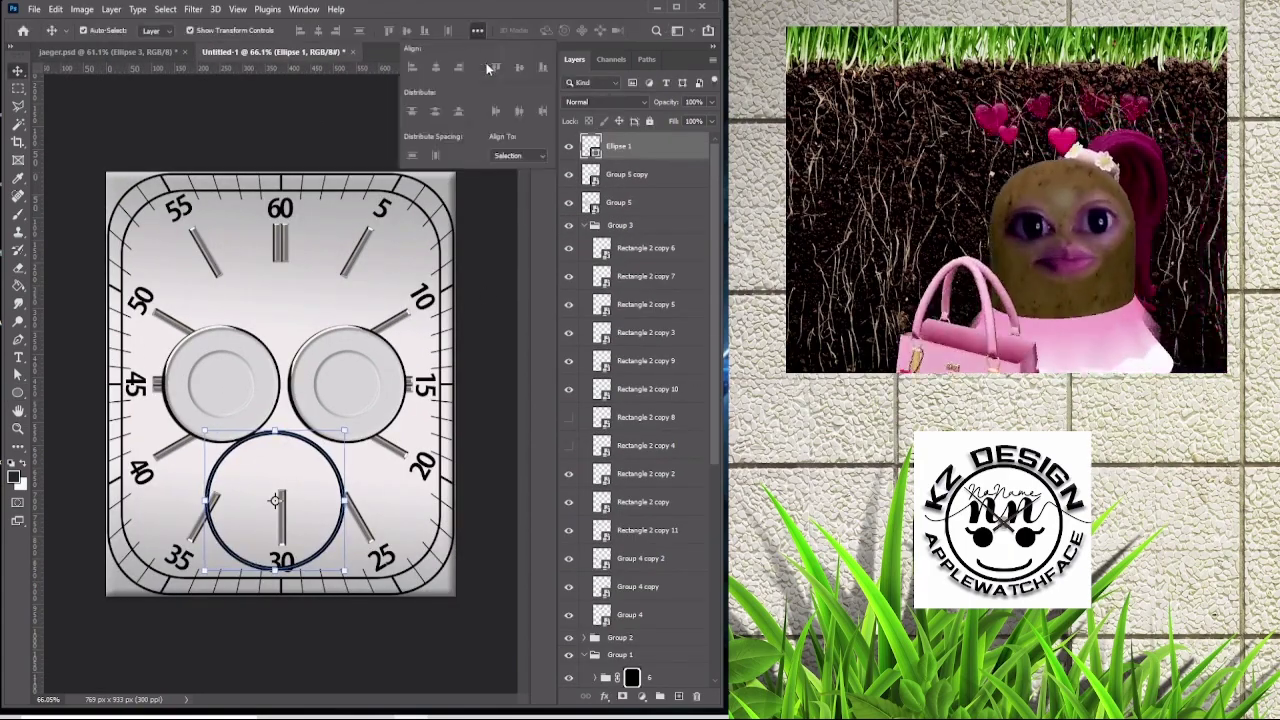
click(378, 516)
key(ctrl+Tab)
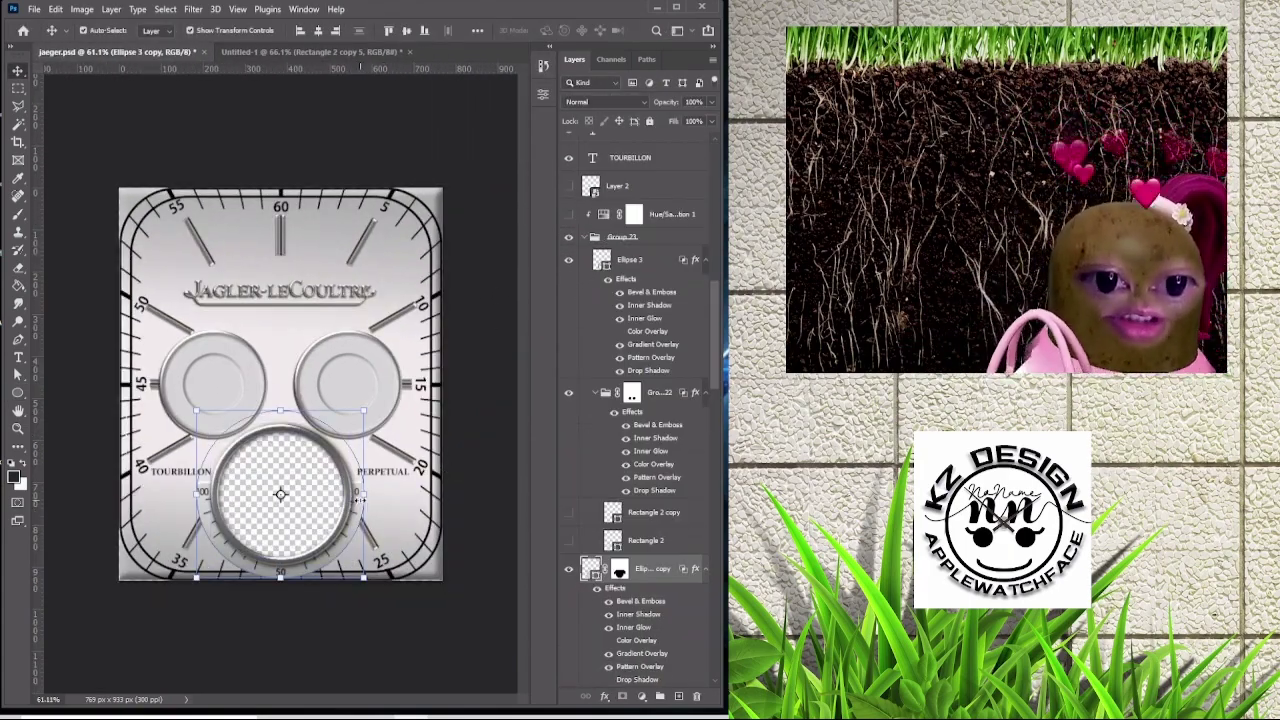
drag(660, 568, 640, 180)
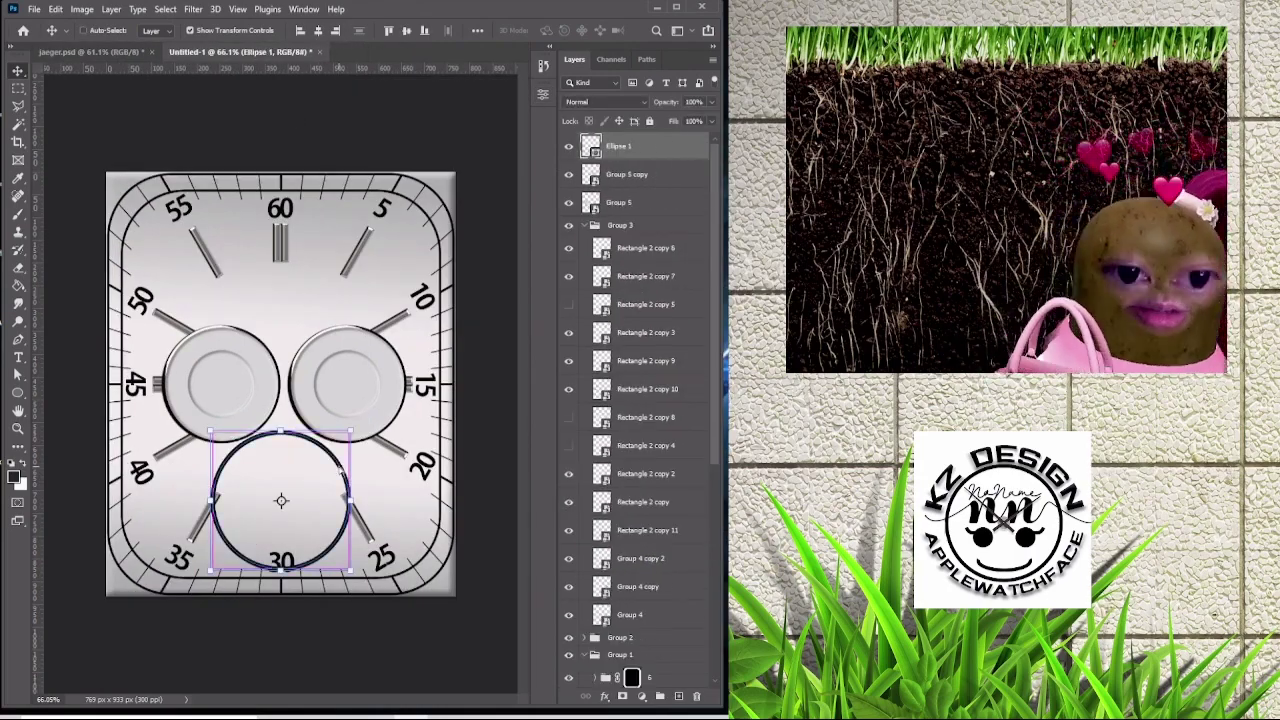
Group the lower circle with a duplicate of itself and fill the original with near-white.
key(ctrl+g)
click(543, 67)
click(442, 222)
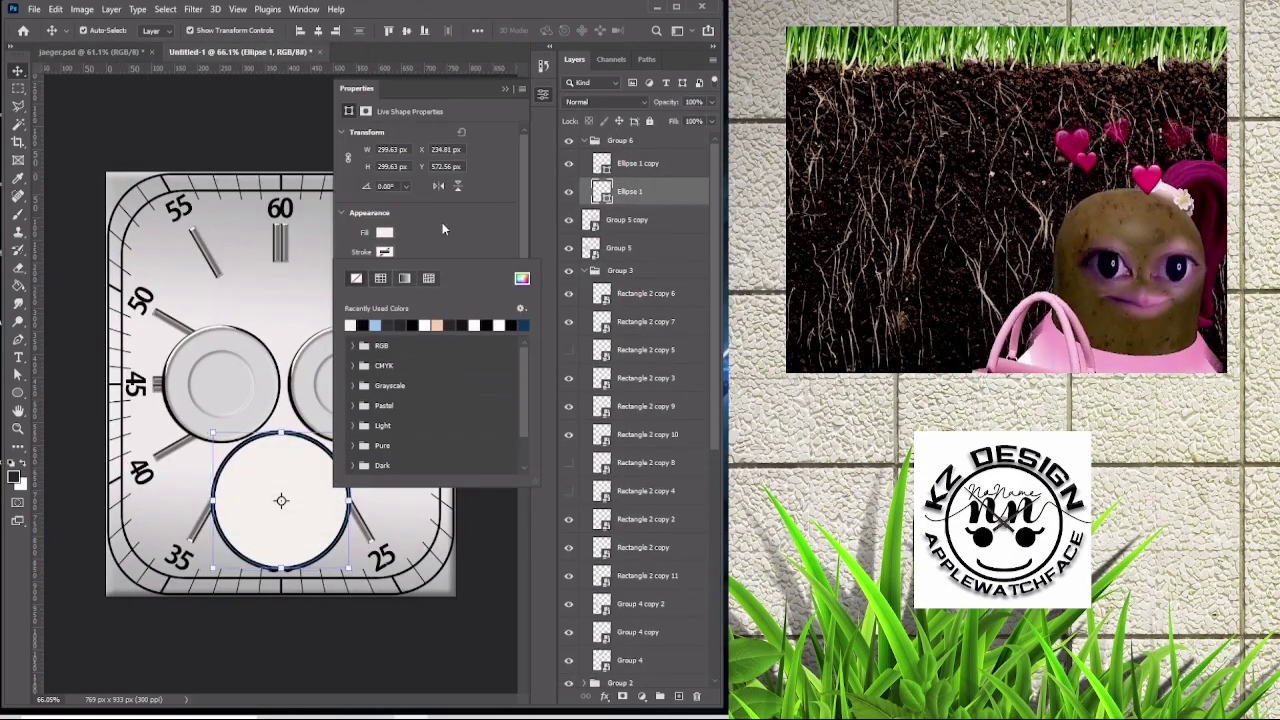
Copy the layer style of Ellipse 3 copy in jaeger.psd and paste it onto the filled lower circle.
click(112, 53)
right_click(656, 563)
click(690, 443)
click(240, 51)
right_click(656, 191)
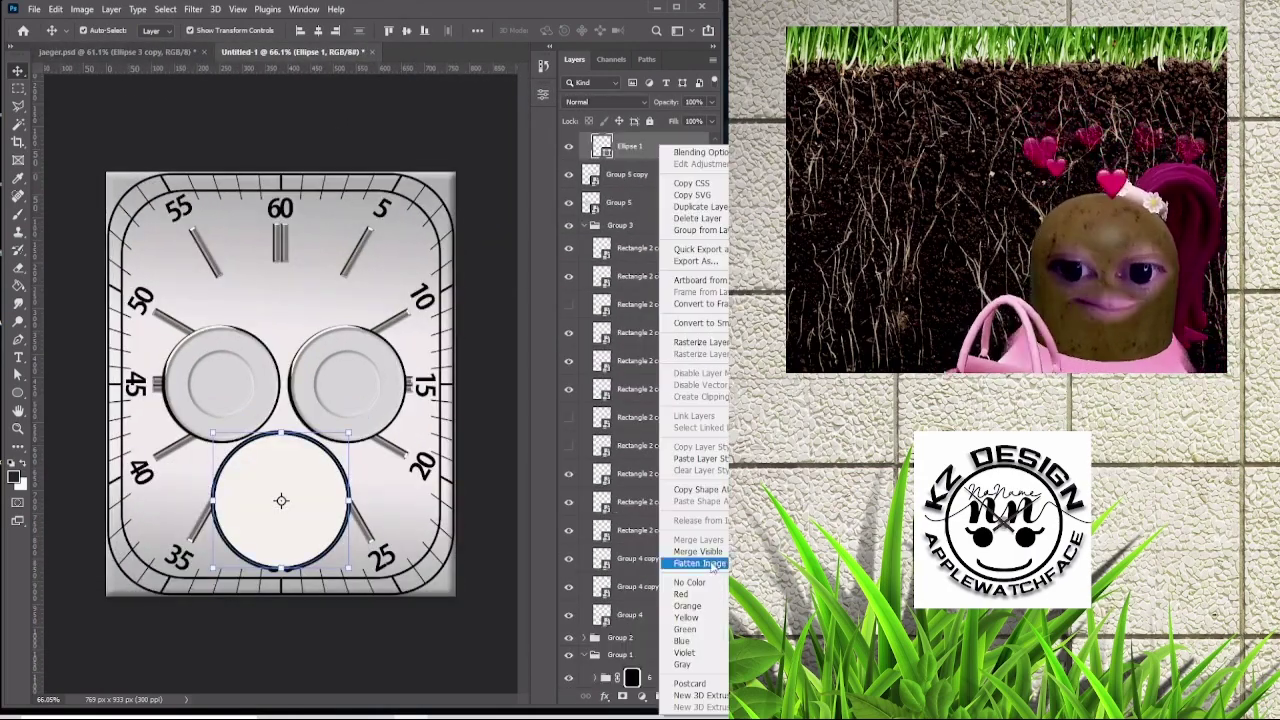
click(693, 458)
Copy Ellipse 3's layer style from jaeger.psd onto the lower circle's duplicate and check the Bevel & Emboss settings.
click(112, 52)
drag(650, 248, 716, 279)
right_click(645, 146)
click(693, 458)
key(h)
scroll(289, 528, up, 3)
double_click(651, 178)
key(Return)
Shrink the lower circle's duplicate into a smaller concentric ring inside the original, comparing it with jaeger.psd.
click(107, 51)
click(285, 51)
click(122, 52)
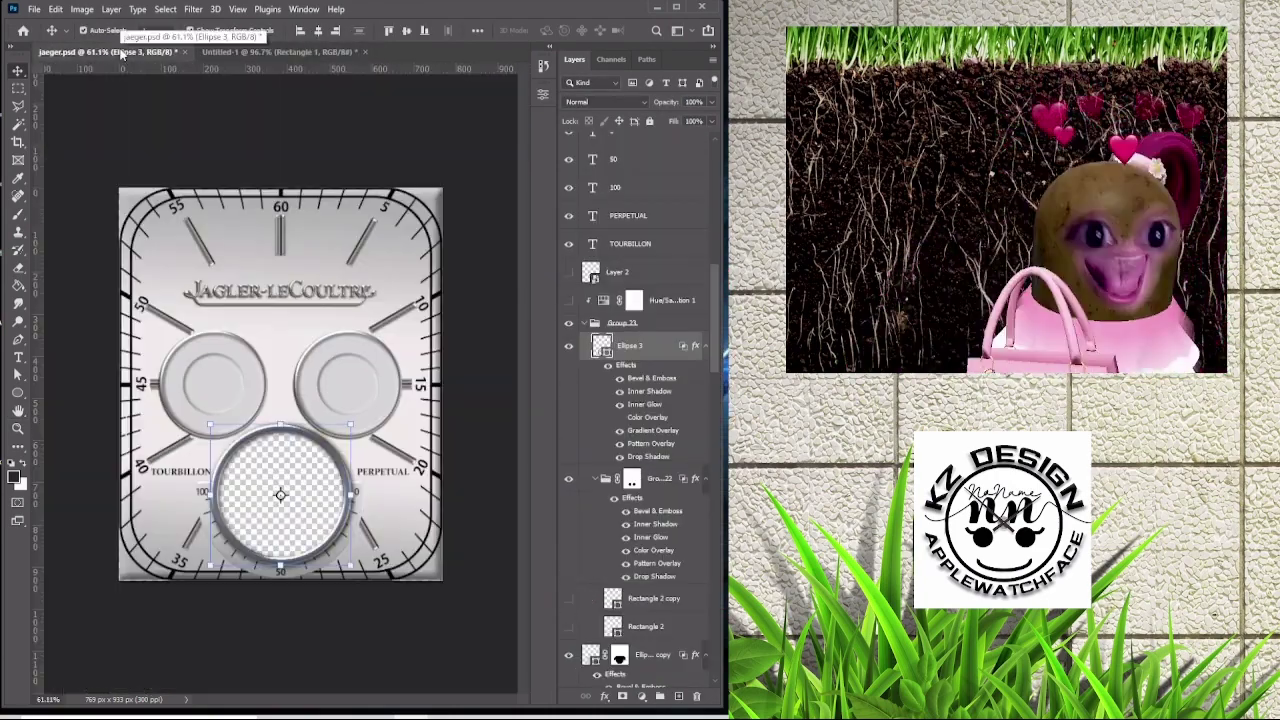
click(285, 51)
click(630, 146)
click(570, 150)
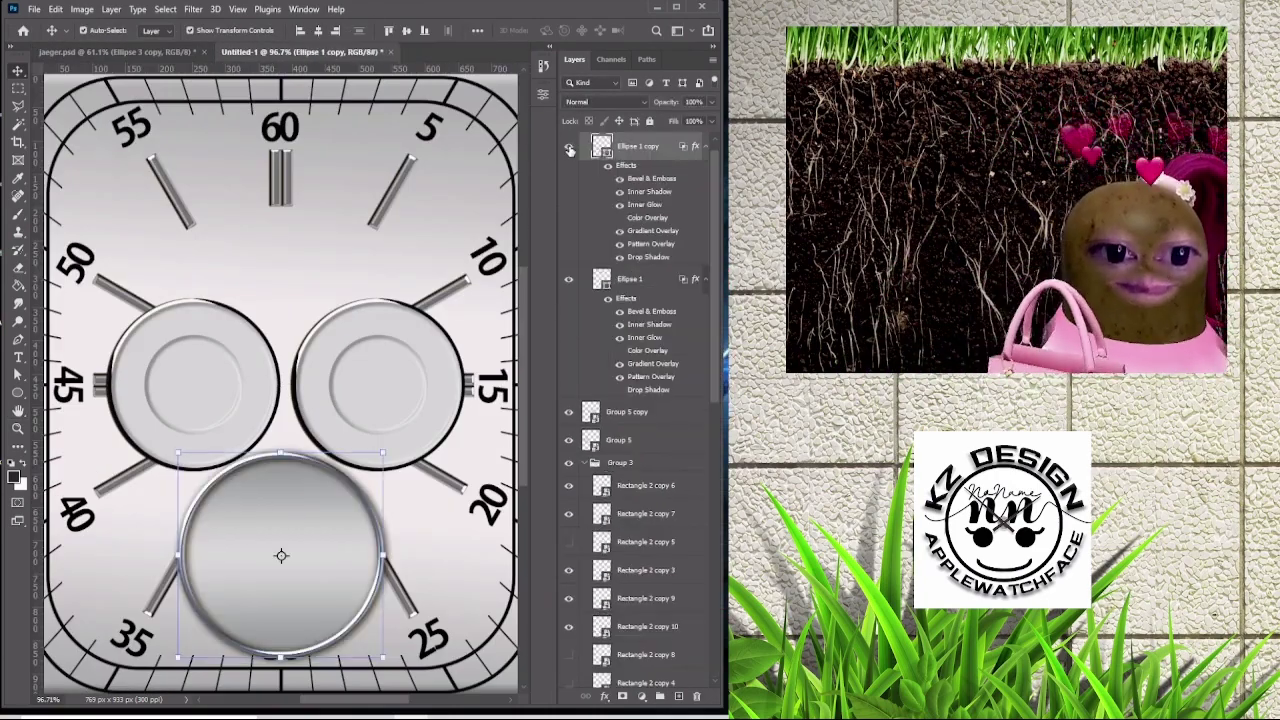
click(570, 148)
click(120, 51)
click(300, 51)
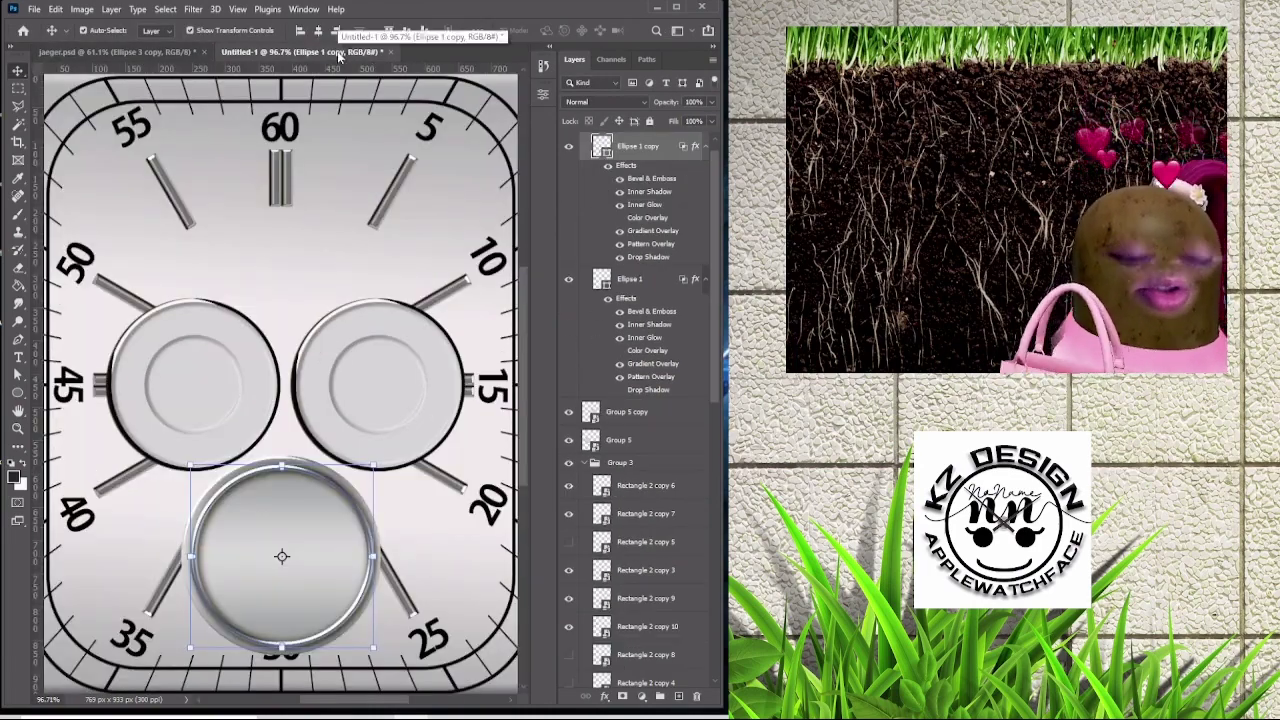
Enlarge the Ellipse 1 circle so it forms a wide band around the smaller lower ring.
click(649, 281)
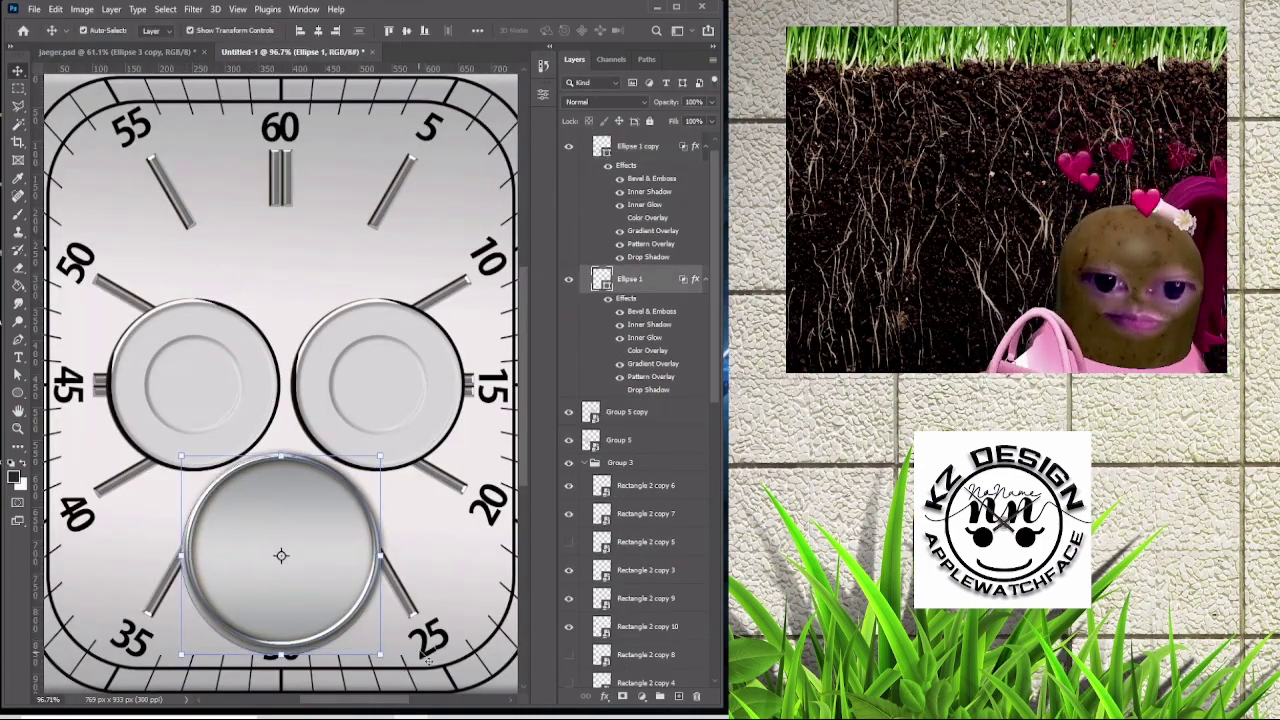
key(ctrl+t)
scroll(208, 690, up, 3)
drag(158, 272, 136, 258)
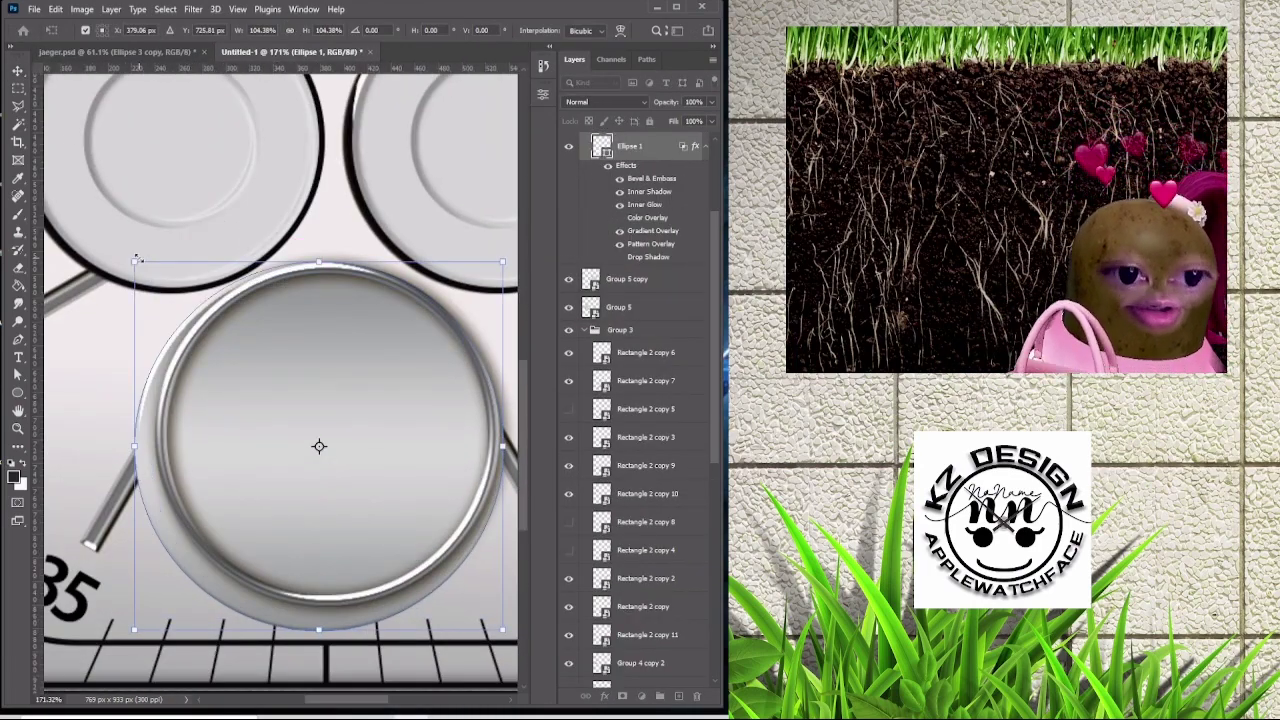
scroll(136, 258, down, 2)
key(Return)
scroll(150, 368, down, 5)
scroll(150, 368, up, 5)
key(ctrl+t)
scroll(150, 368, down, 3)
scroll(150, 368, up, 3)
drag(150, 353, 124, 327)
key(Return)
Align the smaller lower ring and the enlarged Ellipse 1 circle so they are concentric.
key(ctrl+alt+t)
scroll(147, 70, right, 1)
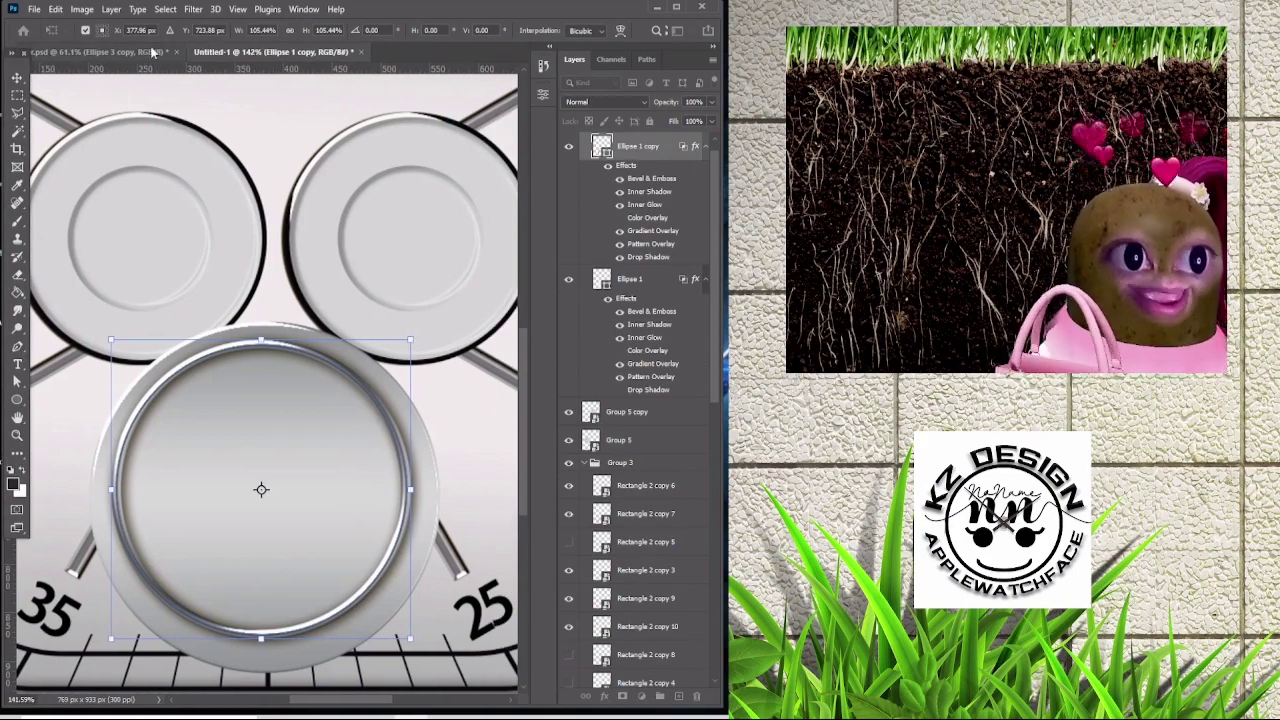
key(Escape)
click(477, 30)
click(520, 70)
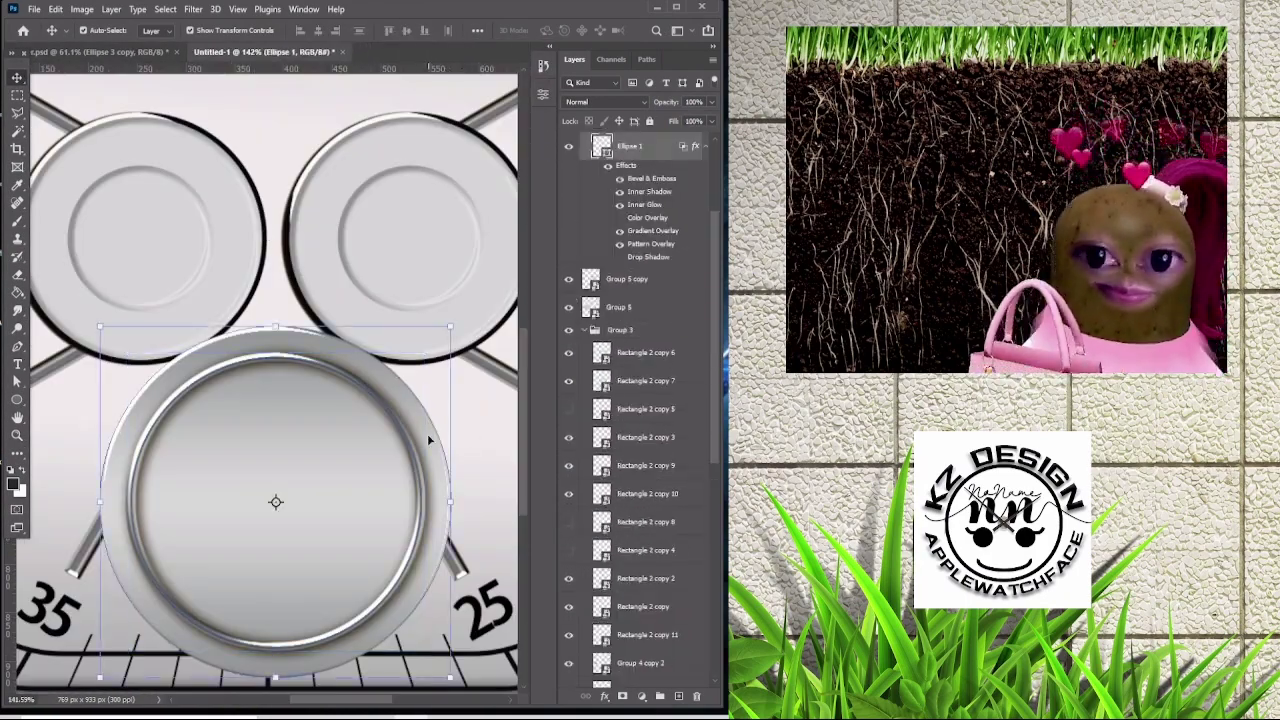
Mask Ellipse 1 so only its lower half shows, using a rectangular selection from the circle's horizontal centre line downward.
scroll(427, 440, down, 2)
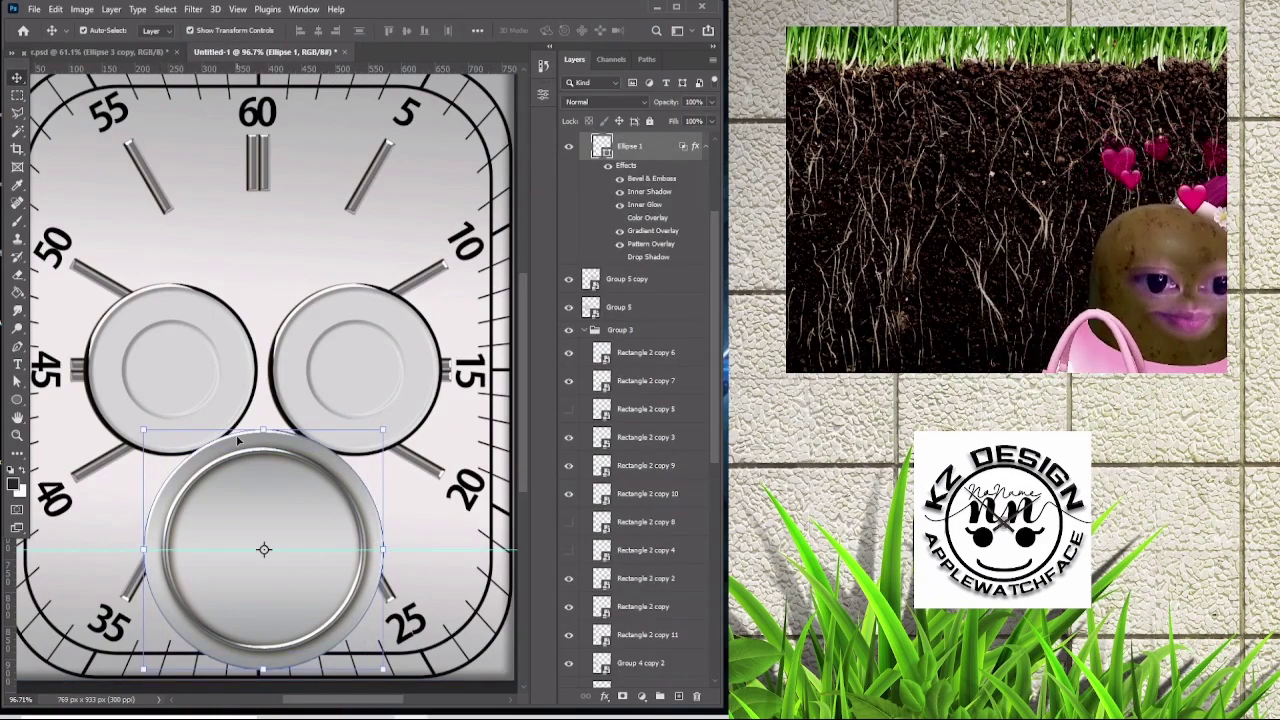
key(m)
drag(107, 549, 408, 680)
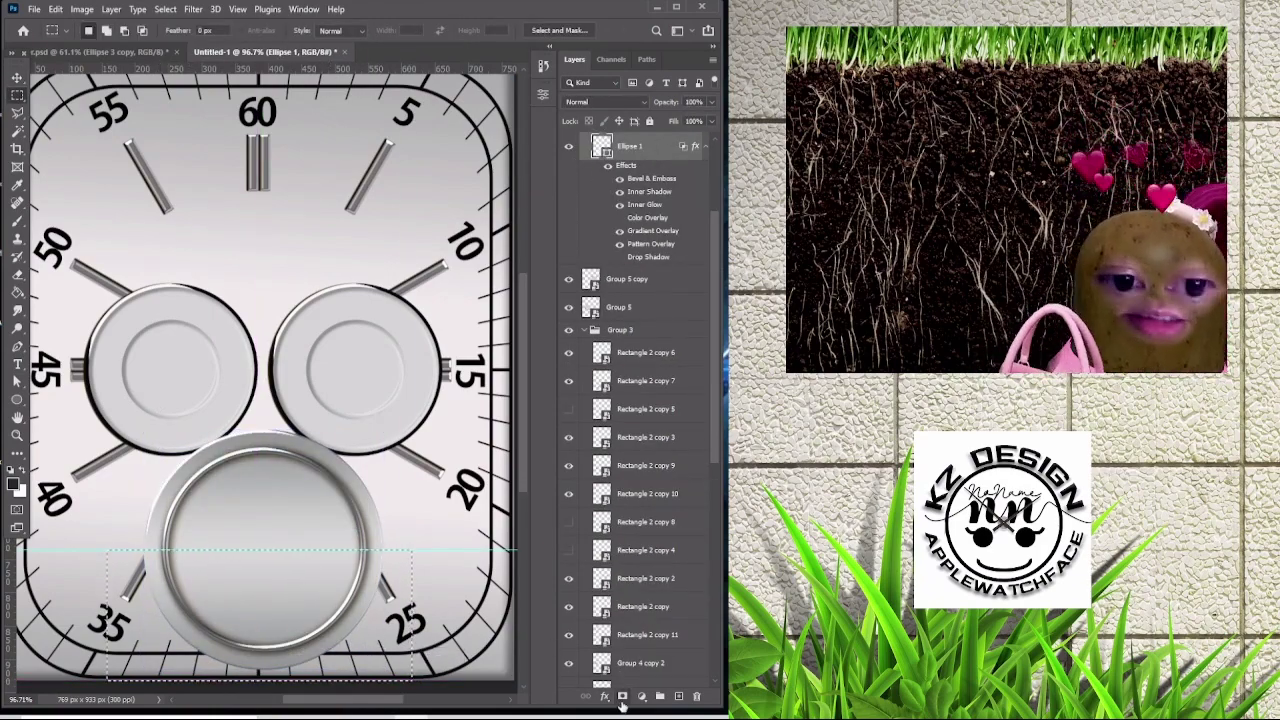
key(v)
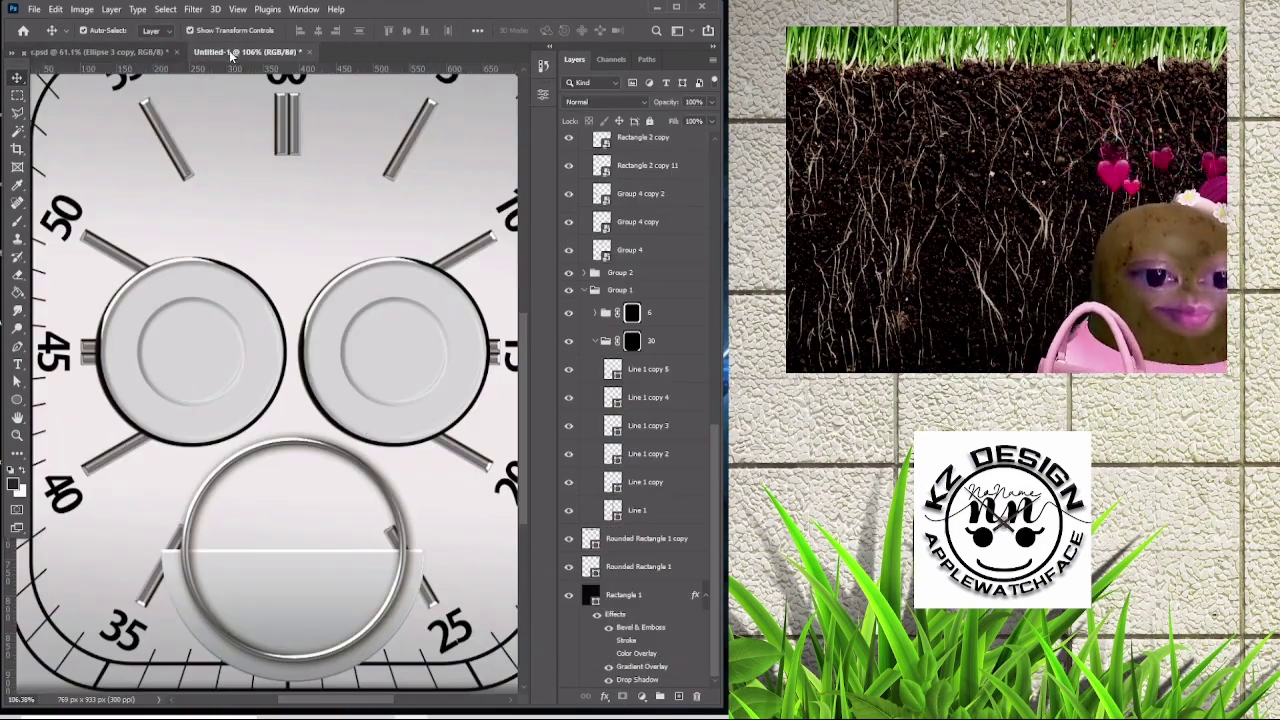
Mask off the inner ends of the 35 and 25 hour markers around the lower ring, comparing the result with jaeger.psd.
click(80, 52)
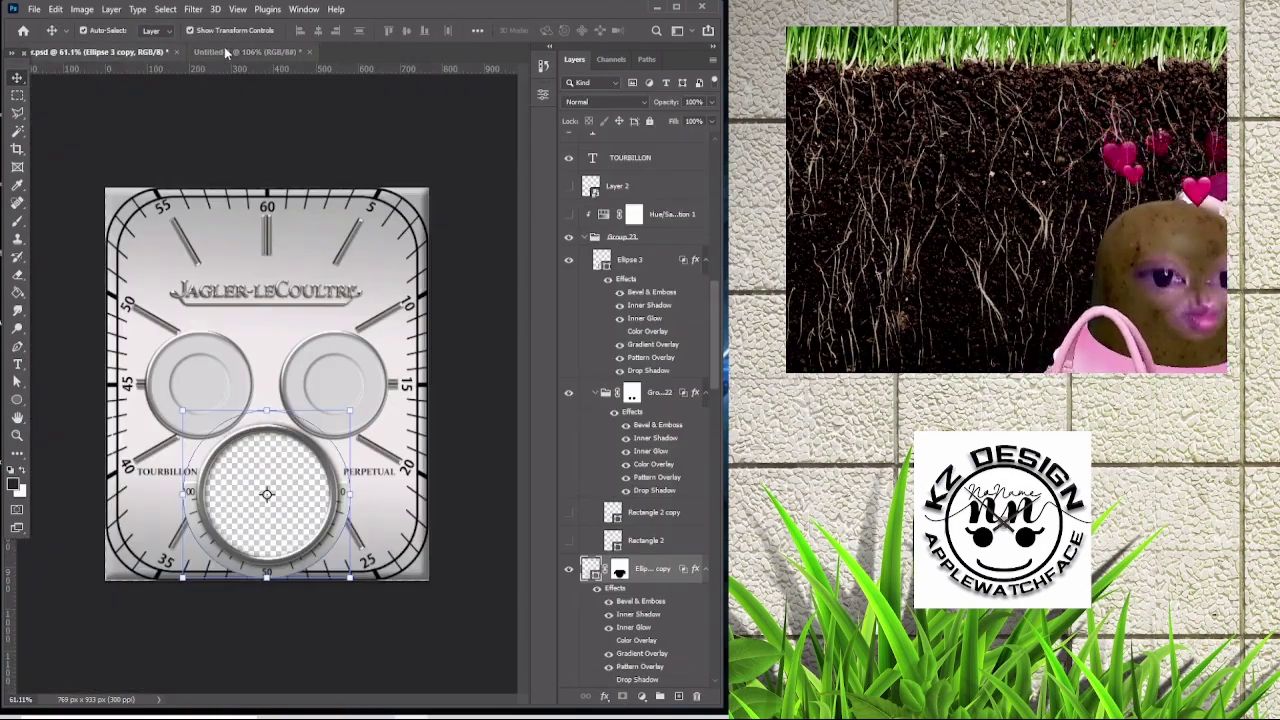
click(245, 52)
click(622, 697)
key(b)
key(v)
click(268, 352)
key(ctrl+minus)
key(ctrl+minus)
key(ctrl+minus)
key(ctrl+Tab)
key(ctrl+plus)
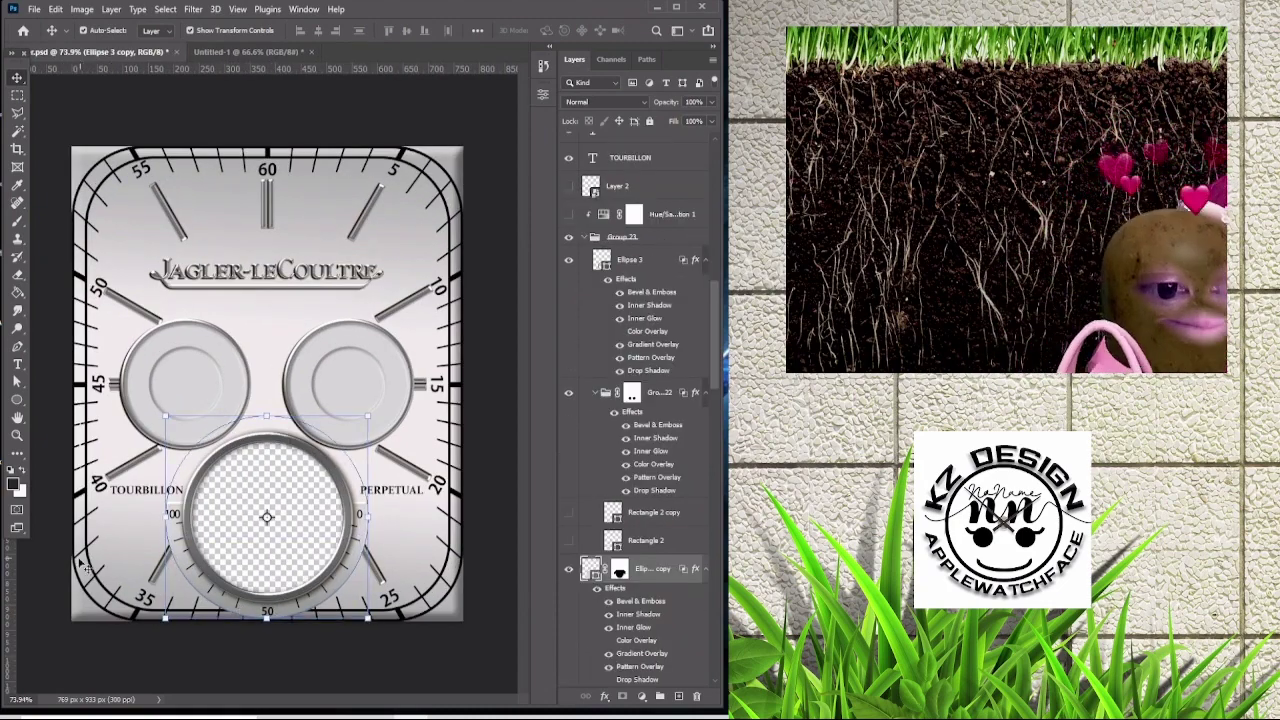
Add the text label 100 in Untitled-1 beside the left side of the lower ring.
key(ctrl+Tab)
key(t)
scroll(706, 215, down, 5)
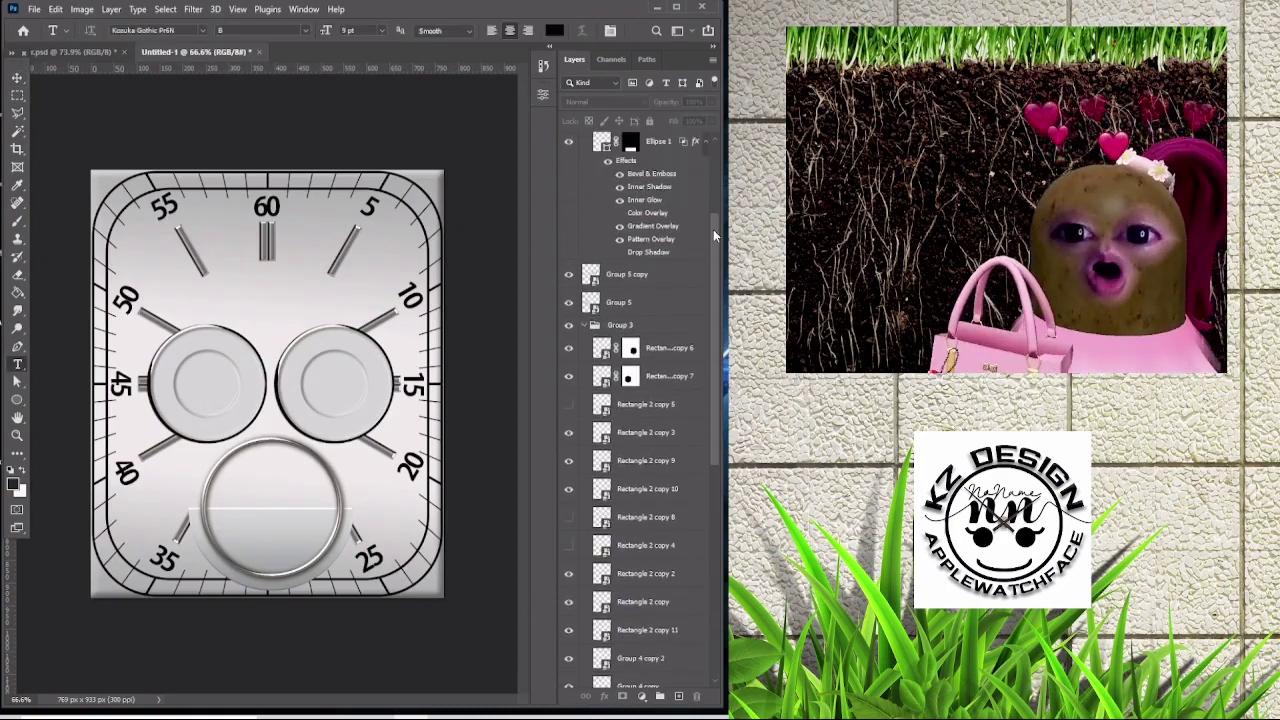
scroll(196, 517, up, 5)
click(178, 512)
text(100)
key(ctrl+Return)
key(v)
scroll(147, 613, up, 1)
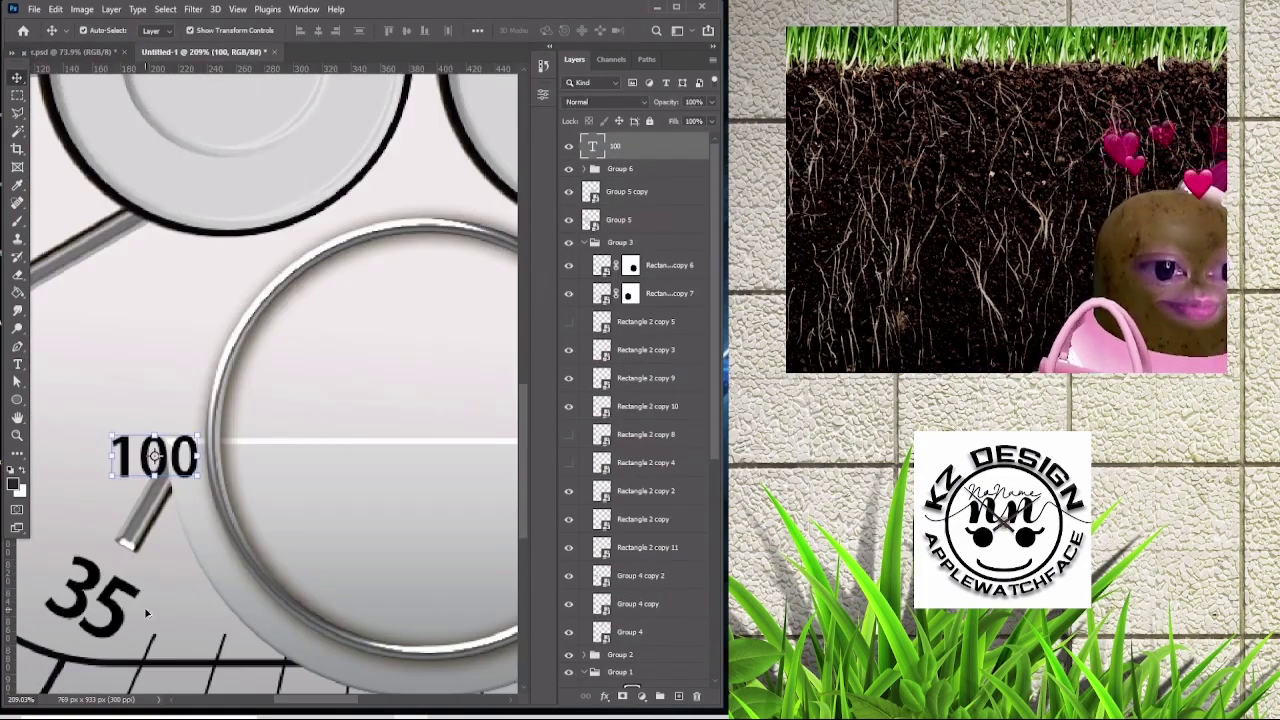
Reduce the character size of the 100 label to suit the lower ring.
click(543, 94)
scroll(151, 300, down, 2)
scroll(151, 300, up, 3)
click(593, 150)
click(543, 94)
click(468, 247)
Duplicate the 100 label onto the opposite side of the lower ring and change its text to 0.
scroll(309, 423, down, 4)
drag(223, 494, 152, 487)
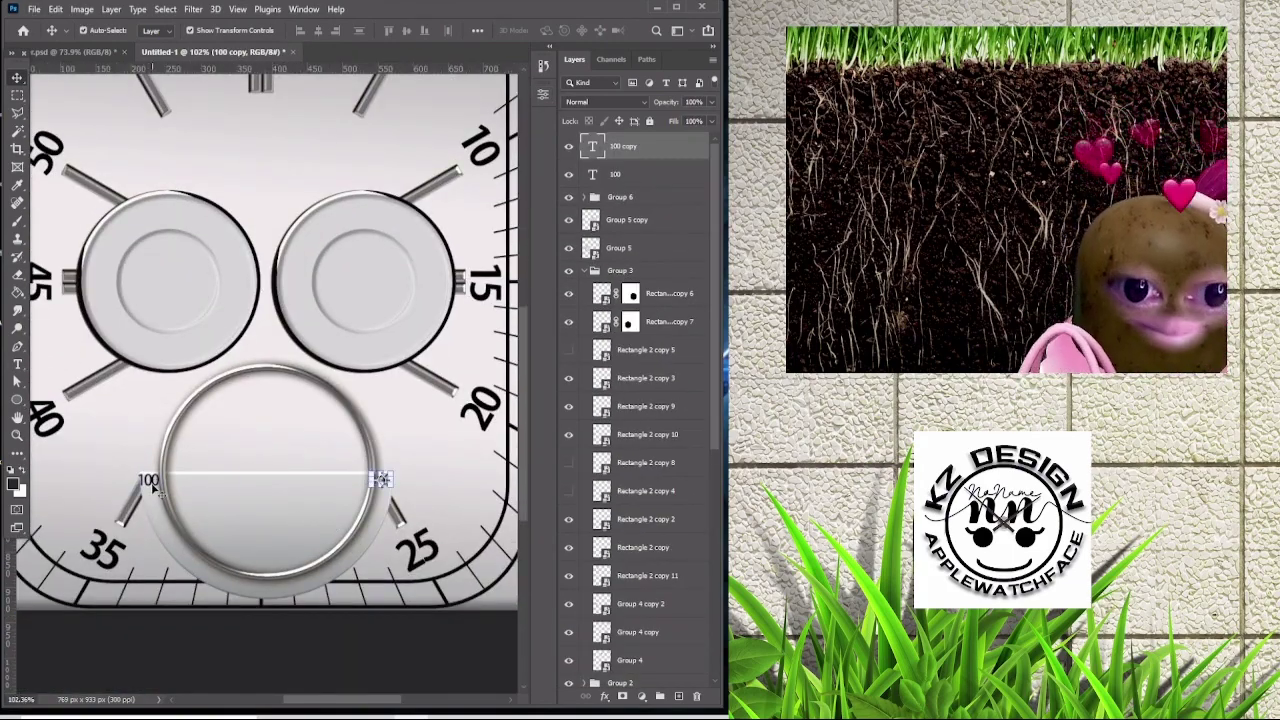
scroll(152, 484, up, 3)
click(289, 523)
scroll(397, 471, down, 2)
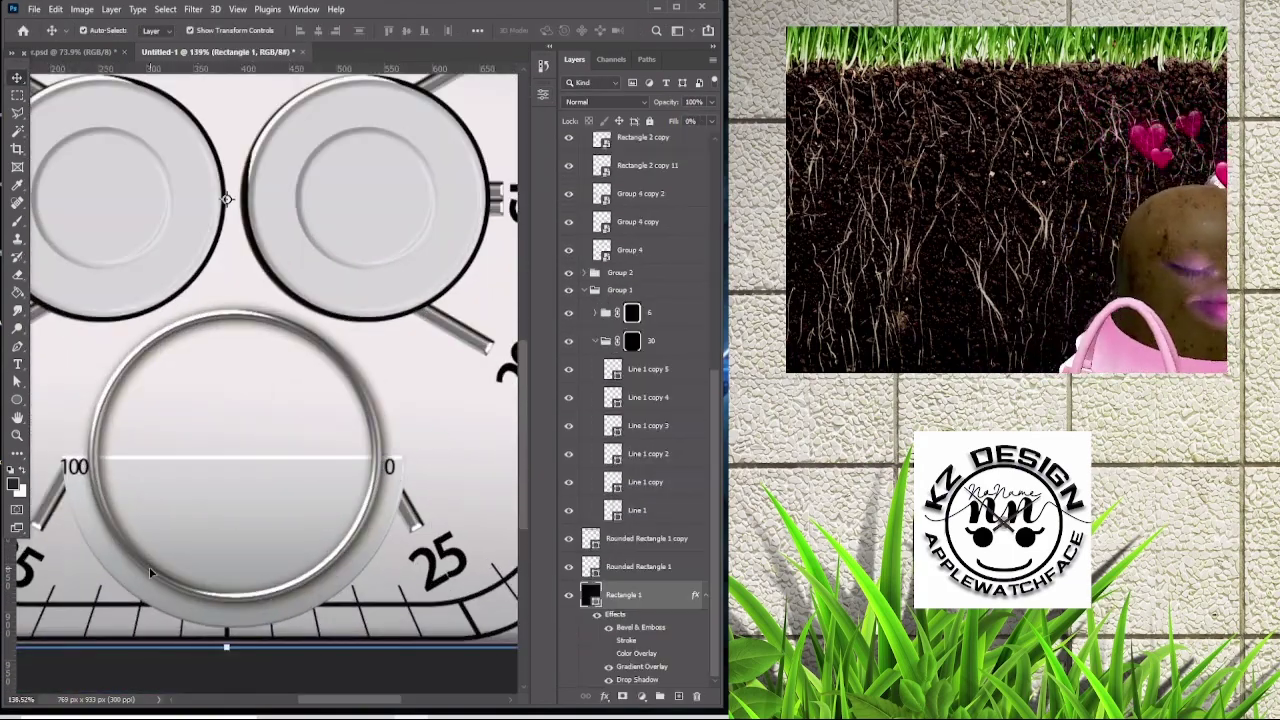
Add a copy of the ring label centred below the lower ring and change its text to 50.
scroll(199, 380, down, 1)
click(226, 465)
scroll(250, 405, up, 2)
drag(226, 437, 230, 632)
key(t)
click(16, 79)
scroll(223, 594, down, 4)
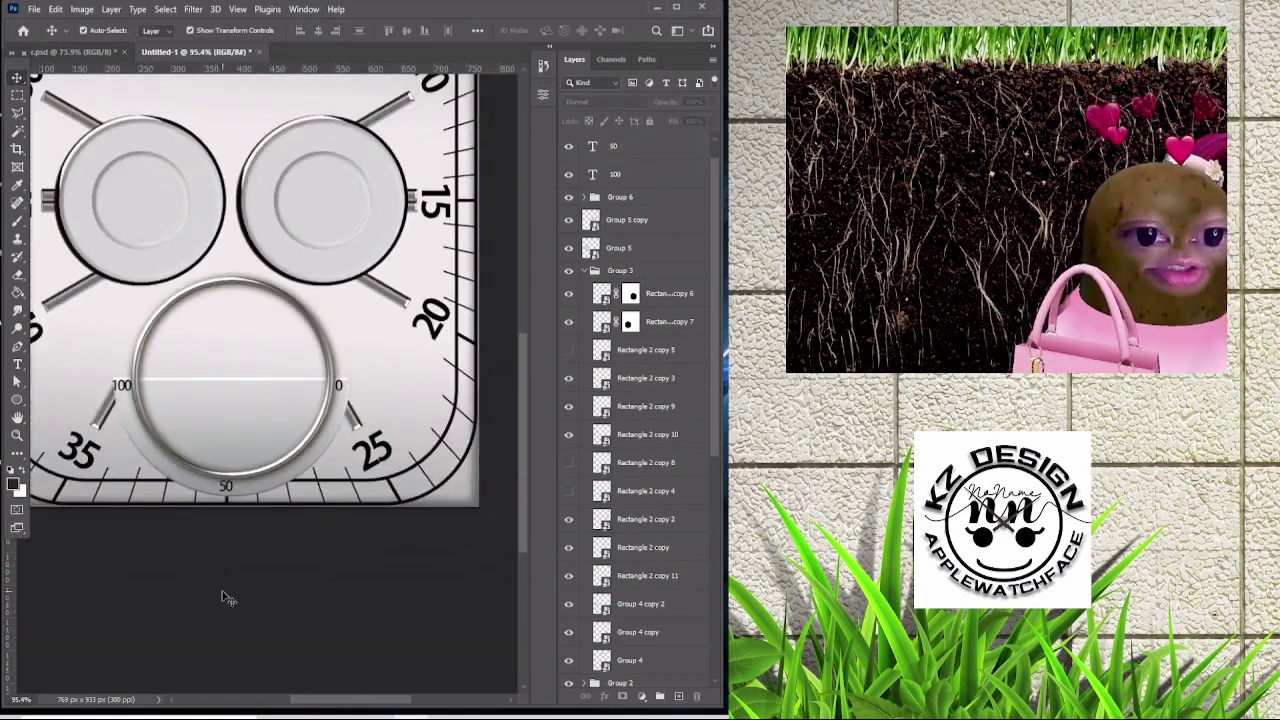
Copy the tick-mark group from jaeger.psd's Group 24 copy smart object into Untitled-1 and fit it around the lower ring.
key(ctrl+Tab)
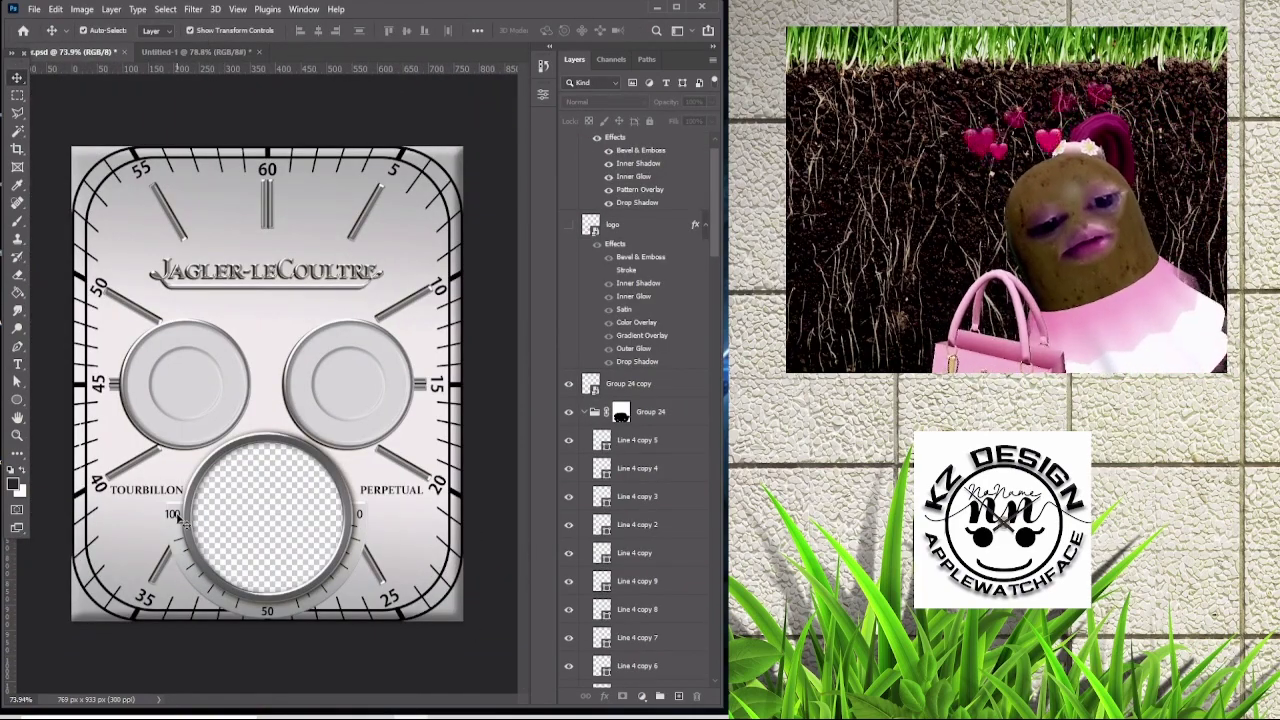
scroll(640, 400, down, 3)
double_click(593, 135)
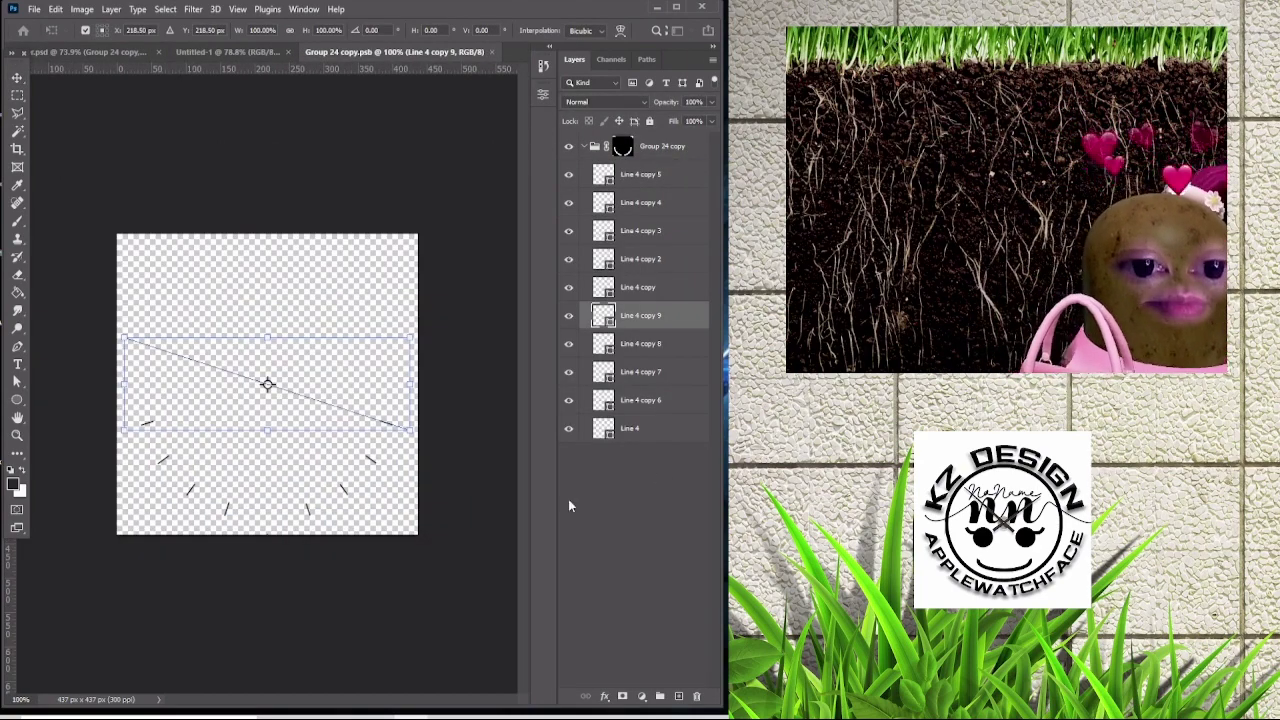
key(ctrl+z)
key(ctrl+z)
key(ctrl+z)
key(ctrl+z)
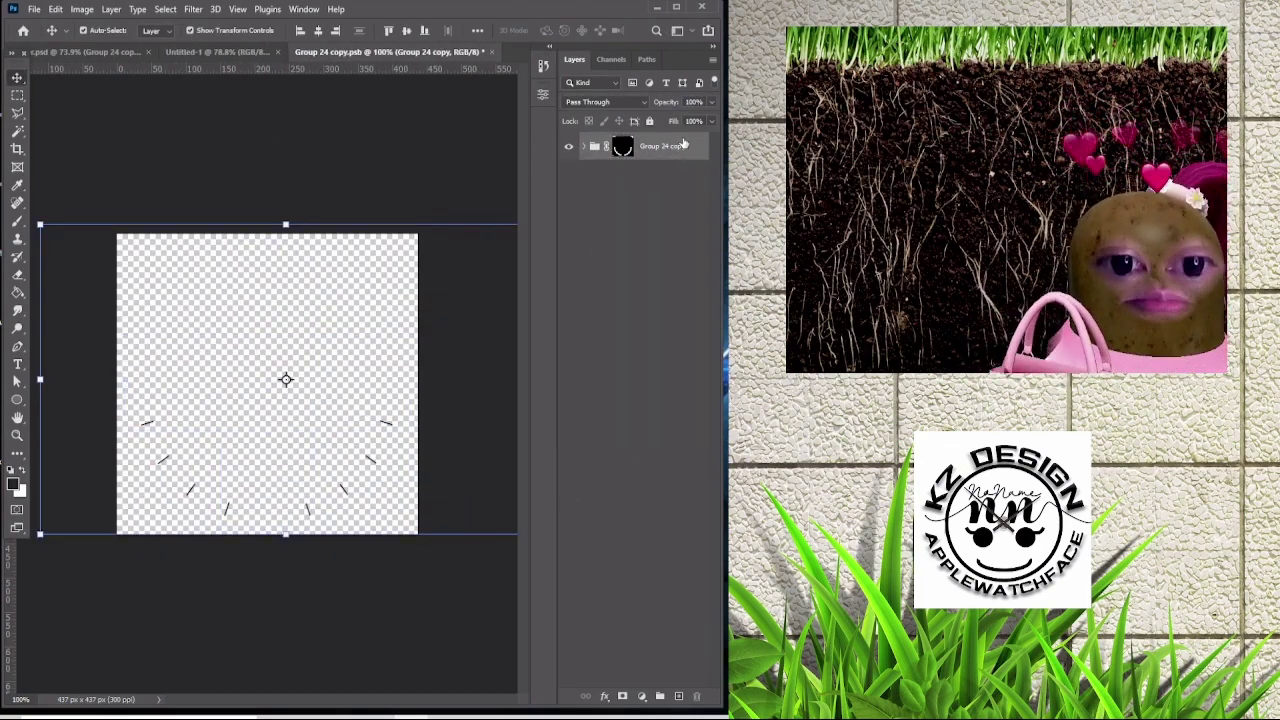
click(230, 51)
key(ctrl+t)
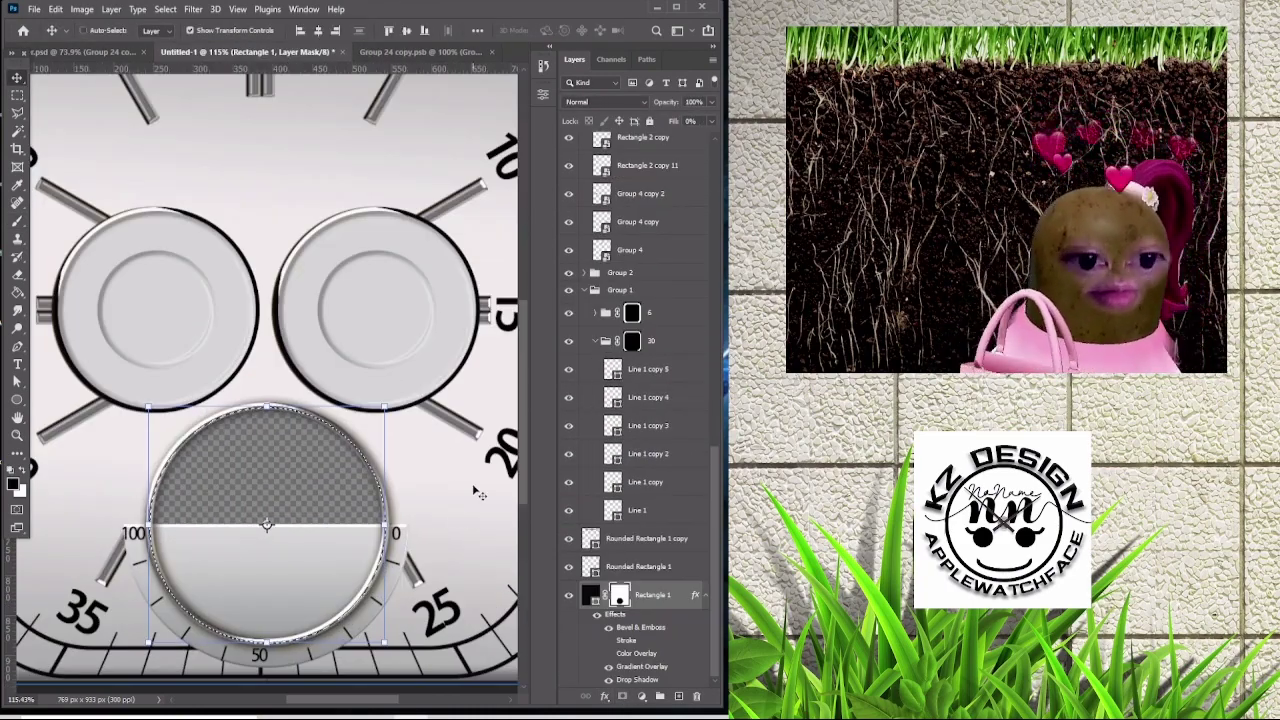
Mask the inside of the lower ring out of Ellipse 1, leaving a transparent opening.
scroll(678, 416, up, 5)
key(b)
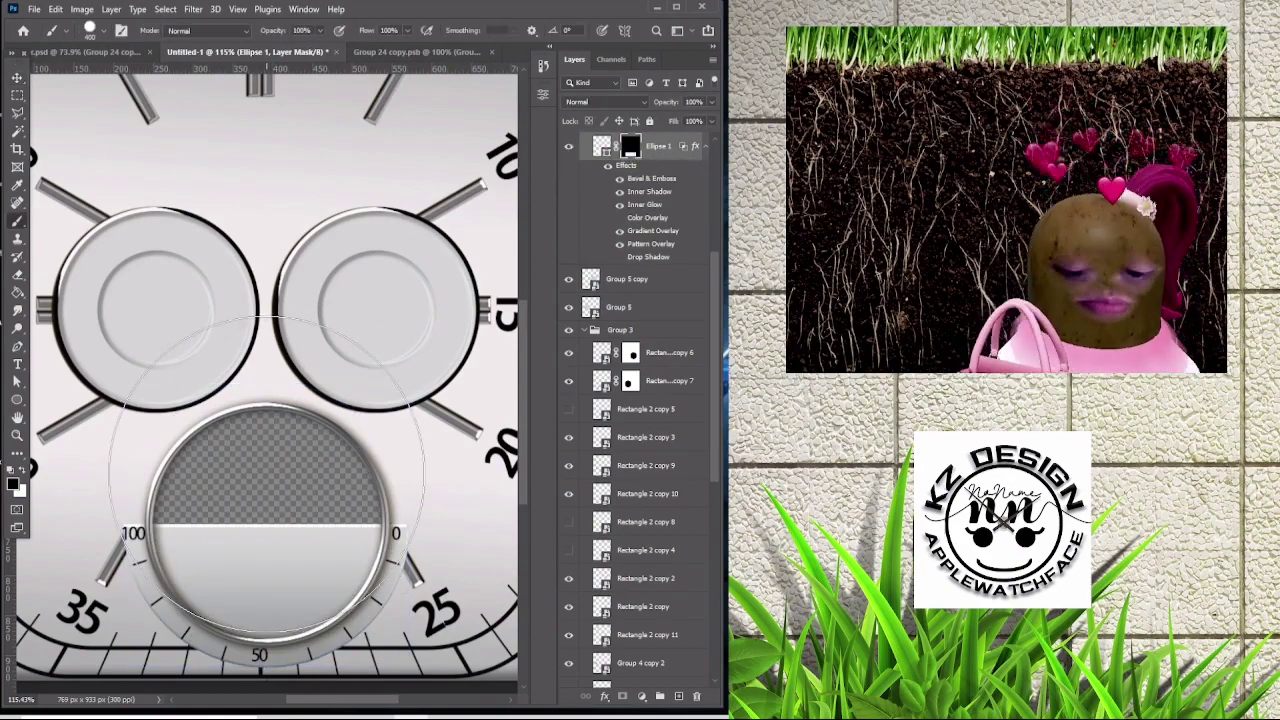
click(265, 530)
key(v)
scroll(452, 458, down, 2)
key(ctrl+0)
scroll(640, 450, down, 10)
Convert the masked Rectangle 1 background layer to a smart object.
click(658, 596)
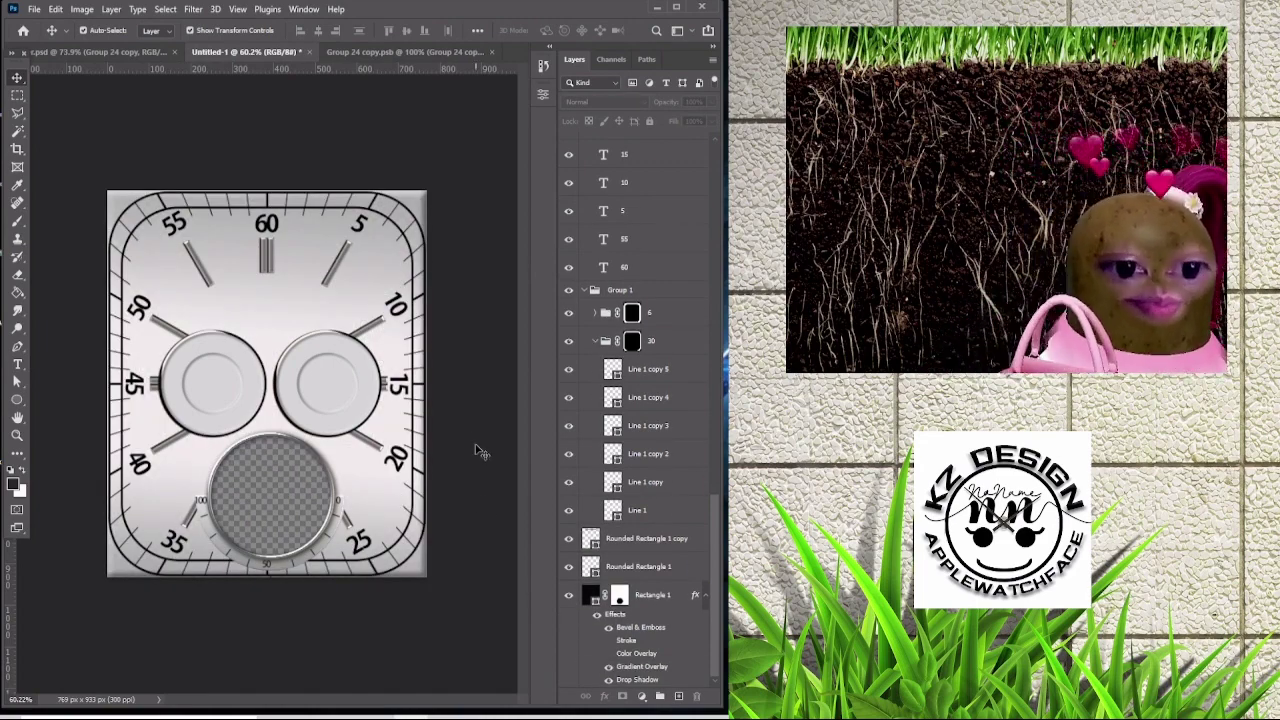
right_click(645, 597)
click(690, 202)
scroll(277, 276, up, 2)
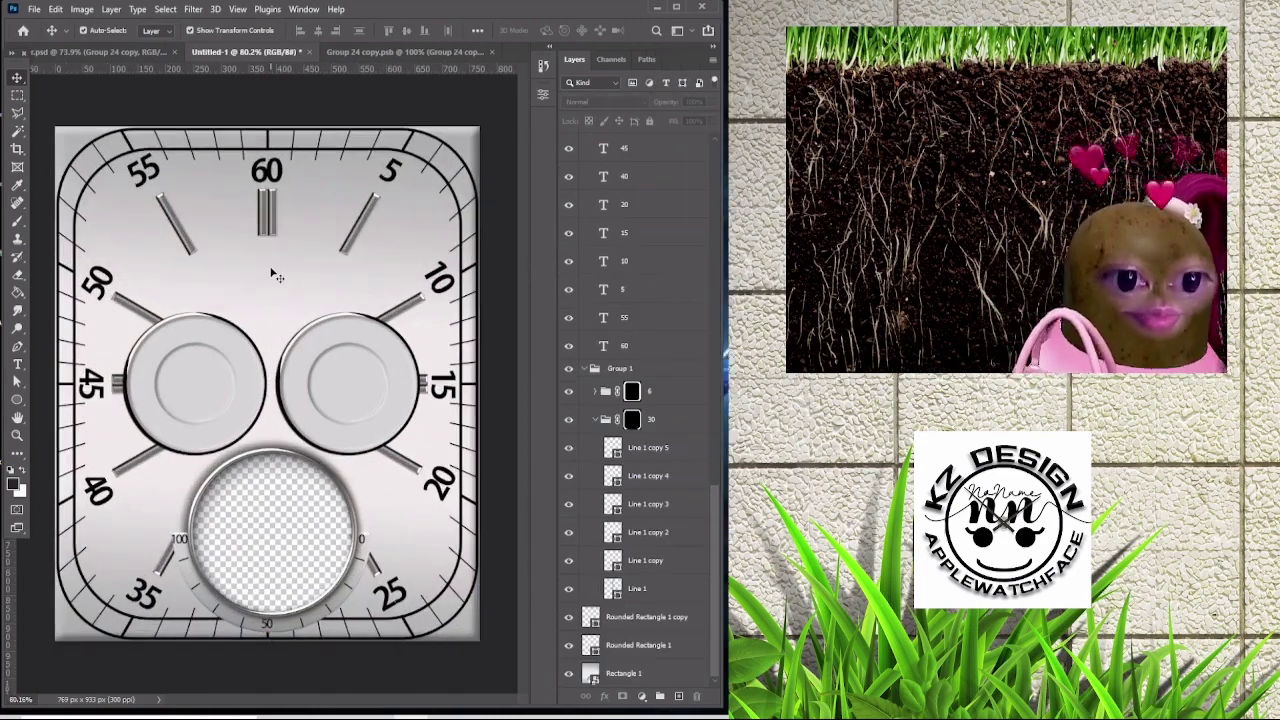
Copy the styled Jaeger-LeCoultre logo layer from jaeger.psd into Untitled-1, placing it above the two subdials.
click(72, 54)
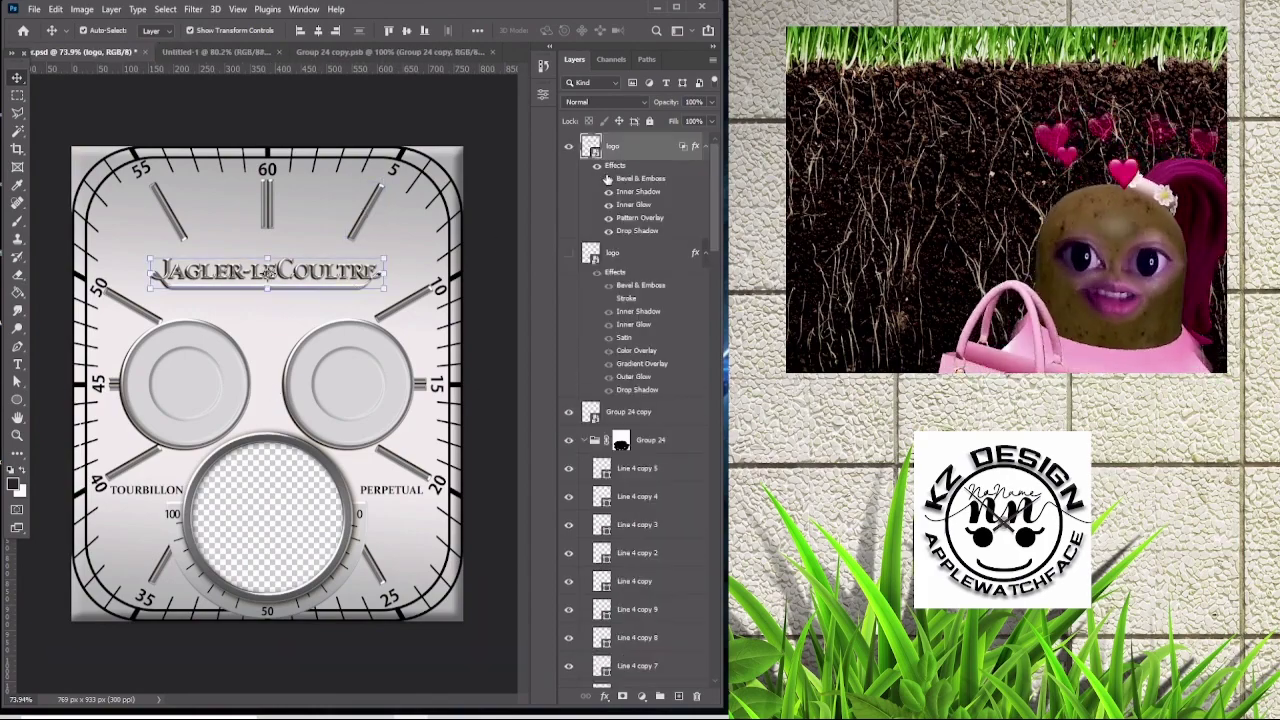
click(215, 51)
scroll(295, 311, down, 3)
scroll(295, 311, up, 4)
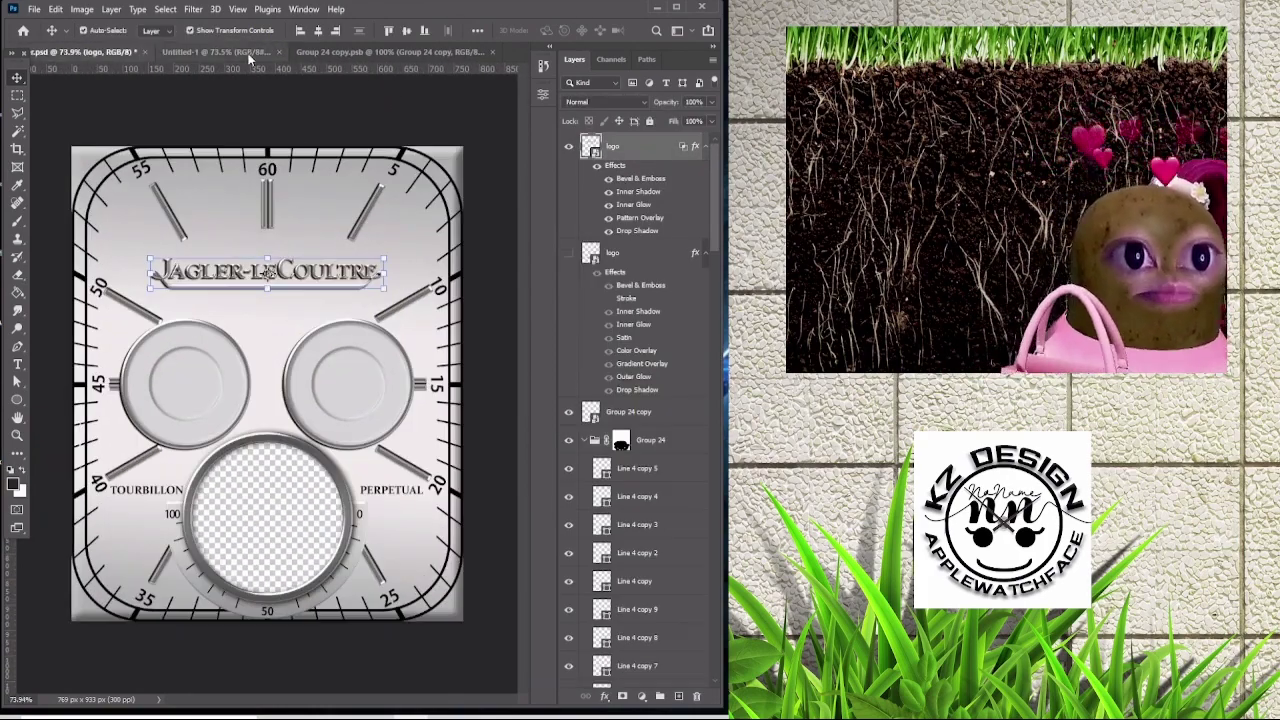
Adjust the Bevel & Emboss size in the logo's layer style and check the whole watch face.
double_click(650, 146)
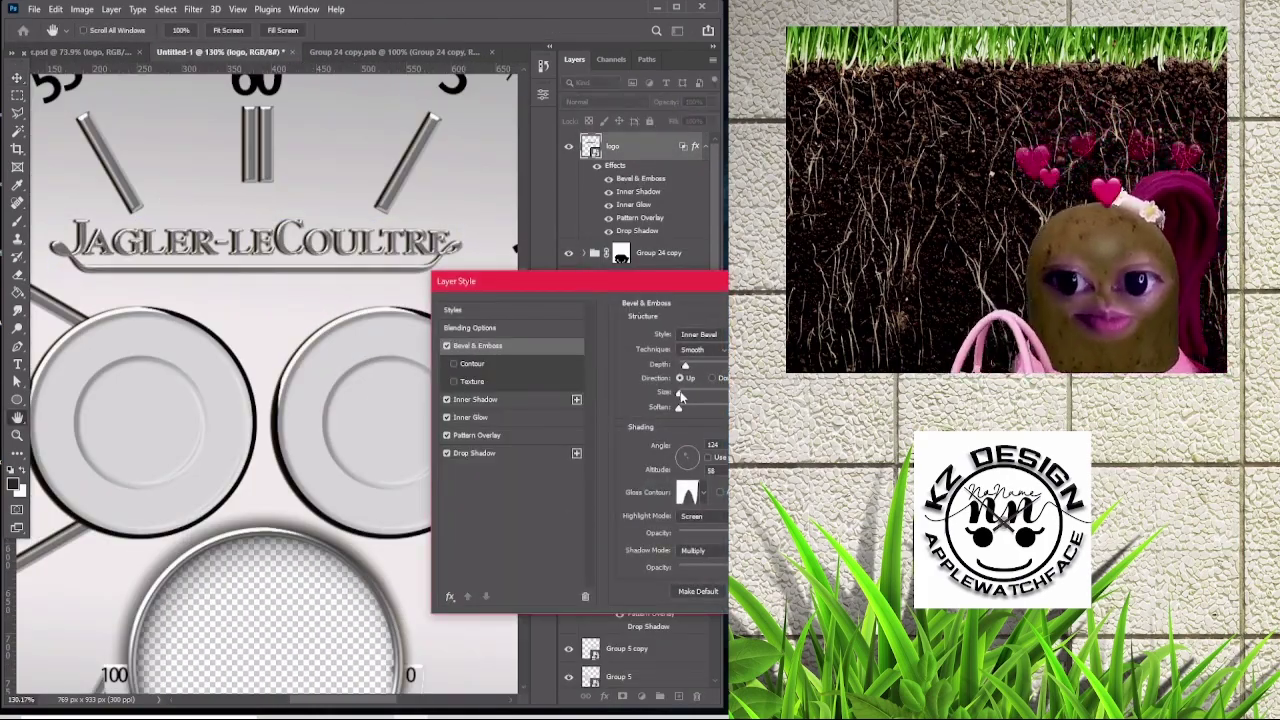
key(Return)
scroll(265, 357, down, 3)
scroll(265, 357, up, 2)
scroll(265, 357, down, 2)
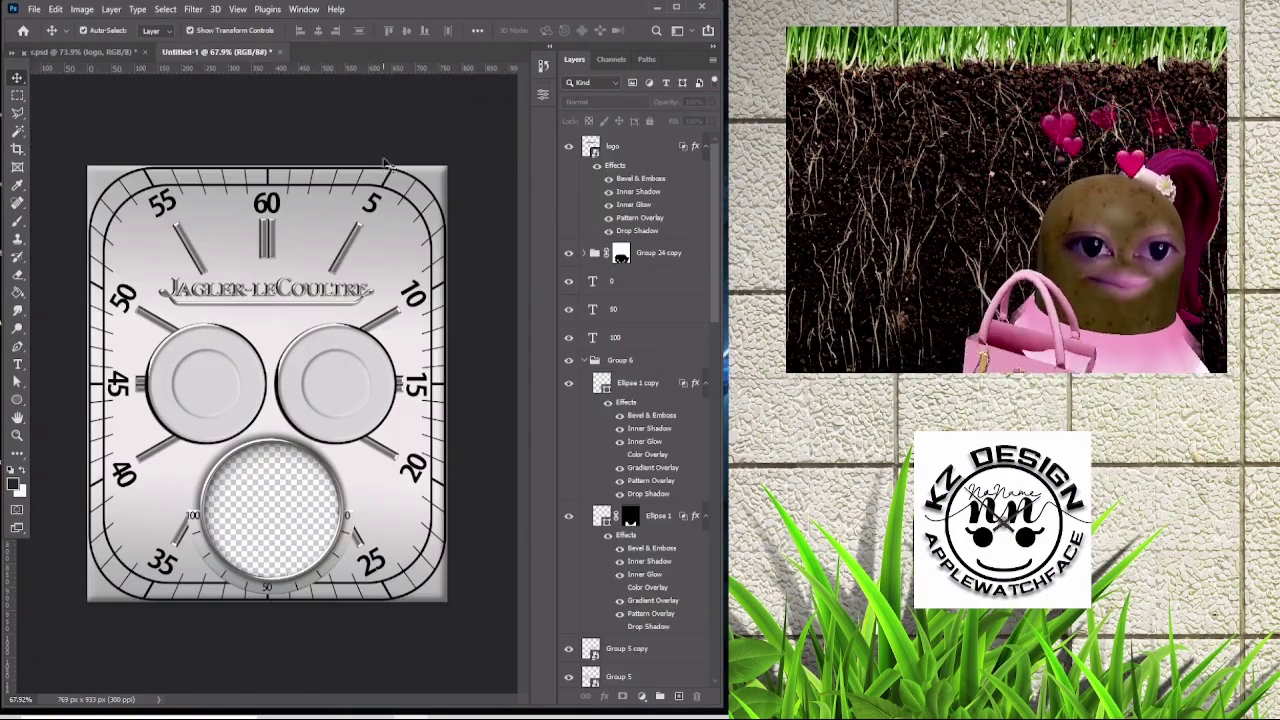
Export the finished watch face using Export As.
click(34, 9)
click(40, 171)
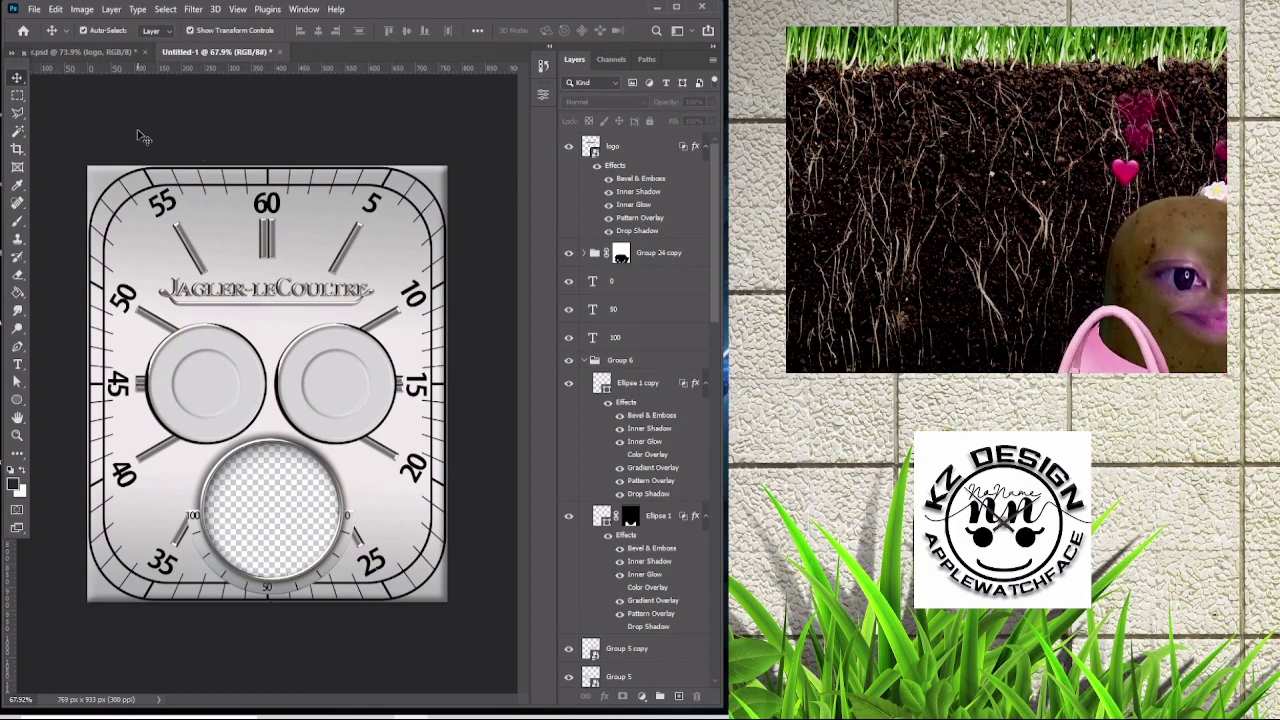
click(33, 10)
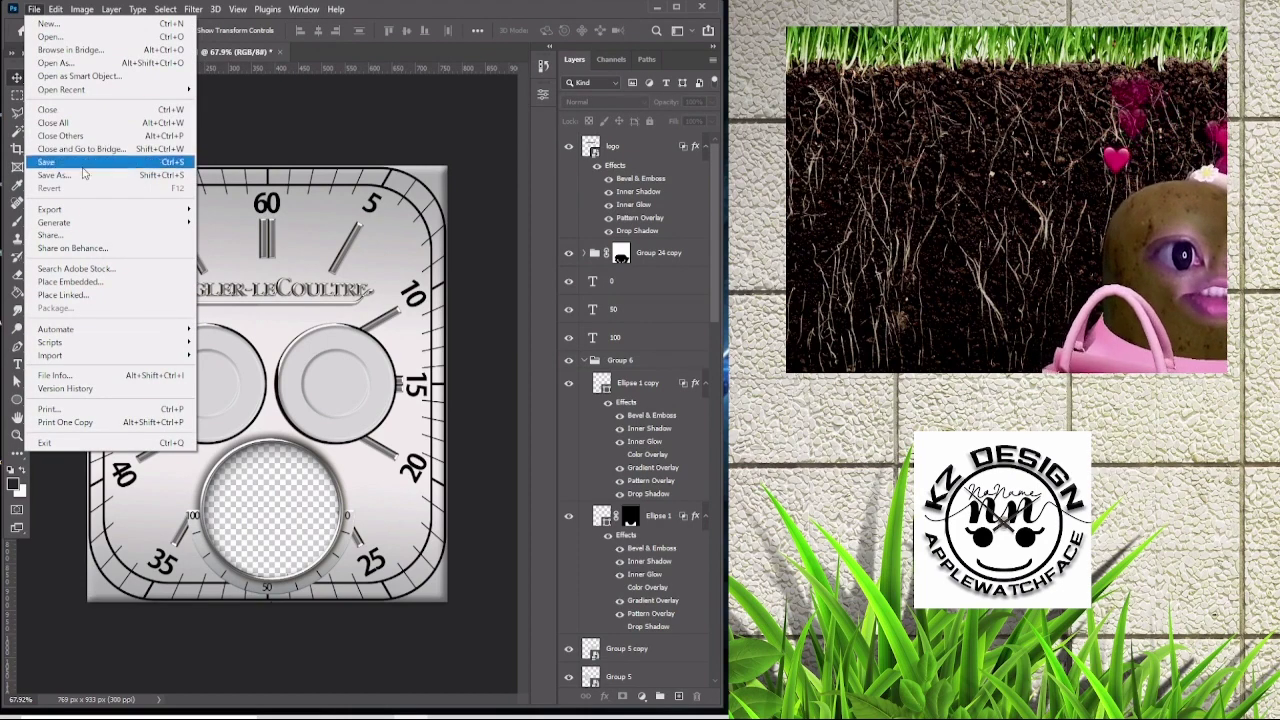
mouse_move(84, 217)
click(226, 223)
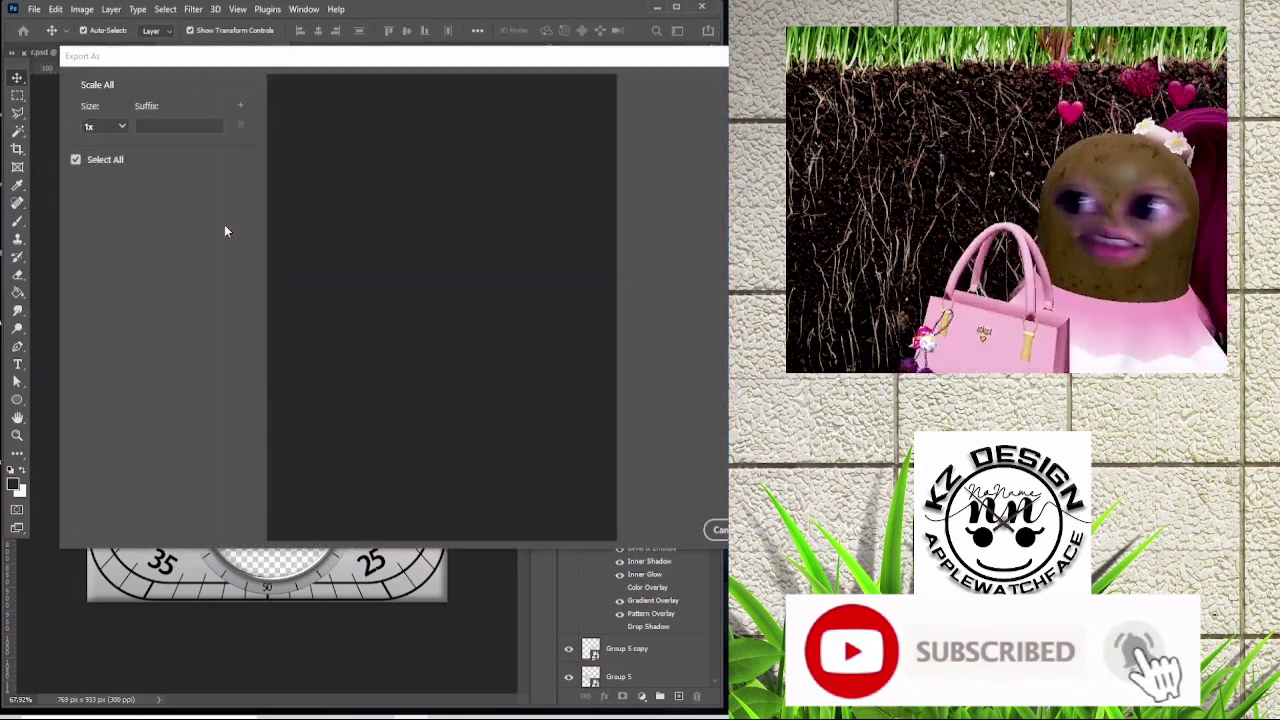